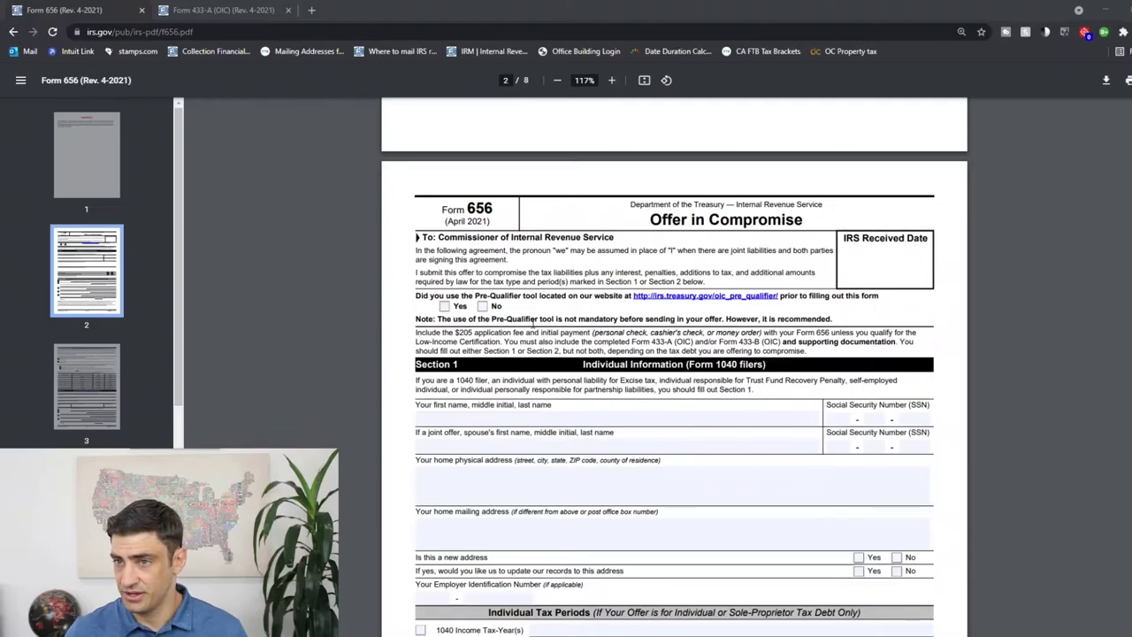
Review the top of Form 656: title, Pre-Qualifier question, $205 application fee, payment methods, Low-Income Certification exception and required Form 433-A/433-B (OIC).
scroll(532, 322, "down", 1)
left_click_drag(491, 164, 445, 133)
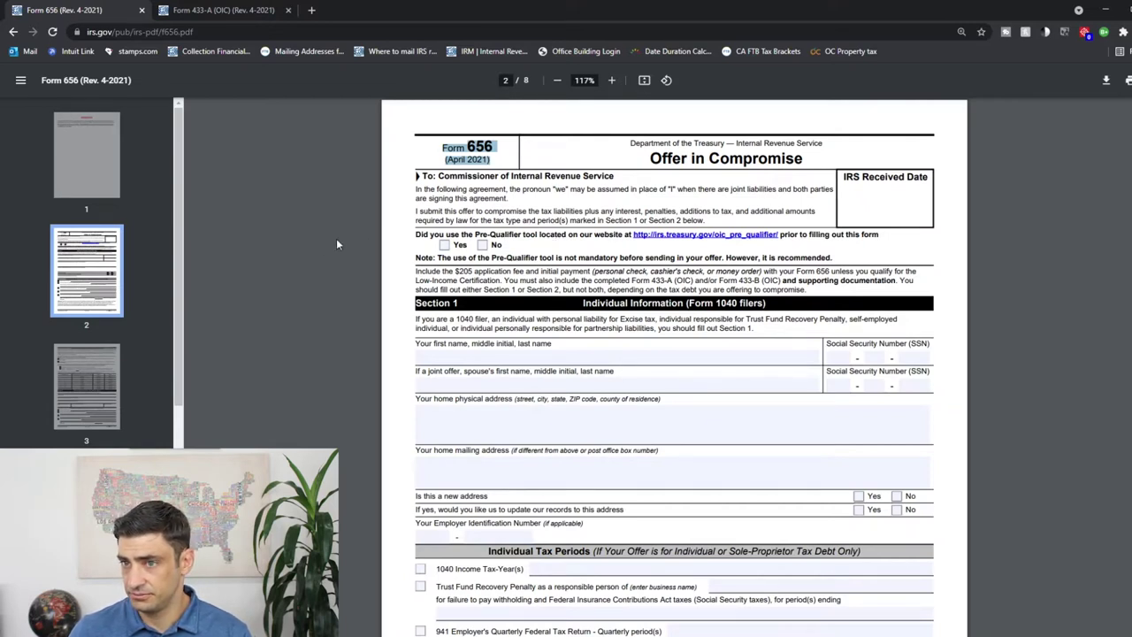
left_click_drag(416, 231, 584, 234)
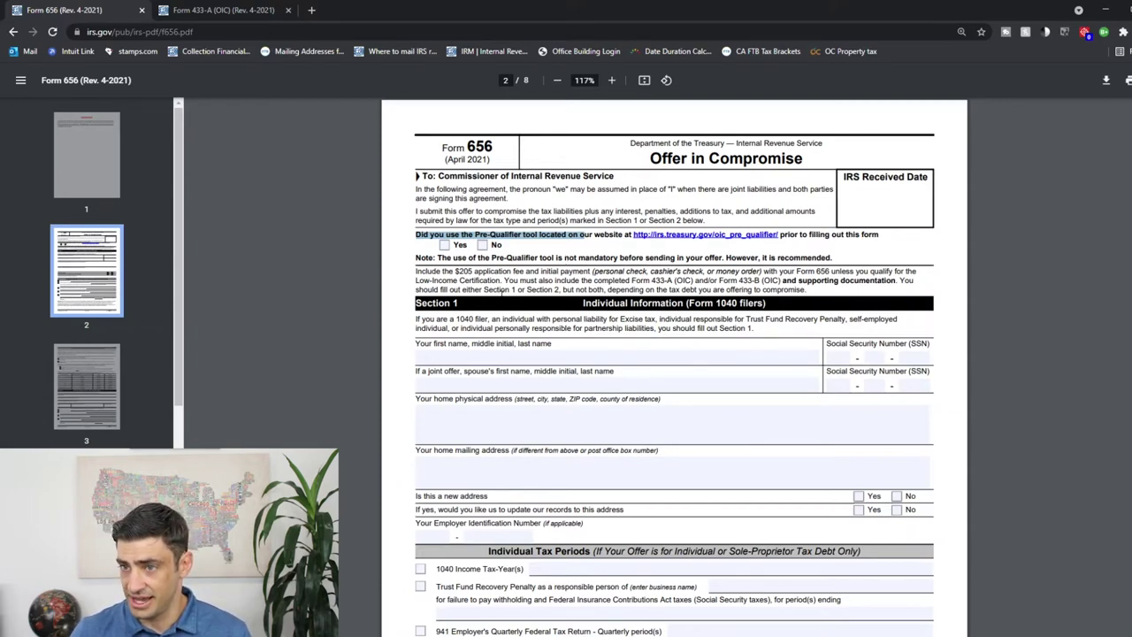
left_click_drag(422, 272, 542, 274)
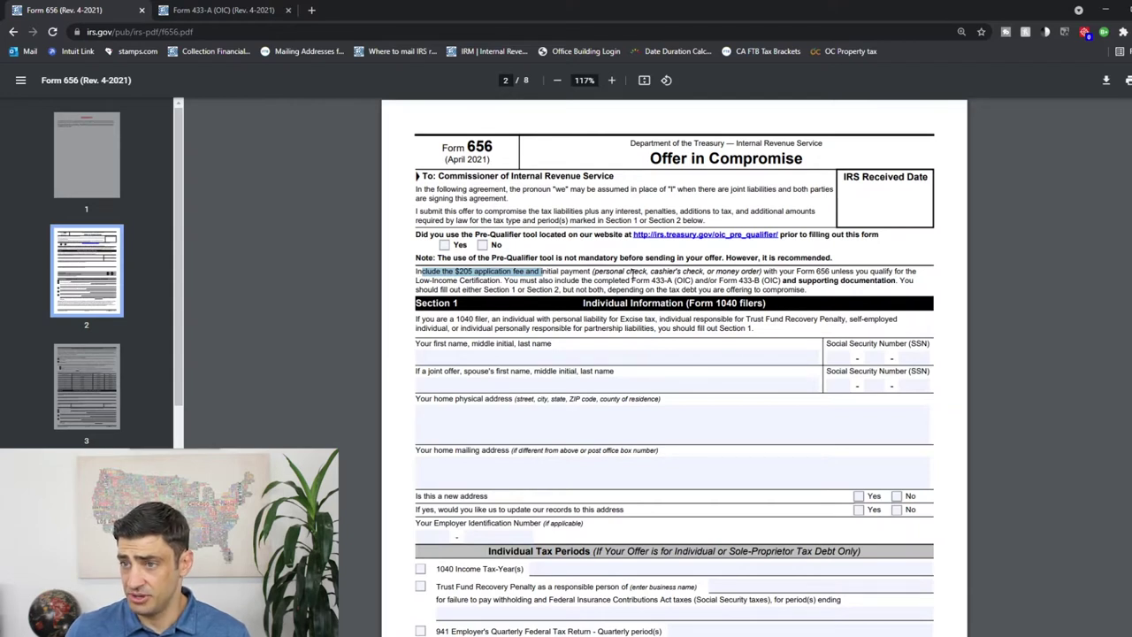
left_click_drag(593, 272, 764, 273)
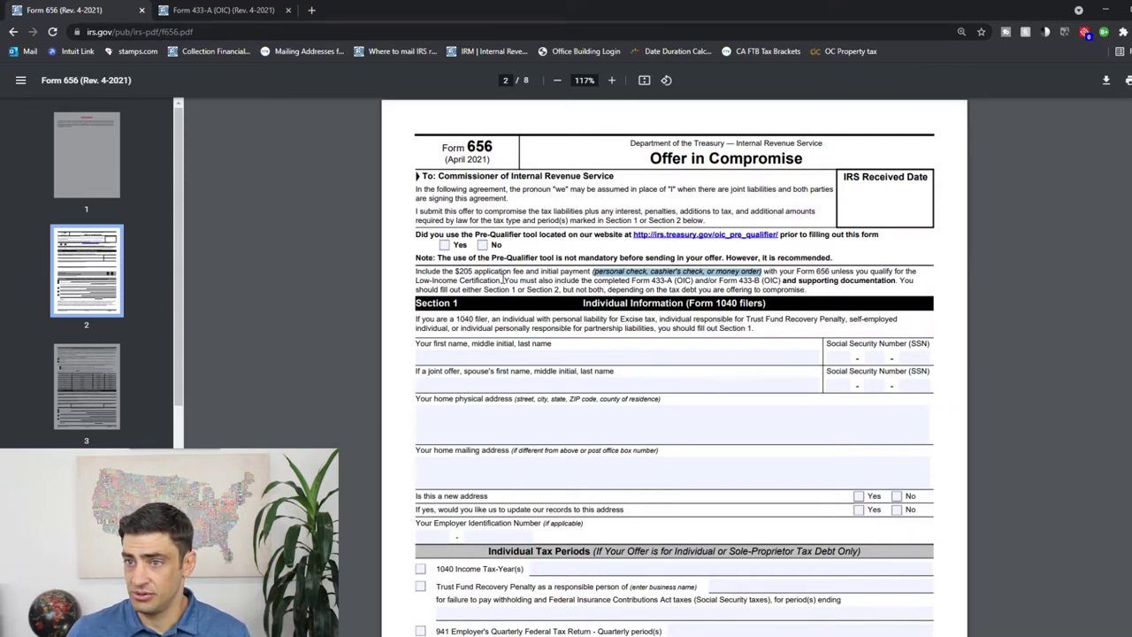
left_click_drag(505, 280, 416, 281)
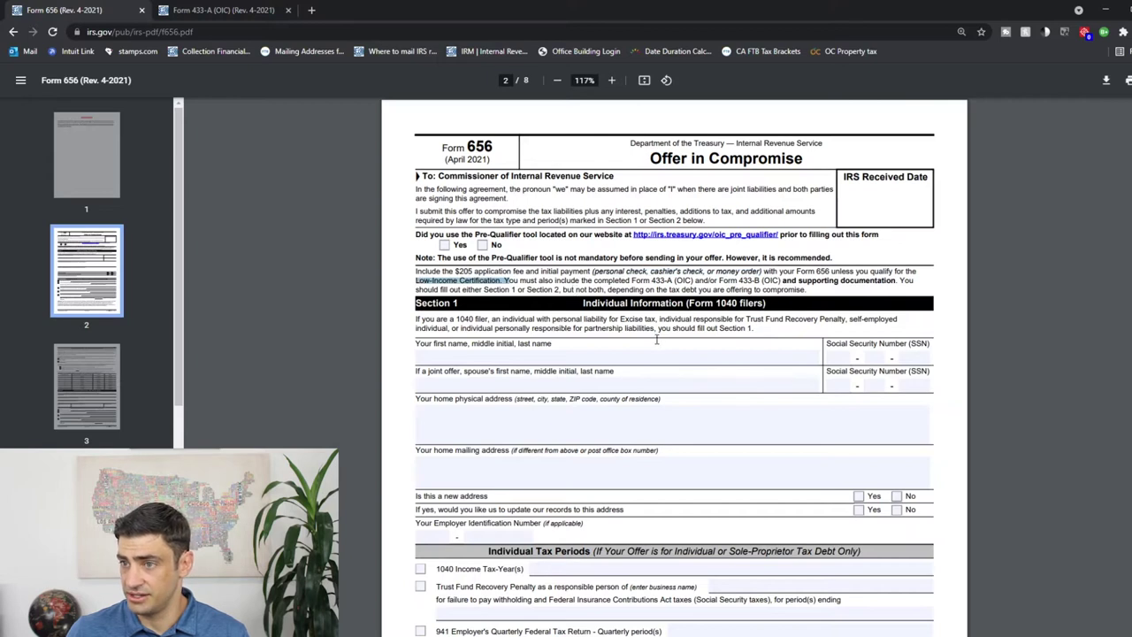
left_click(597, 279)
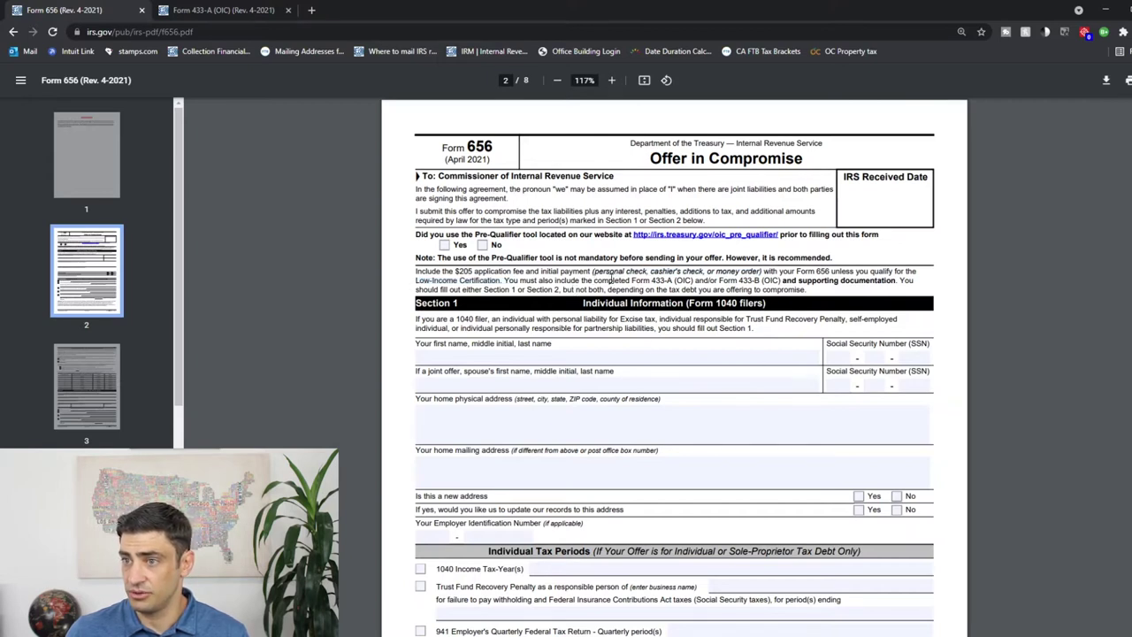
left_click_drag(609, 279, 694, 281)
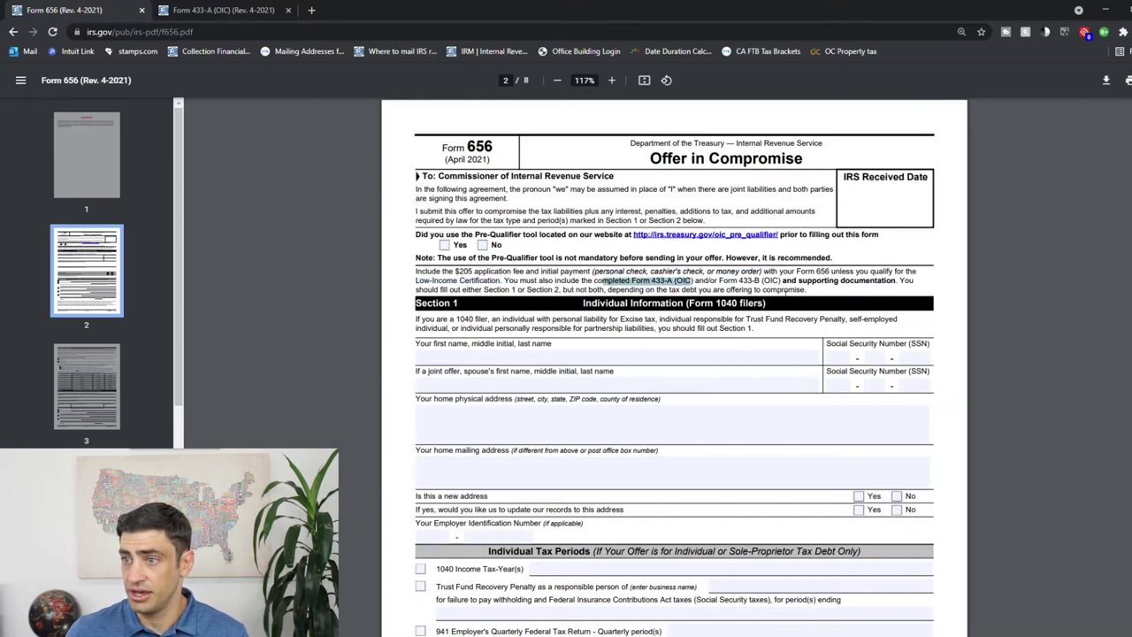
left_click_drag(870, 282, 897, 281)
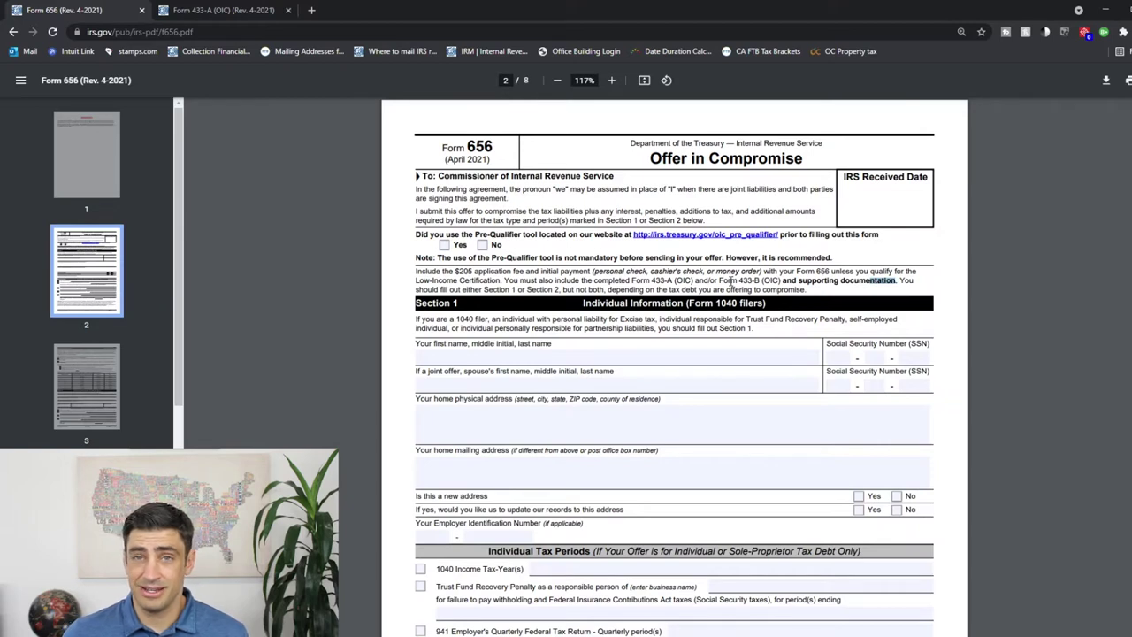
left_click_drag(631, 280, 790, 281)
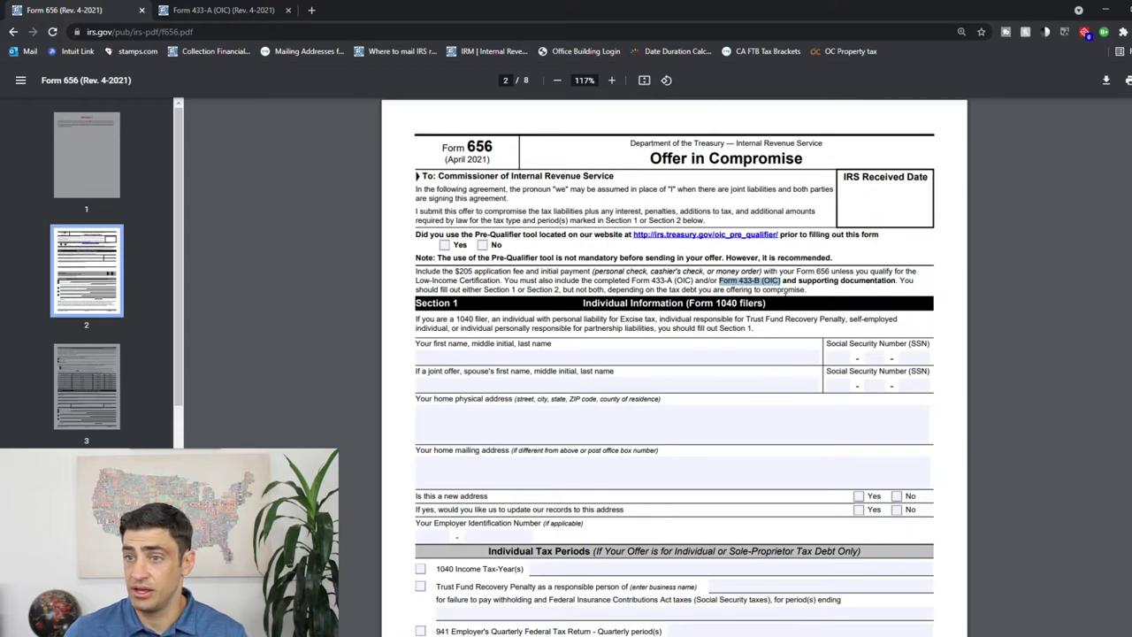
Under Individual Tax Periods, check the 1040 Income Tax-Year(s) box and enter the years 2006-2008, 2012-2016.
scroll(591, 301, "down", 3)
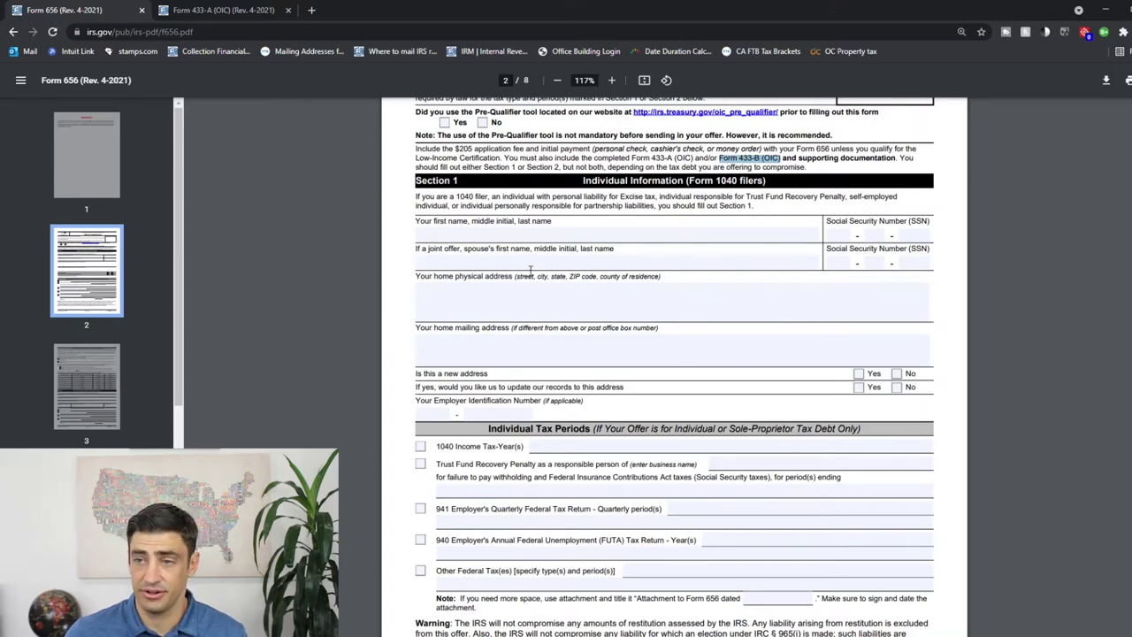
scroll(560, 281, "down", 3)
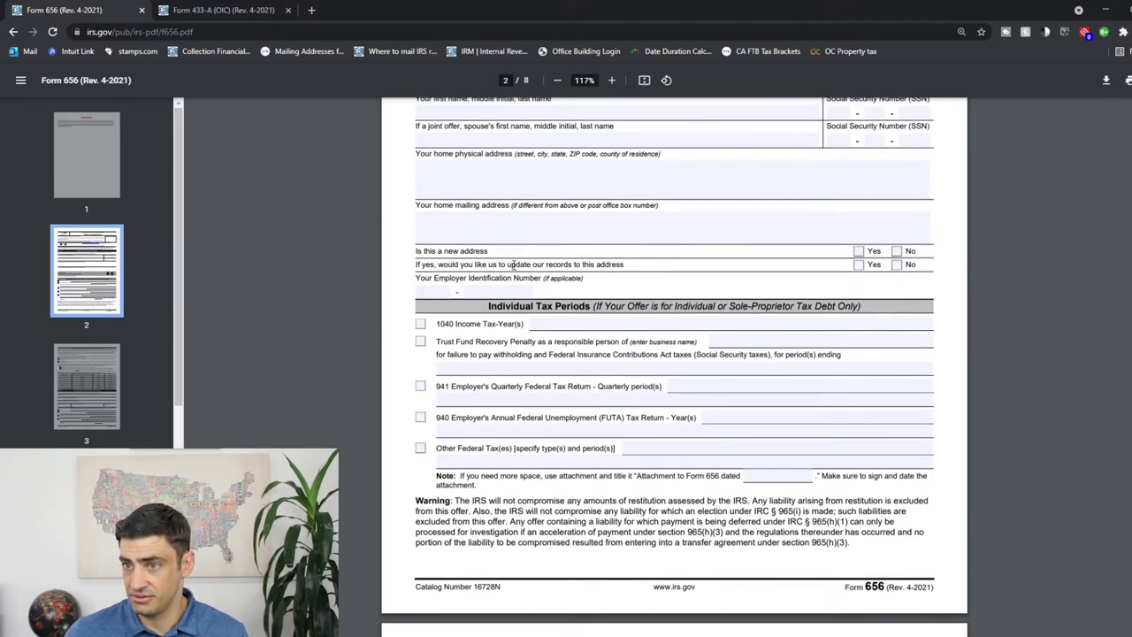
scroll(489, 245, "down", 2)
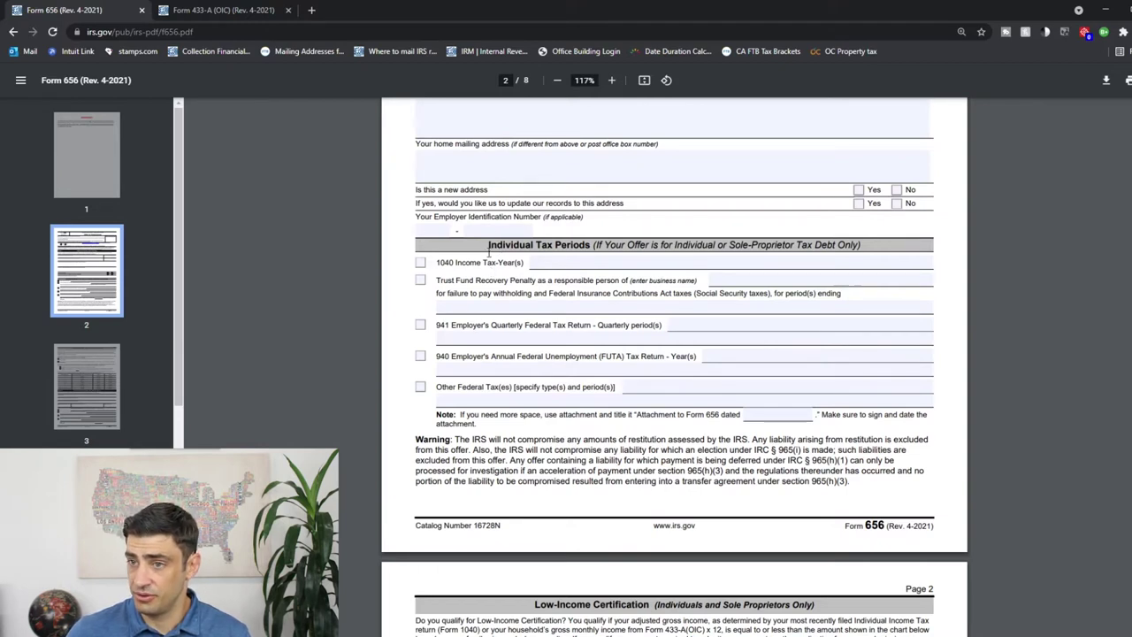
left_click_drag(488, 247, 591, 245)
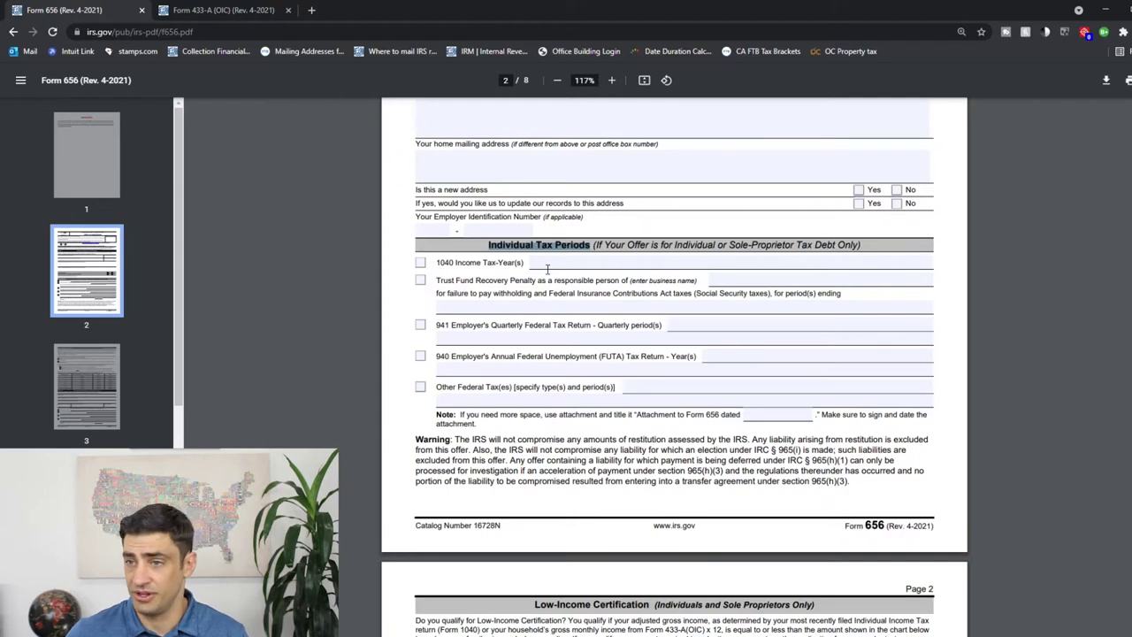
left_click(420, 263)
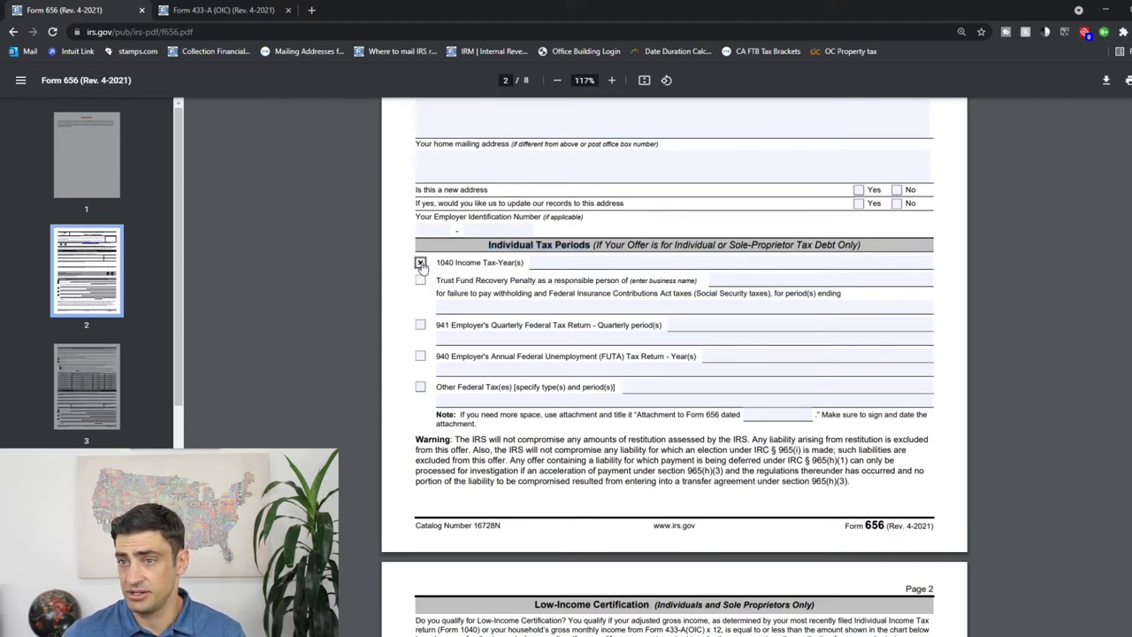
left_click_drag(439, 263, 518, 263)
left_click(520, 266)
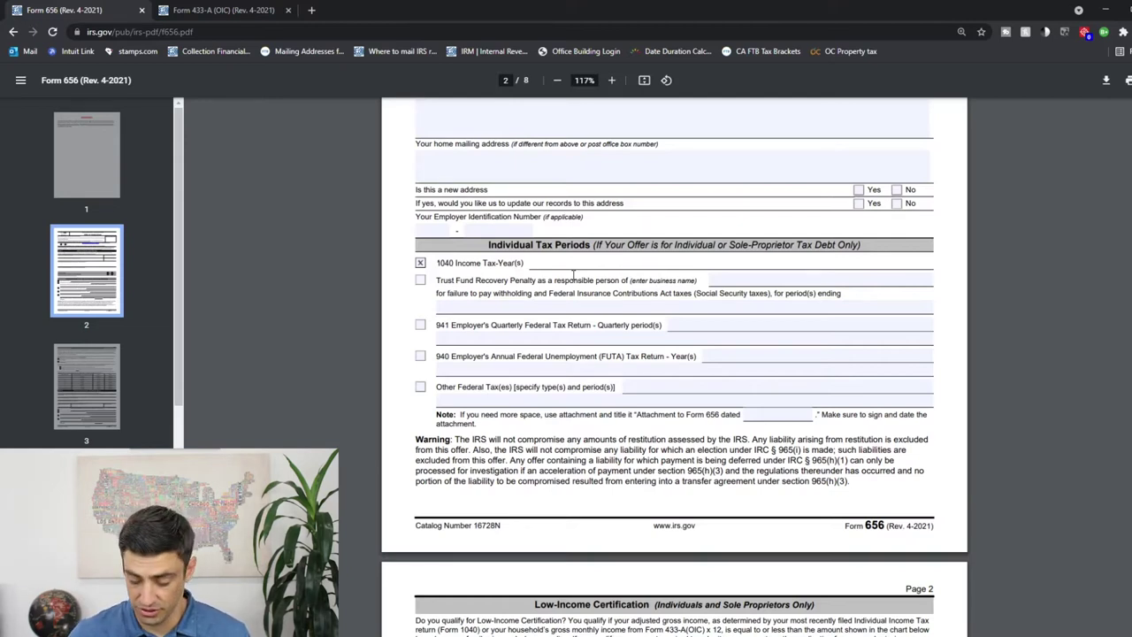
type("2006-201")
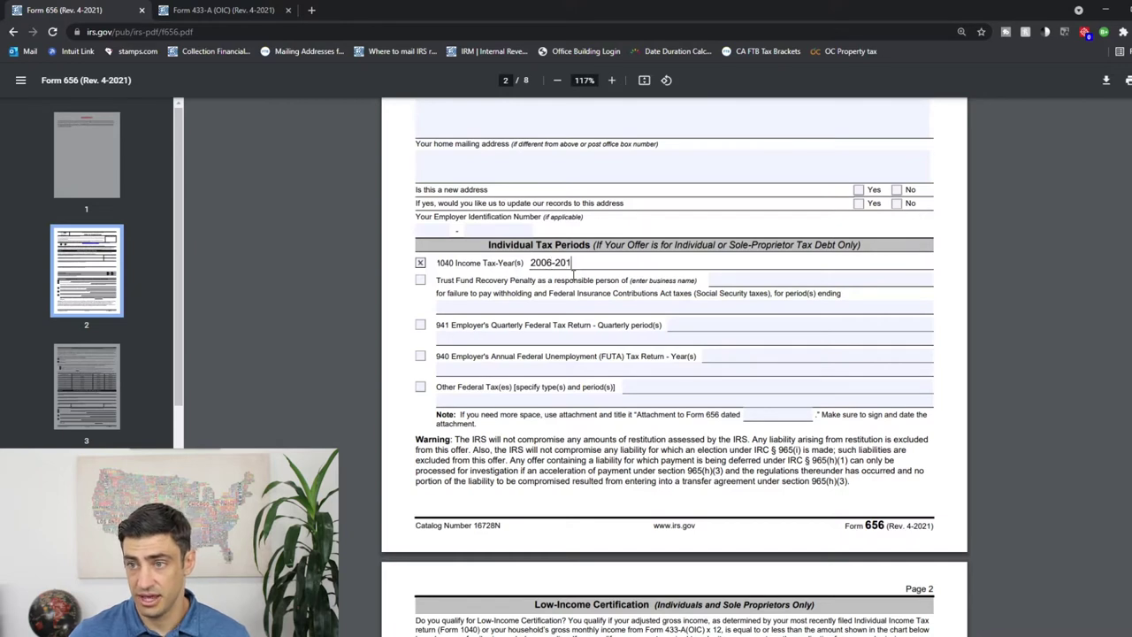
type("8,20")
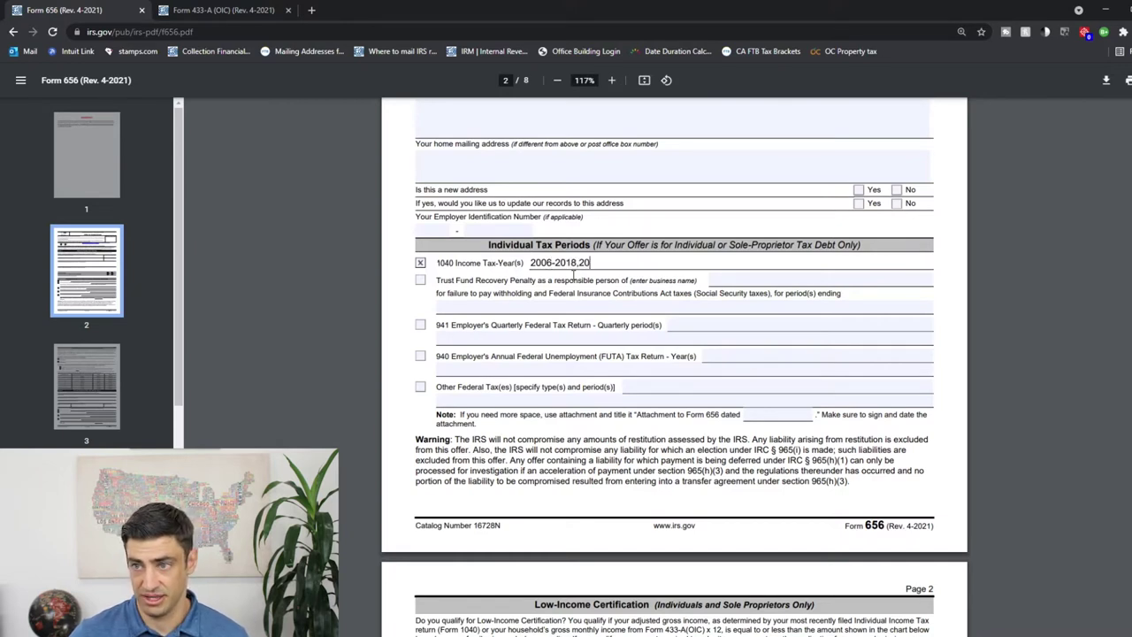
type("12-2016")
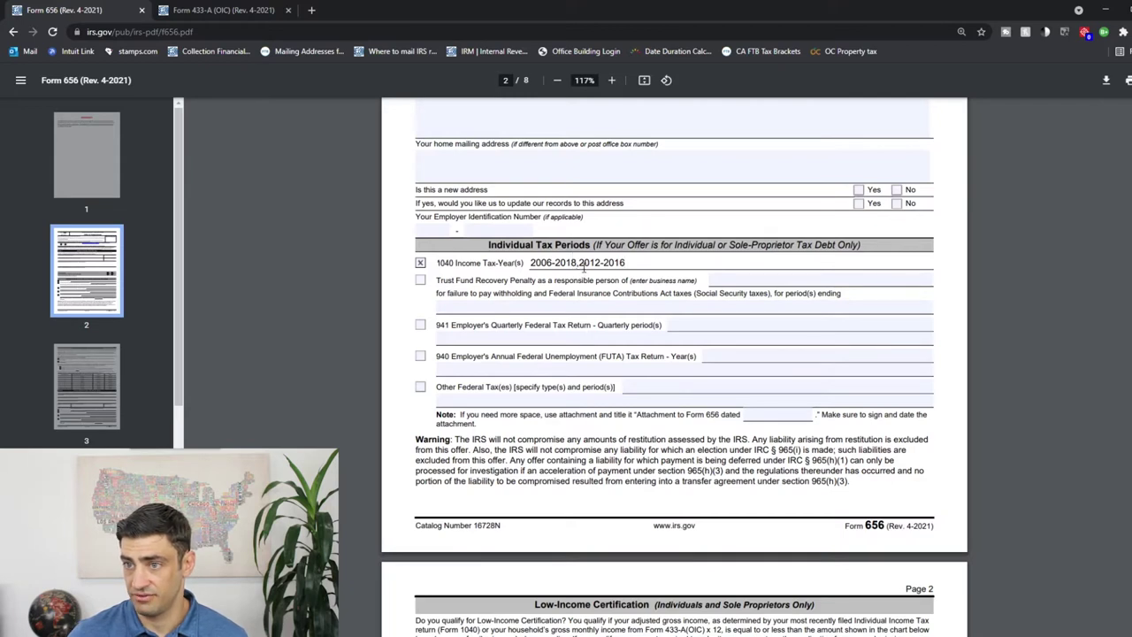
left_click(580, 264)
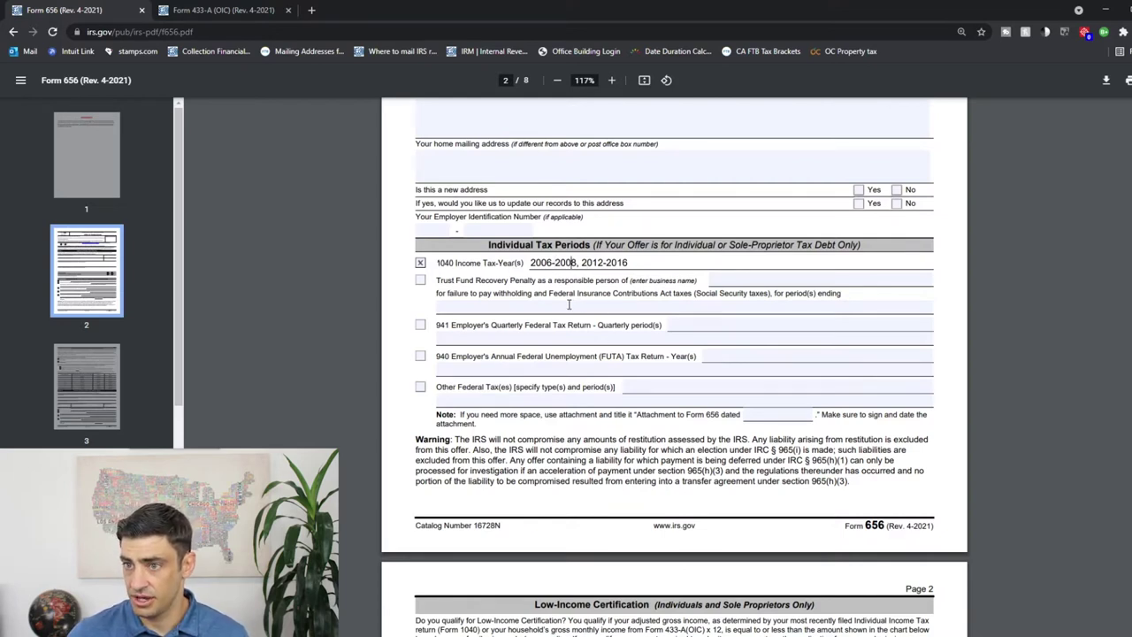
Examine the Trust Fund Recovery Penalty, 941, 940 and other tax period options and the restitution warning at the end of Section 1.
left_click_drag(438, 283, 572, 281)
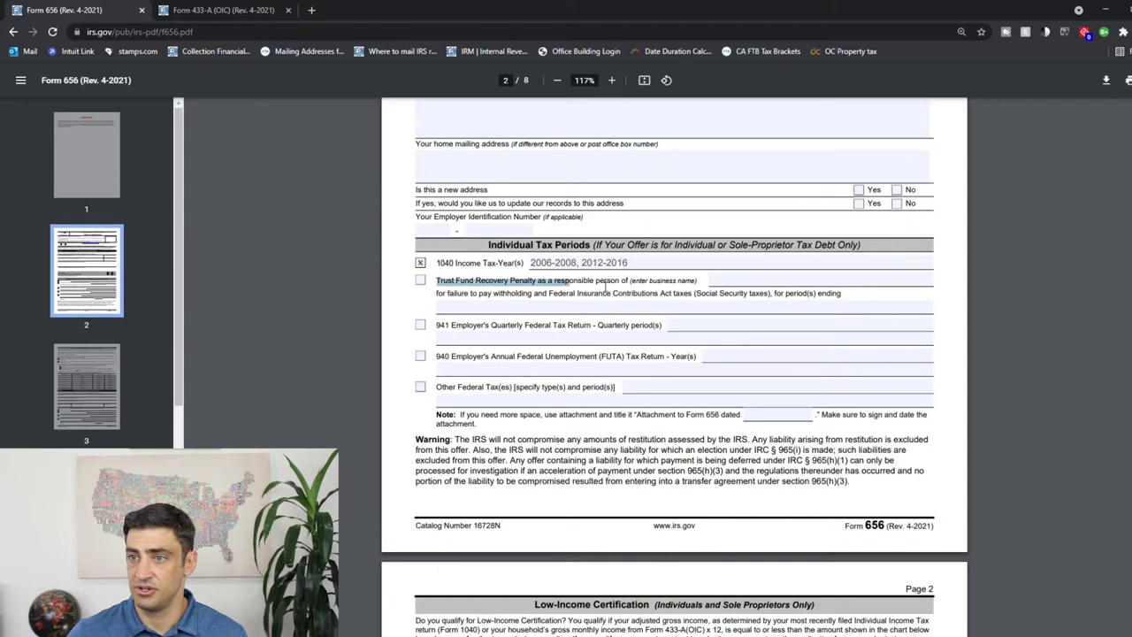
left_click(608, 286)
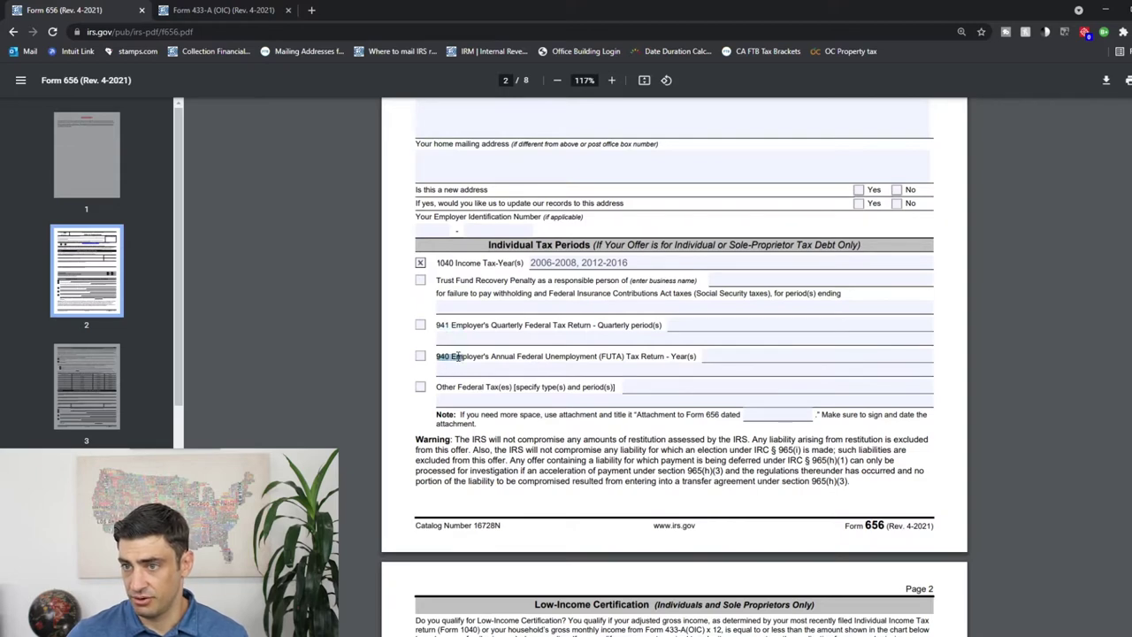
scroll(592, 370, "down", 1)
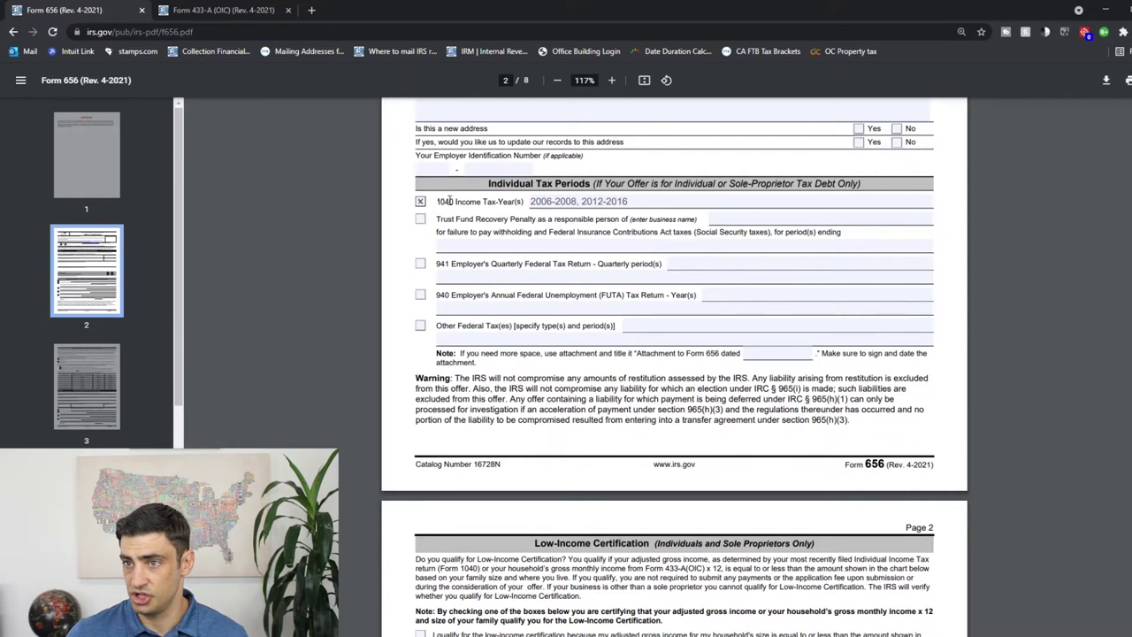
left_click_drag(437, 201, 521, 202)
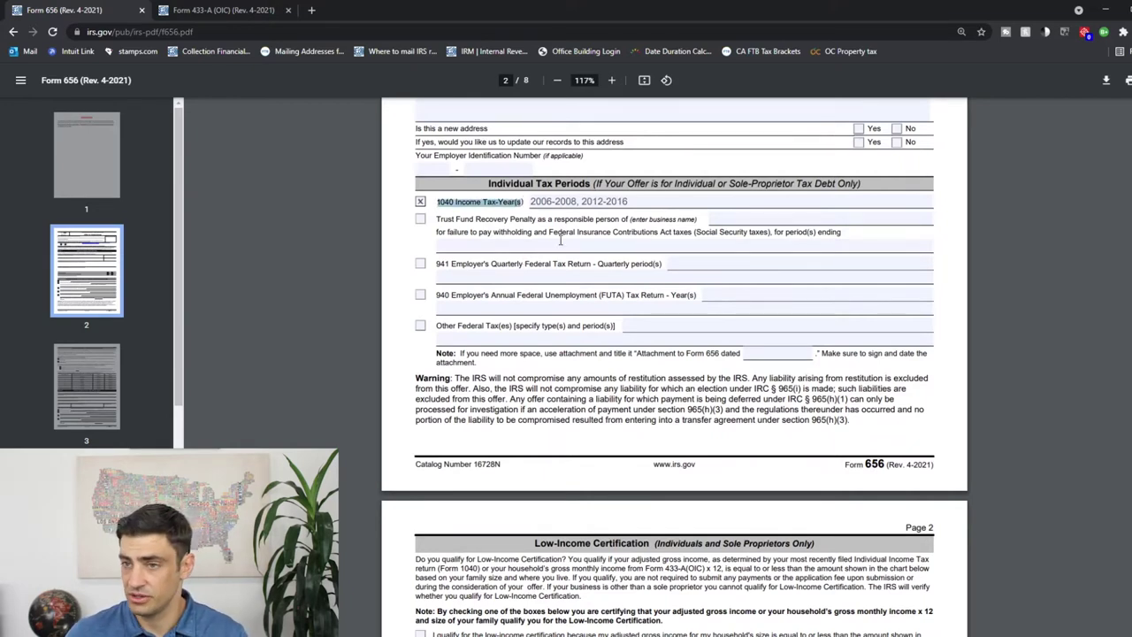
scroll(637, 266, "down", 3)
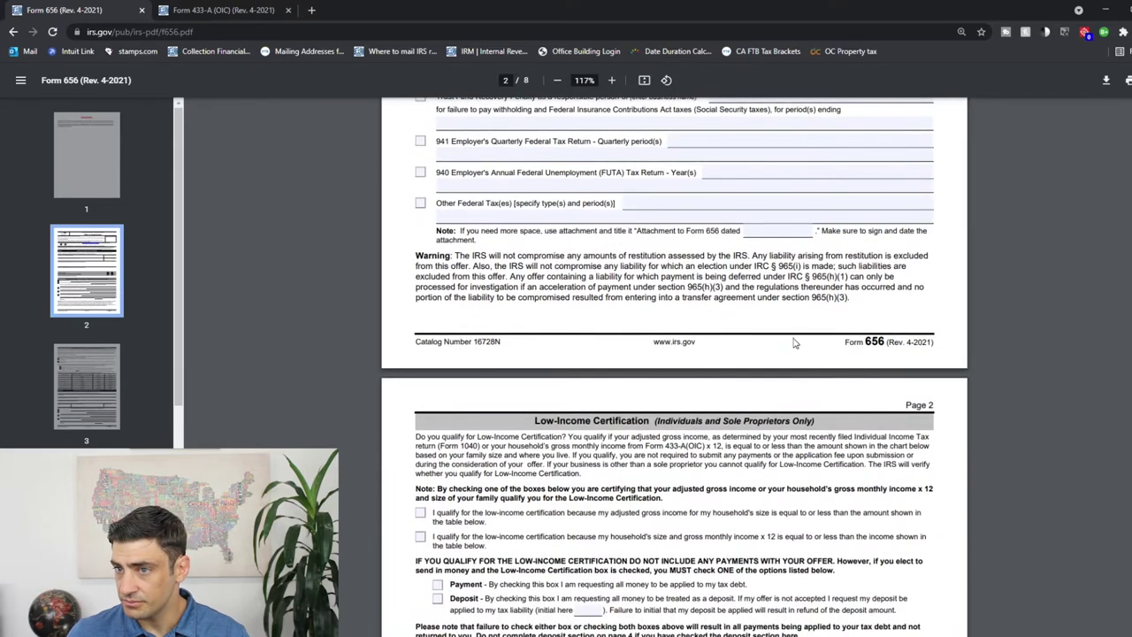
left_click_drag(412, 254, 870, 301)
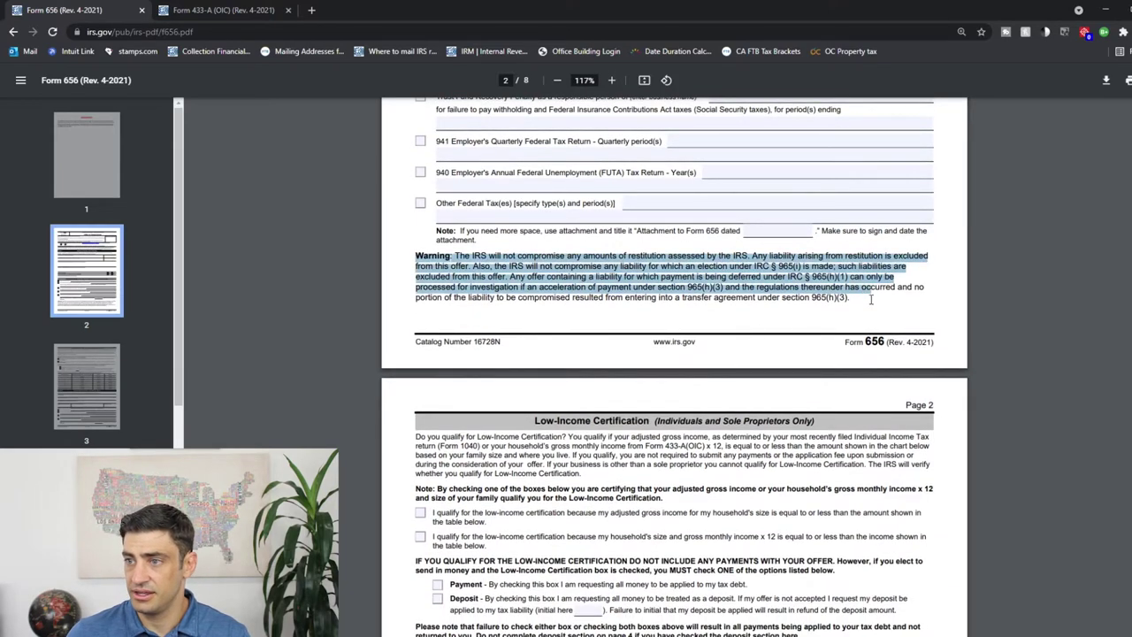
left_click(840, 303)
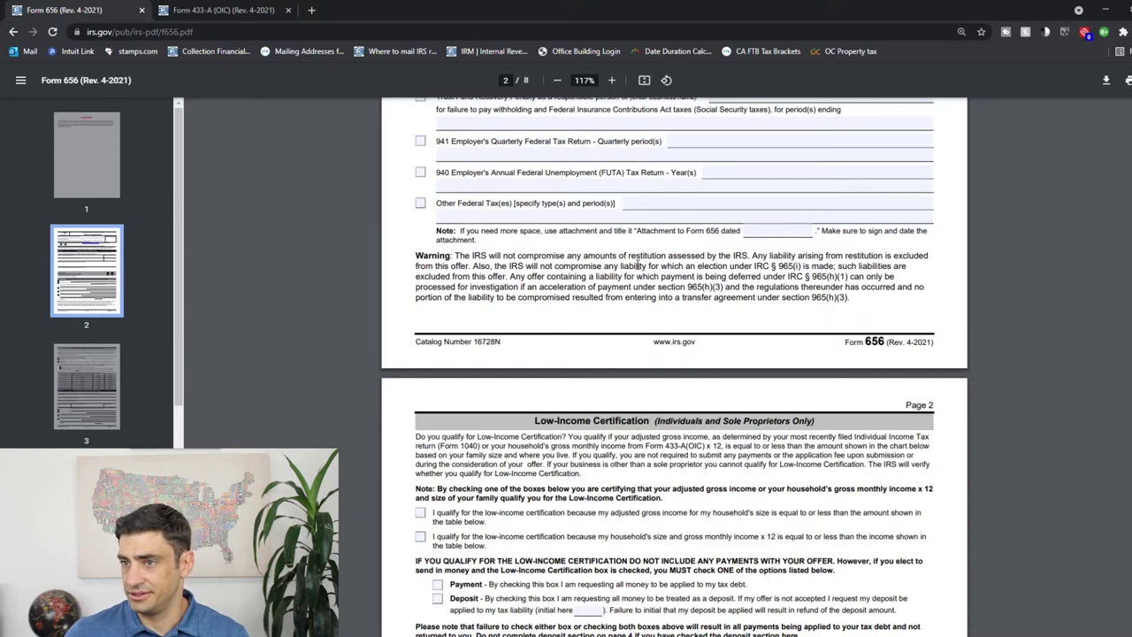
left_click_drag(630, 255, 683, 255)
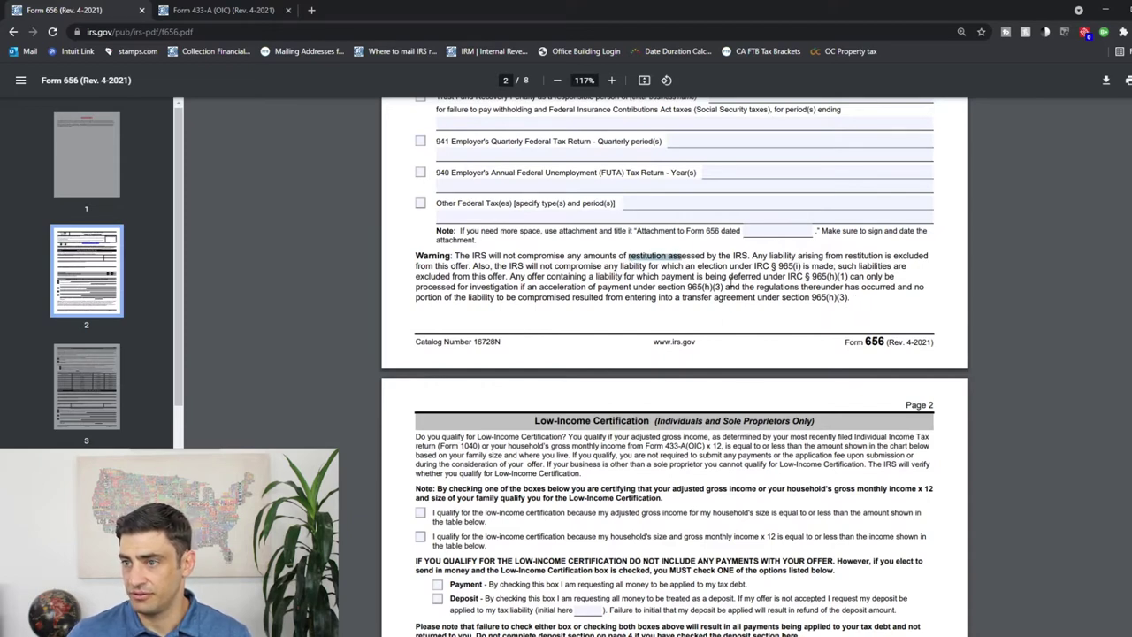
left_click(731, 282)
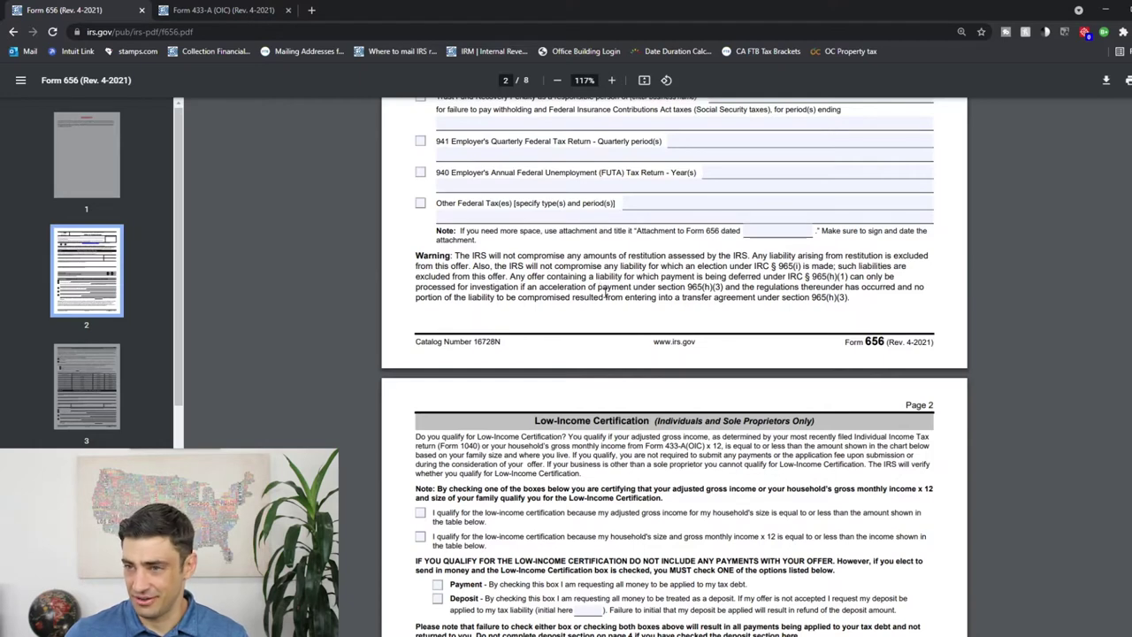
Review the Low-Income Certification section on form page 2, including its qualification text and the reference to Form 433-A (OIC) income.
scroll(599, 281, "down", 3)
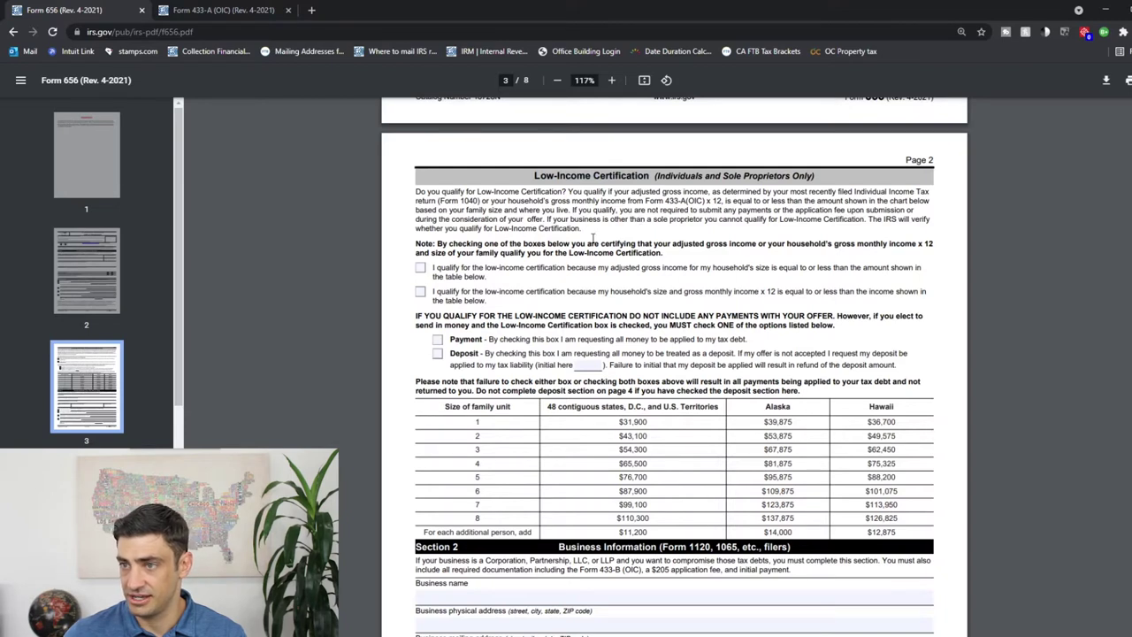
left_click_drag(599, 244, 426, 184)
left_click(528, 218)
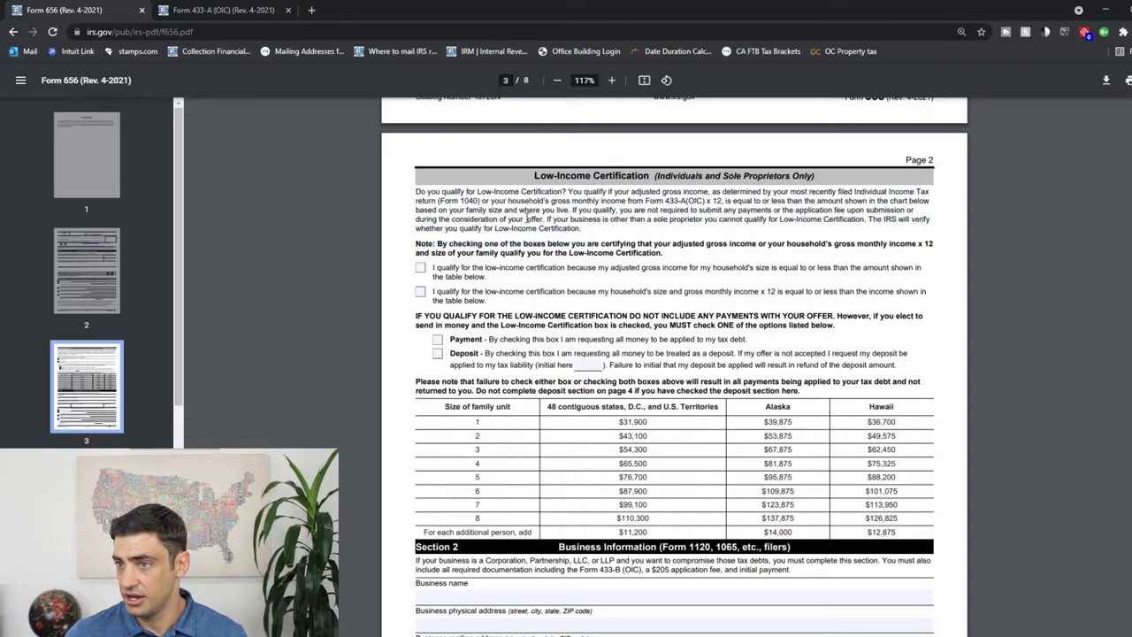
scroll(787, 443, "down", 1)
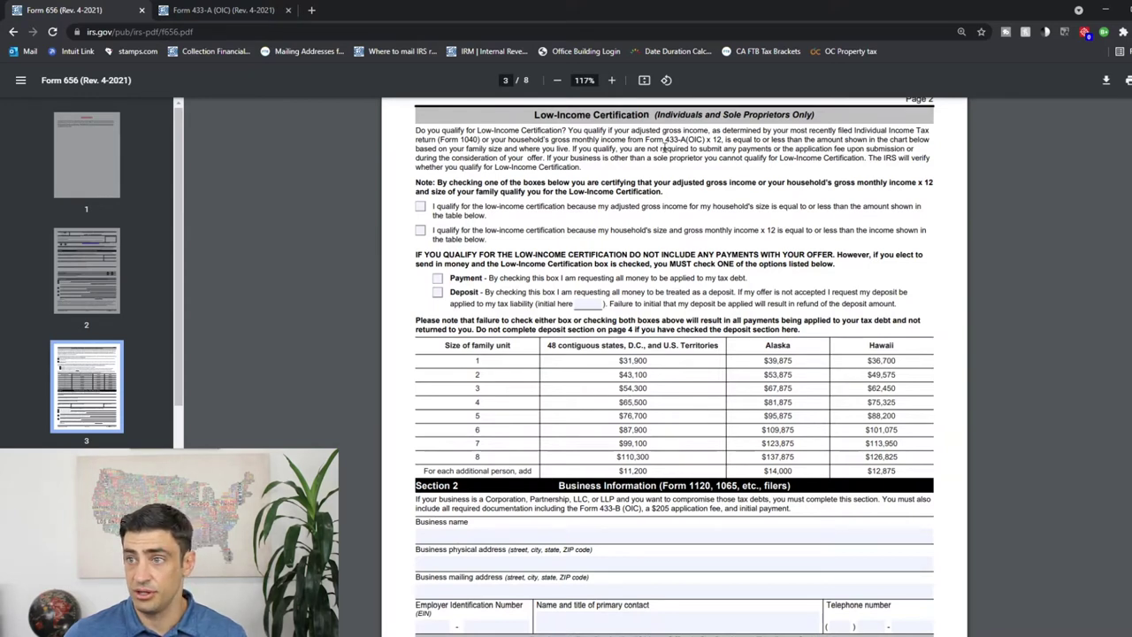
left_click_drag(641, 139, 710, 140)
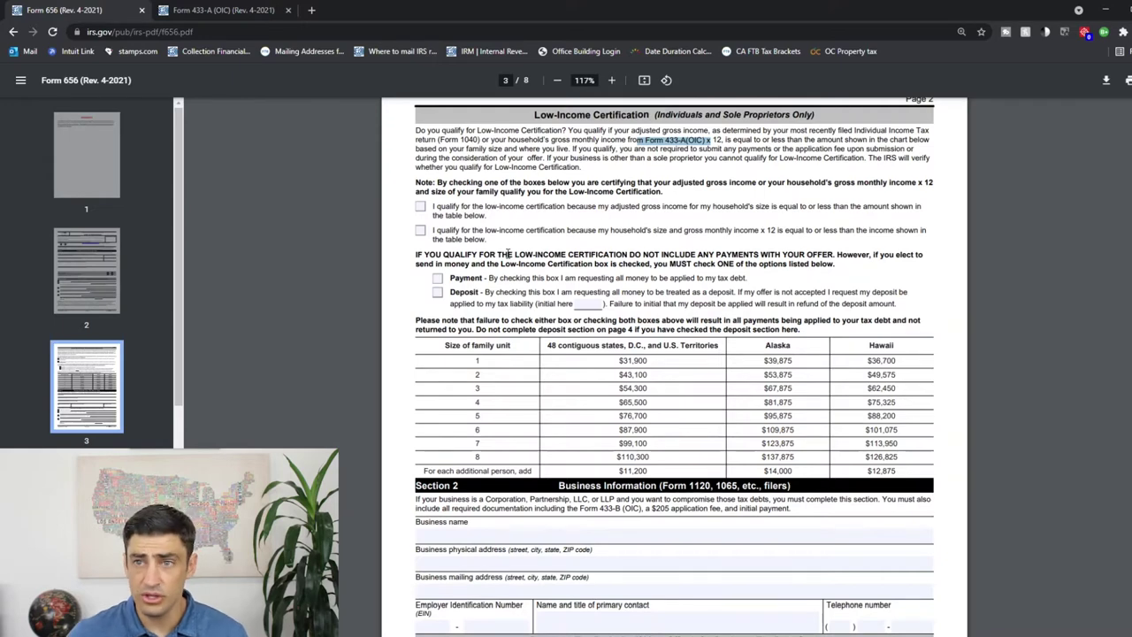
Switch to Form 433-A (OIC) and examine the Section 7 monthly household income and expenses through Box F, Remaining Monthly Income.
left_click(232, 11)
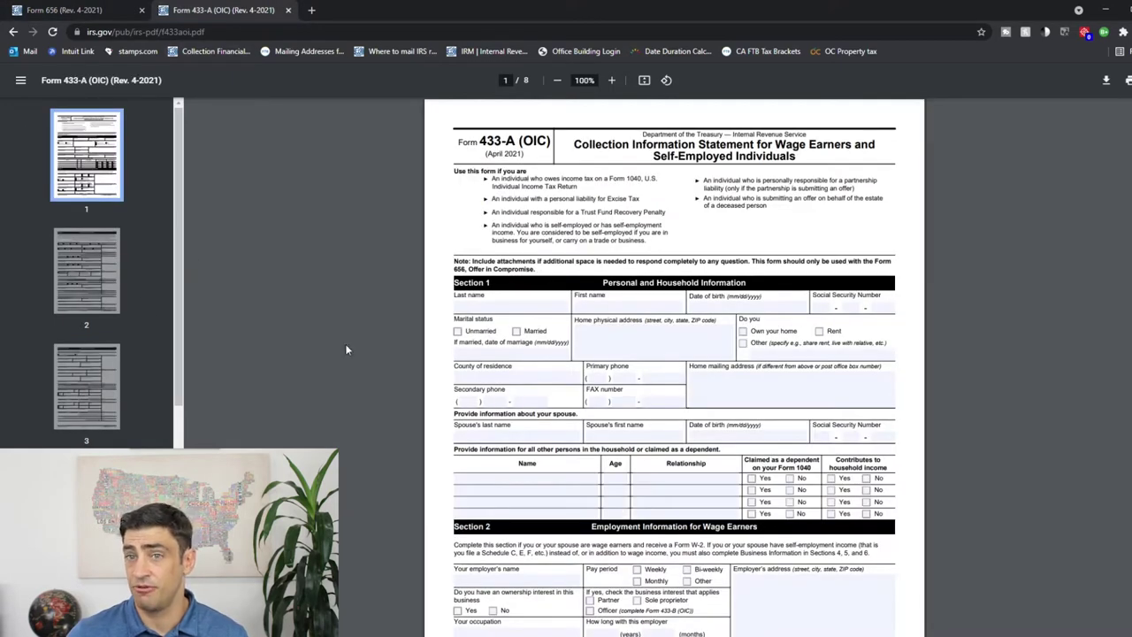
scroll(93, 318, "down", 3)
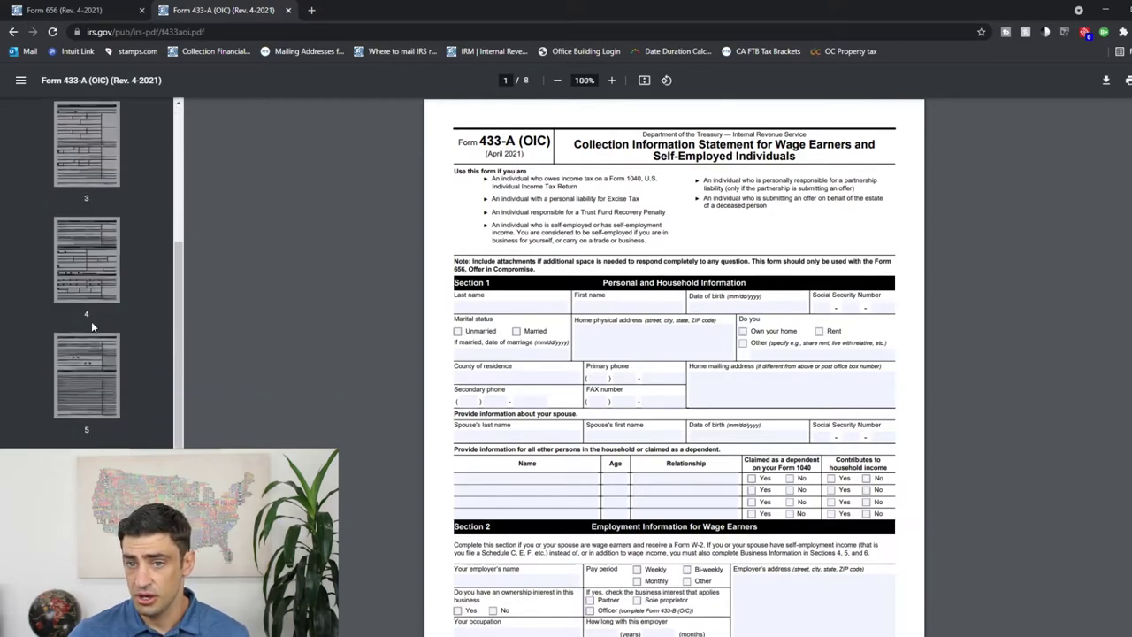
left_click(123, 366)
scroll(585, 331, "down", 7)
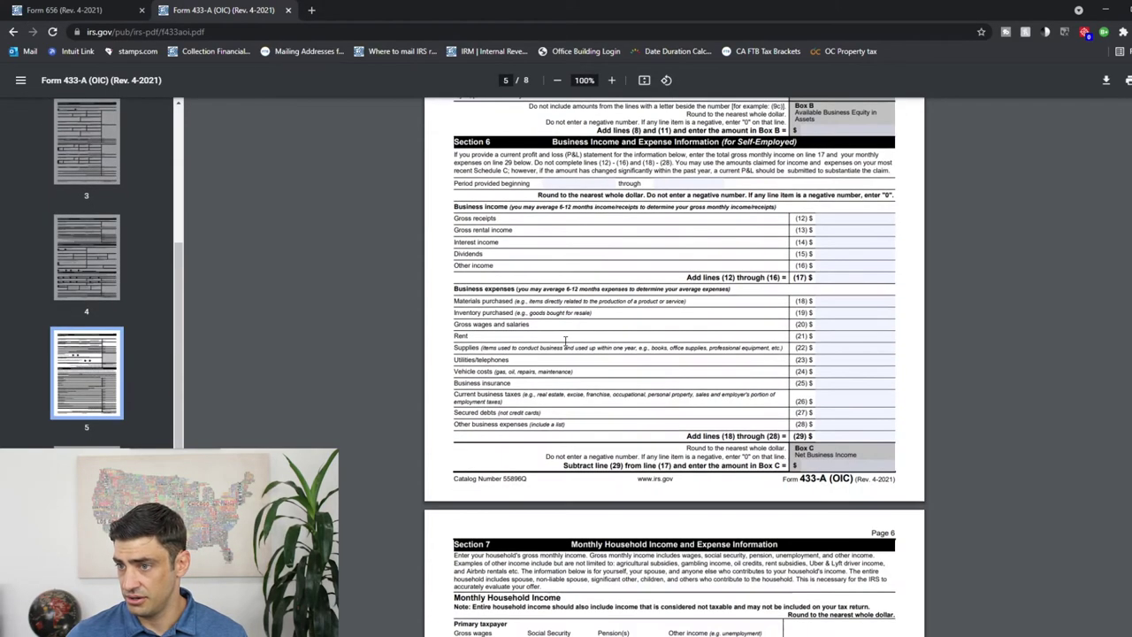
scroll(609, 332, "up", 1)
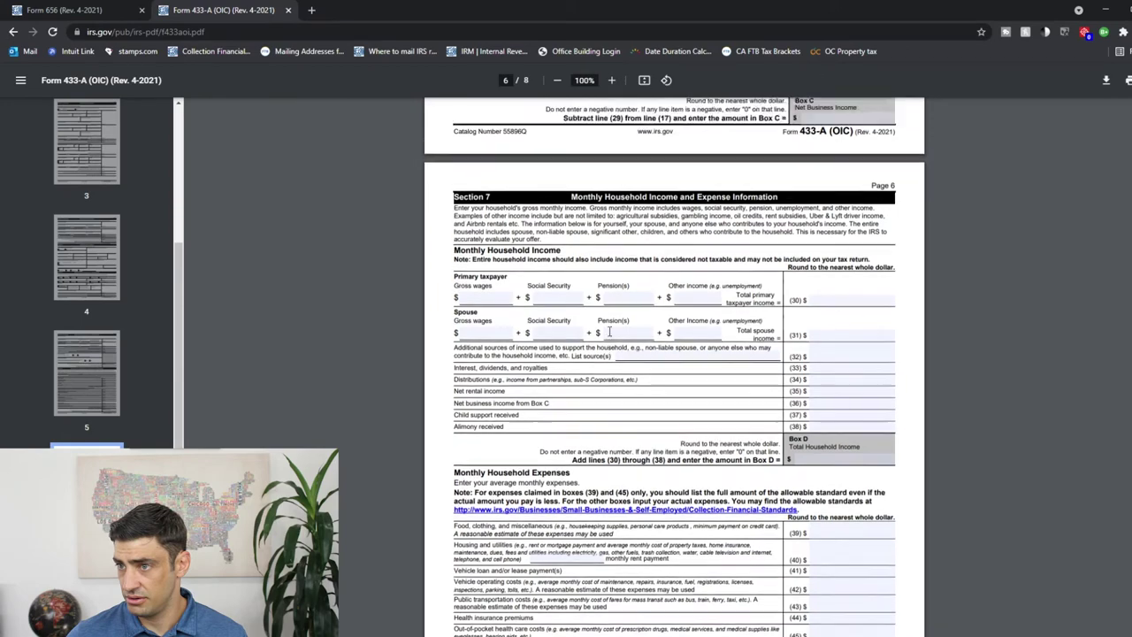
scroll(663, 337, "down", 3)
scroll(662, 337, "down", 3)
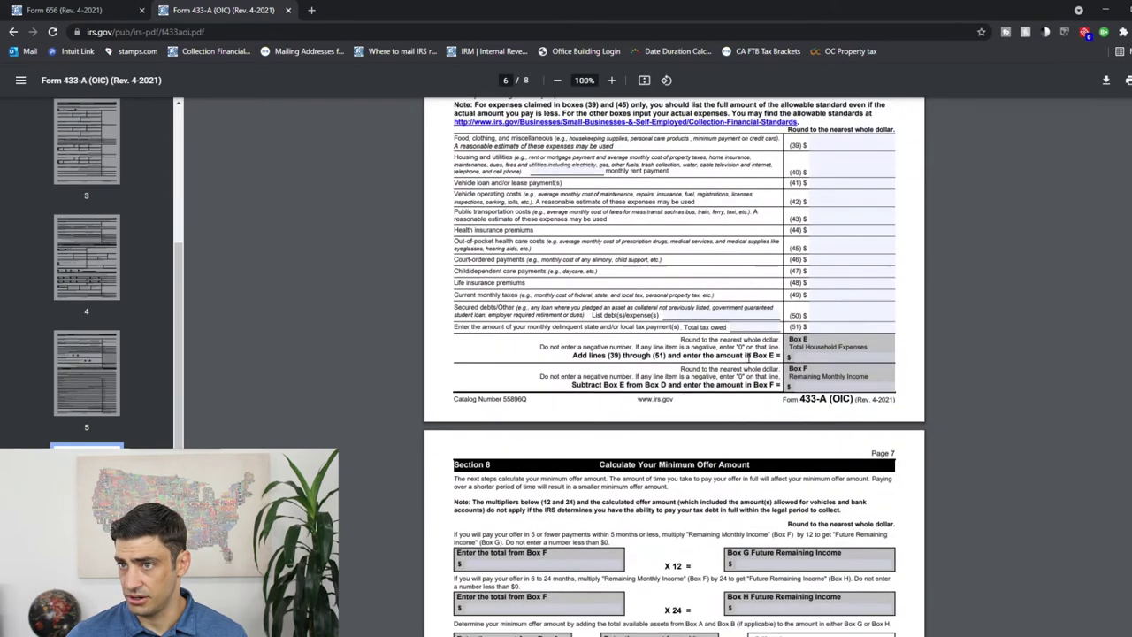
scroll(619, 371, "up", 2)
scroll(580, 407, "up", 2)
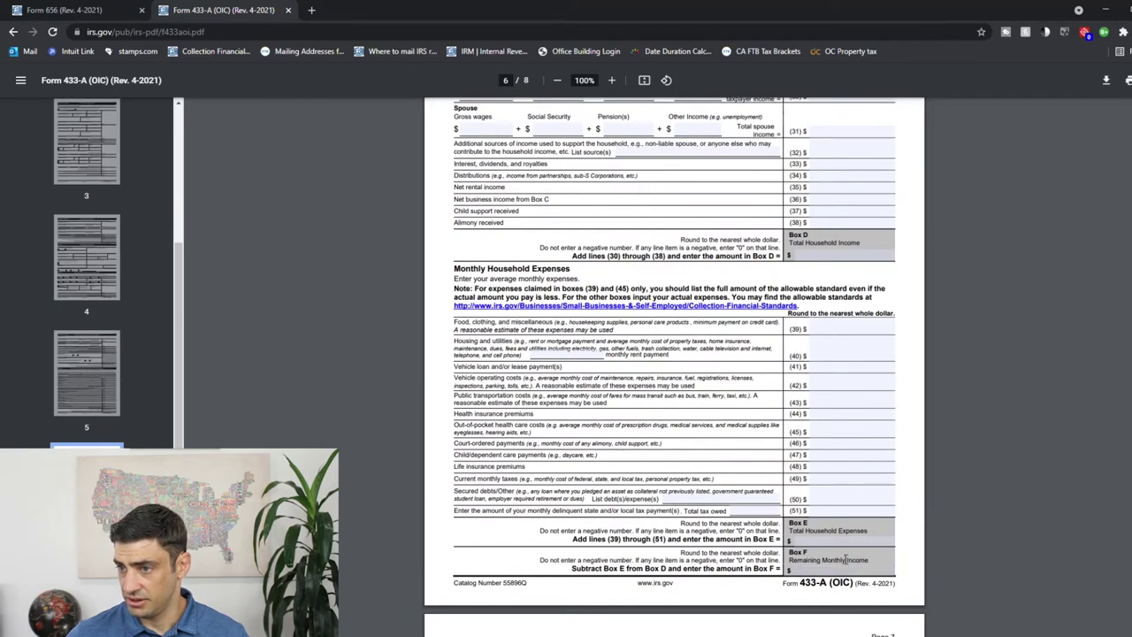
left_click_drag(872, 560, 789, 561)
scroll(819, 434, "down", 3)
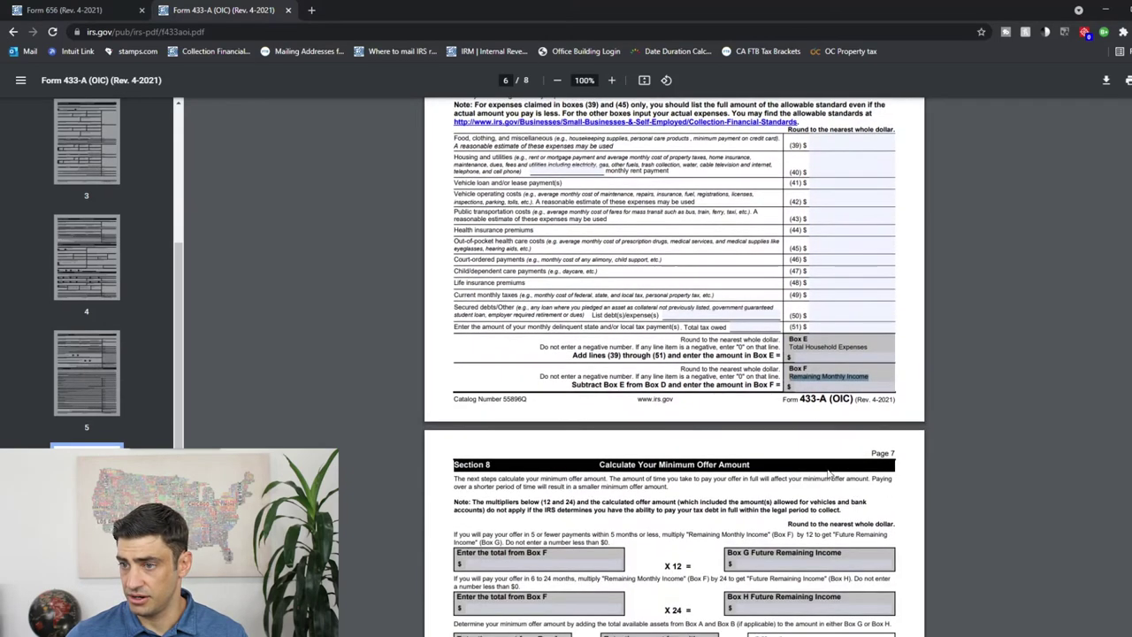
Return to Form 656 and review the Low-Income Certification criteria: adjusted gross income from Form 1040 or Form 433-A (OIC) monthly income x 12.
key("ctrl+shift+Tab")
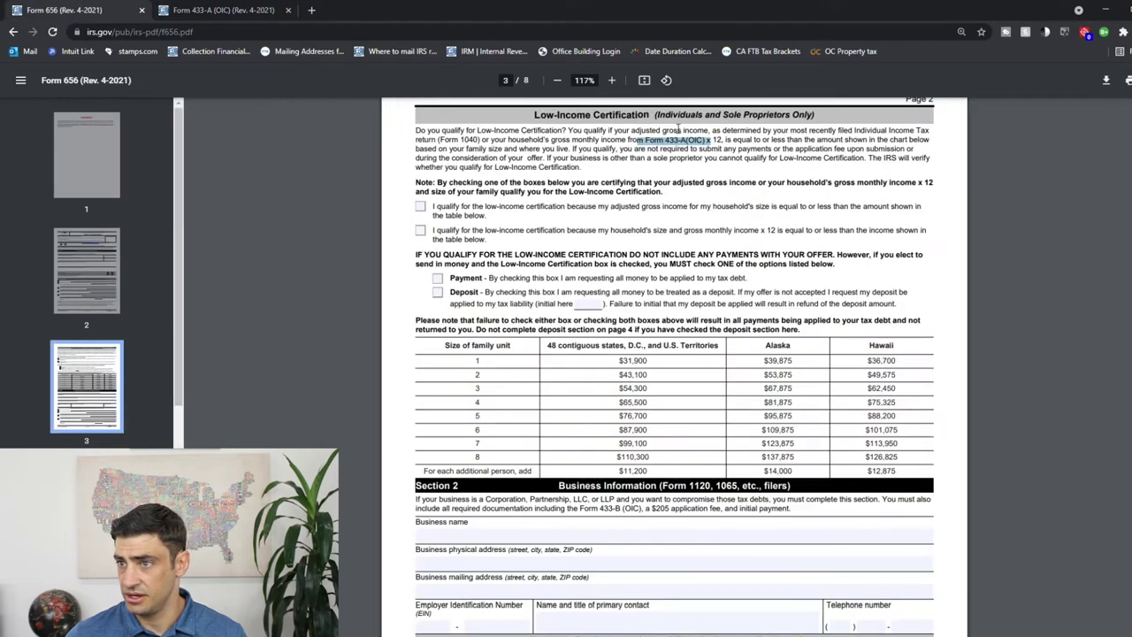
left_click_drag(722, 139, 698, 140)
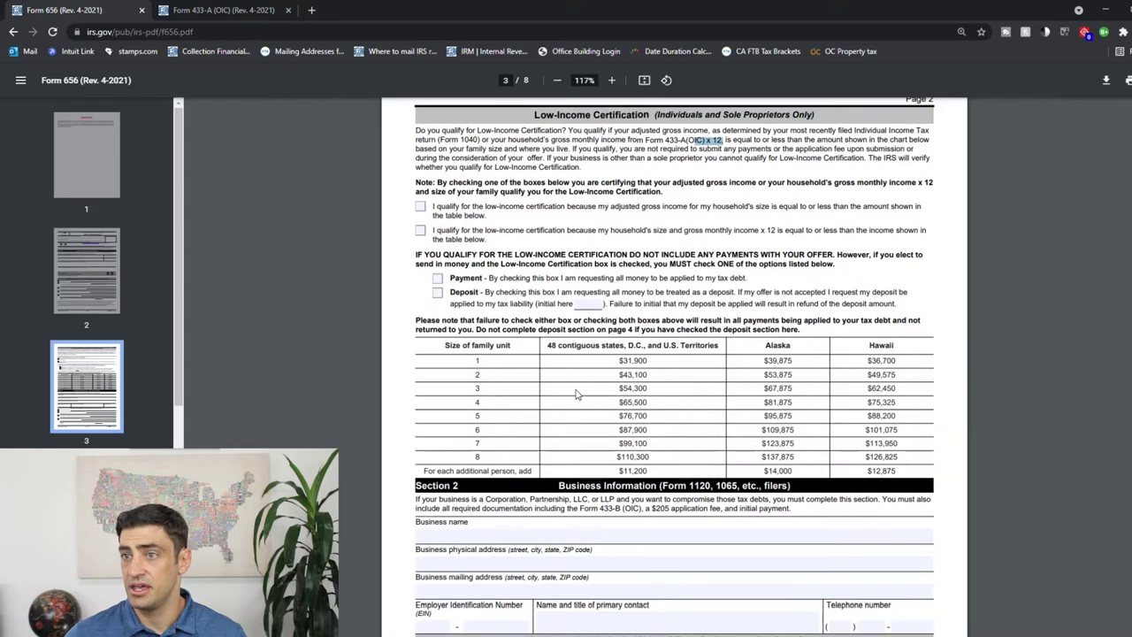
left_click_drag(533, 115, 648, 115)
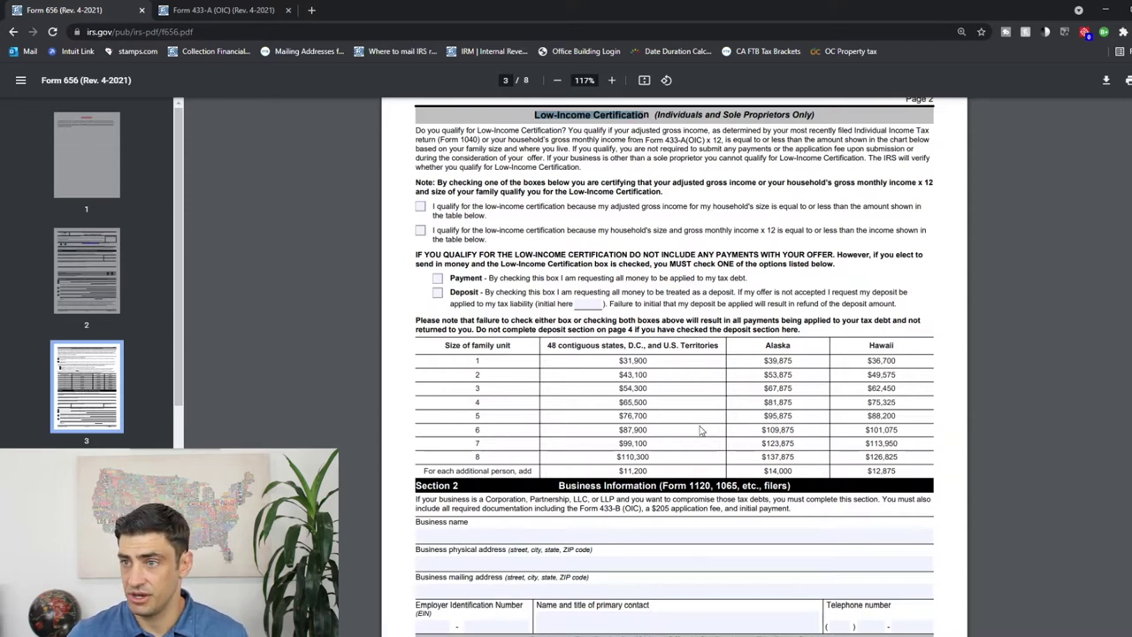
left_click_drag(724, 141, 684, 142)
left_click(749, 157)
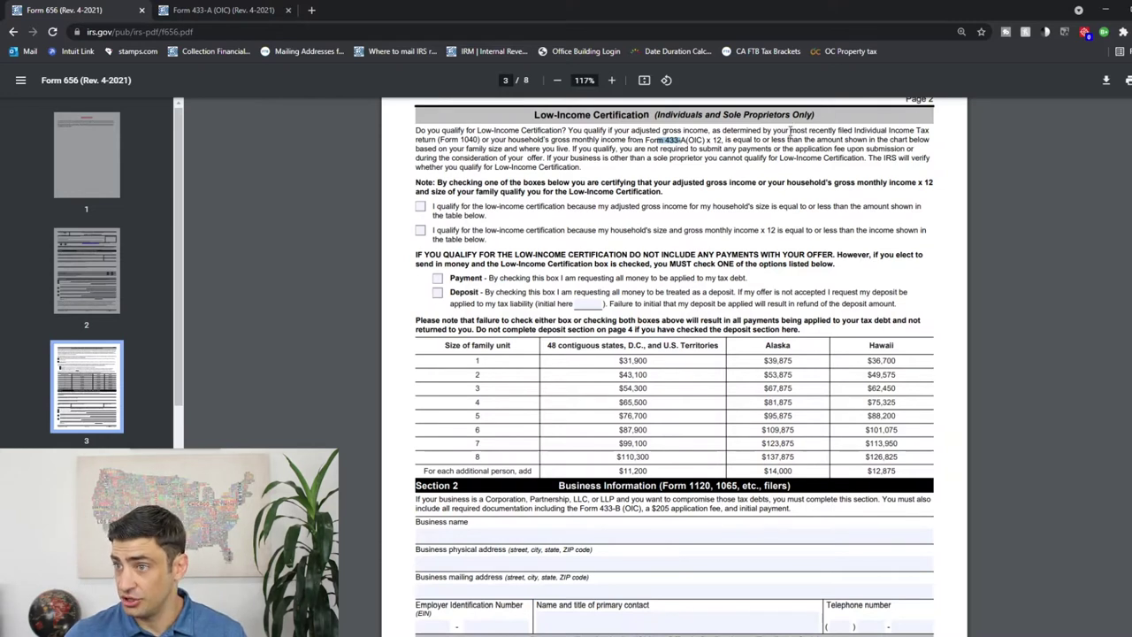
left_click_drag(790, 131, 913, 132)
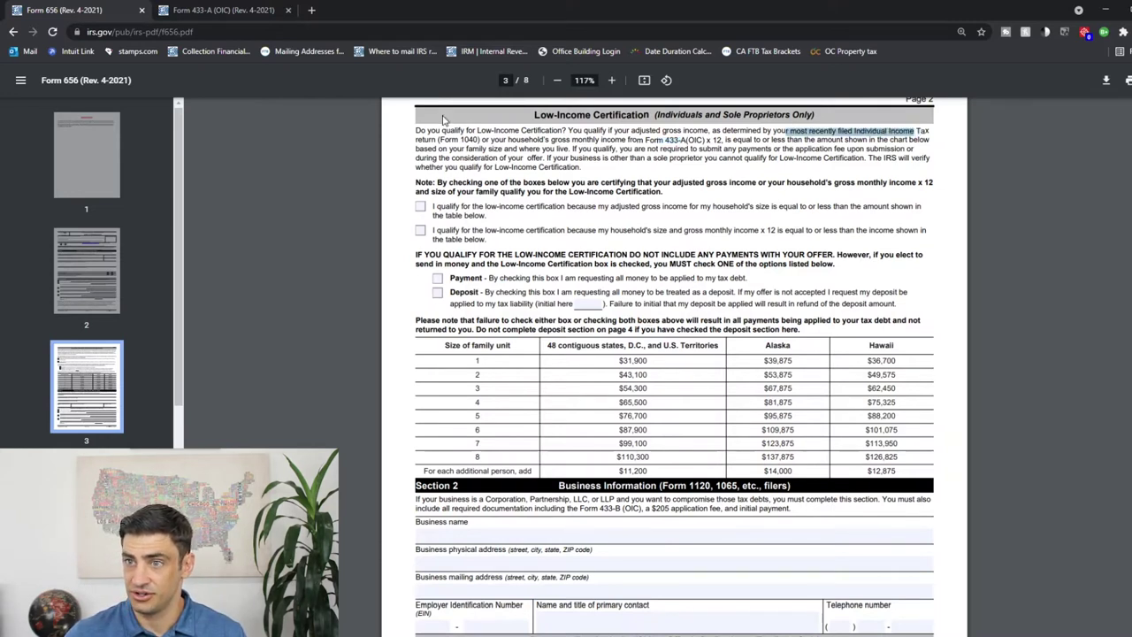
left_click_drag(482, 140, 438, 140)
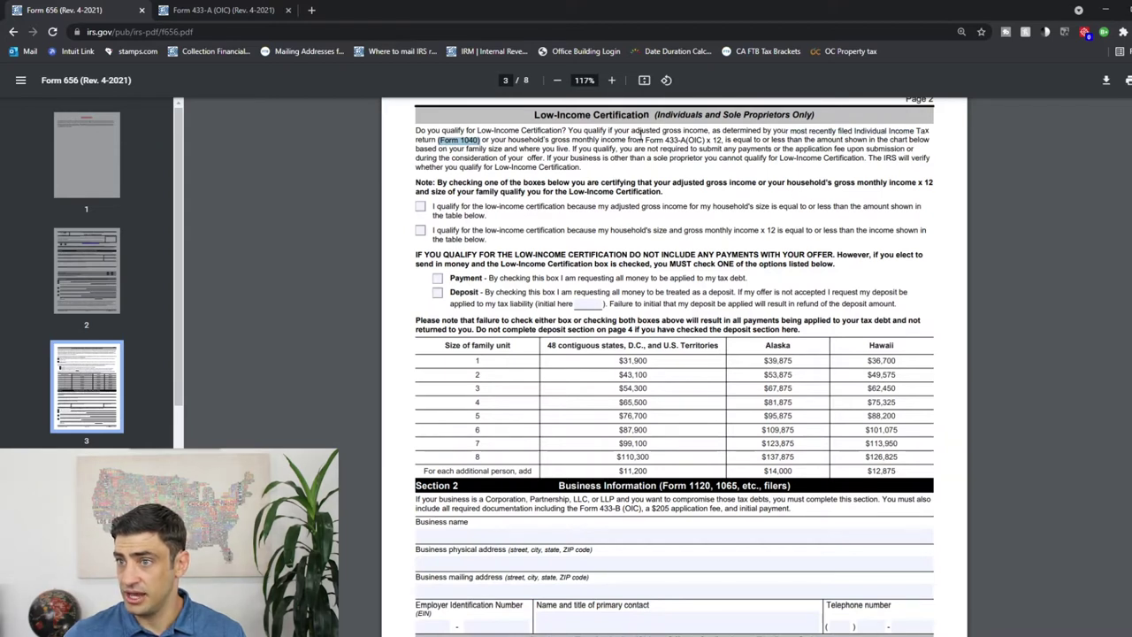
left_click_drag(632, 132, 708, 133)
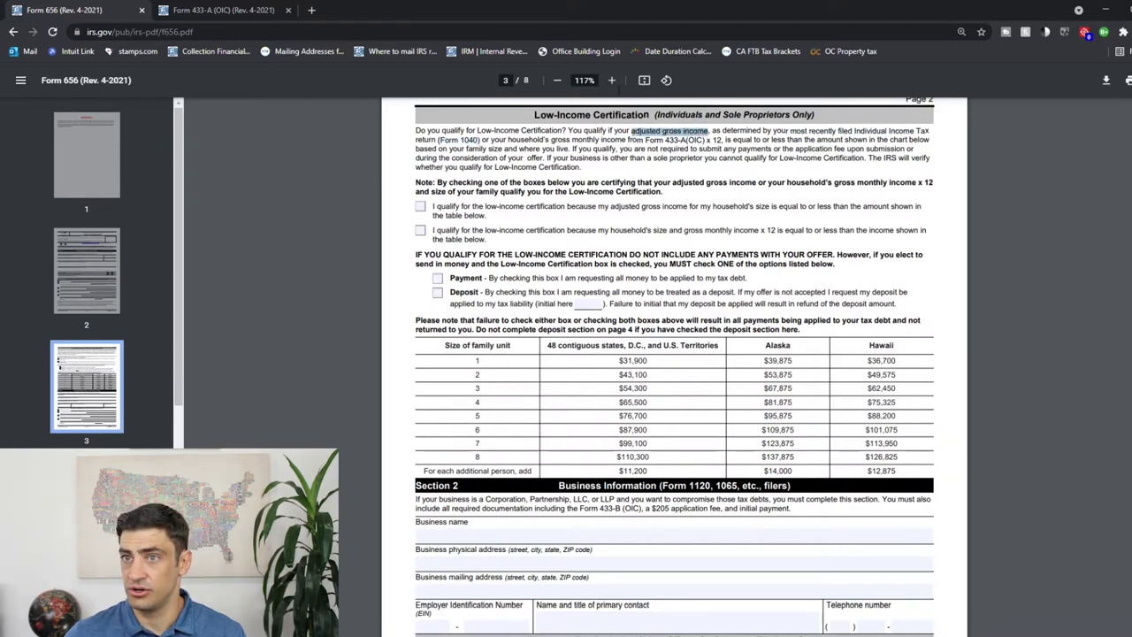
Look up the 2020 Form 1040 in a new browser tab and locate the adjusted gross income field on line 11.
left_click(311, 10)
type("2020")
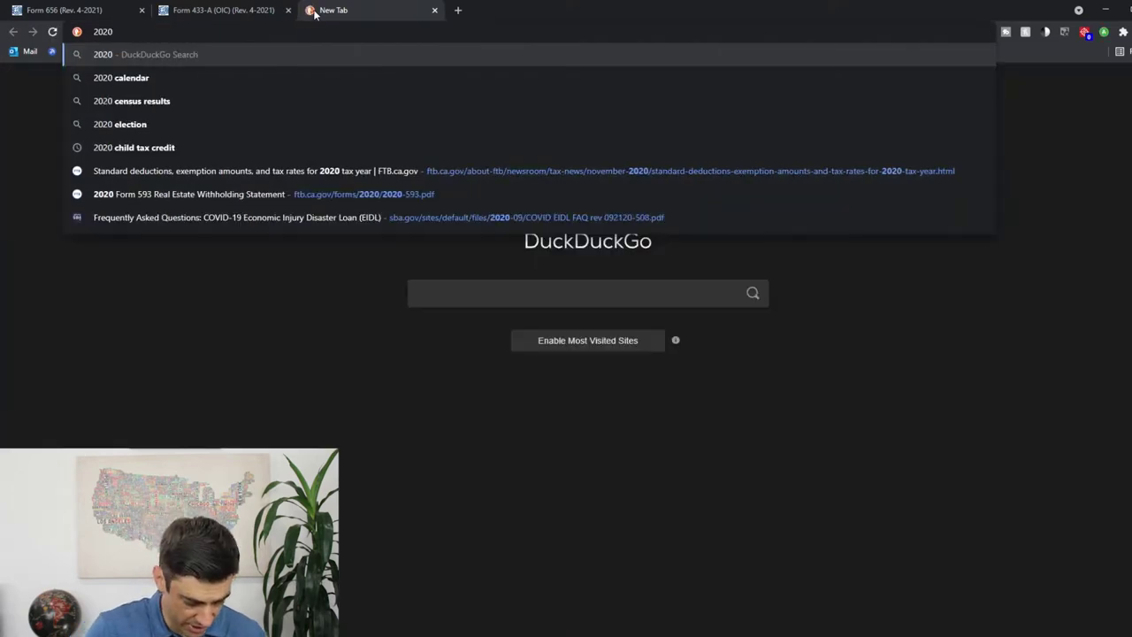
type(" t1040")
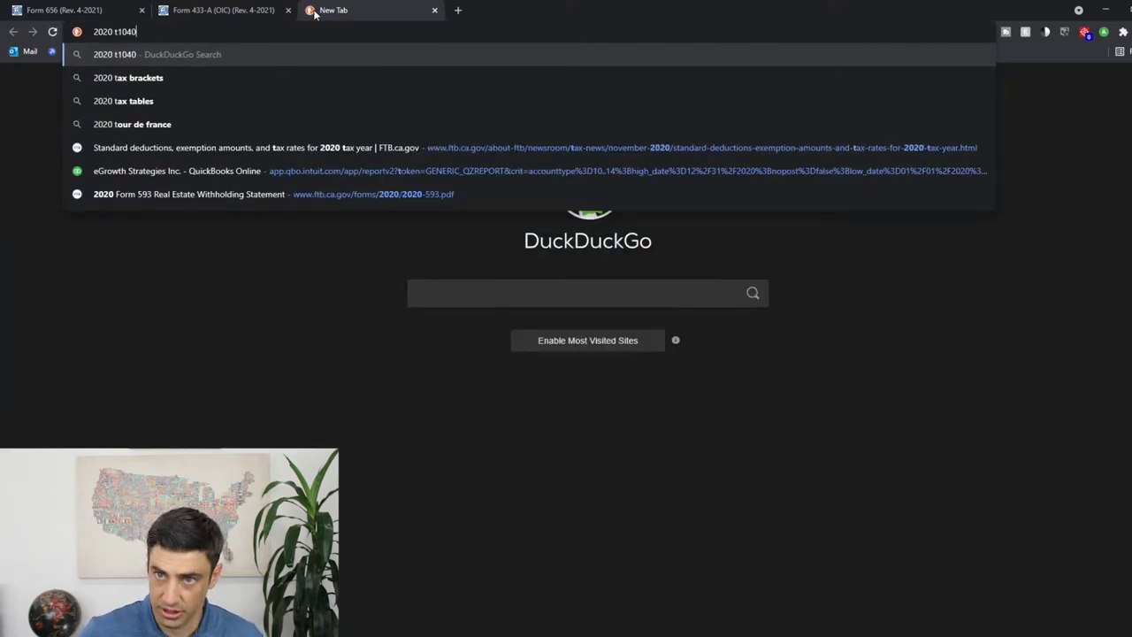
key("Return")
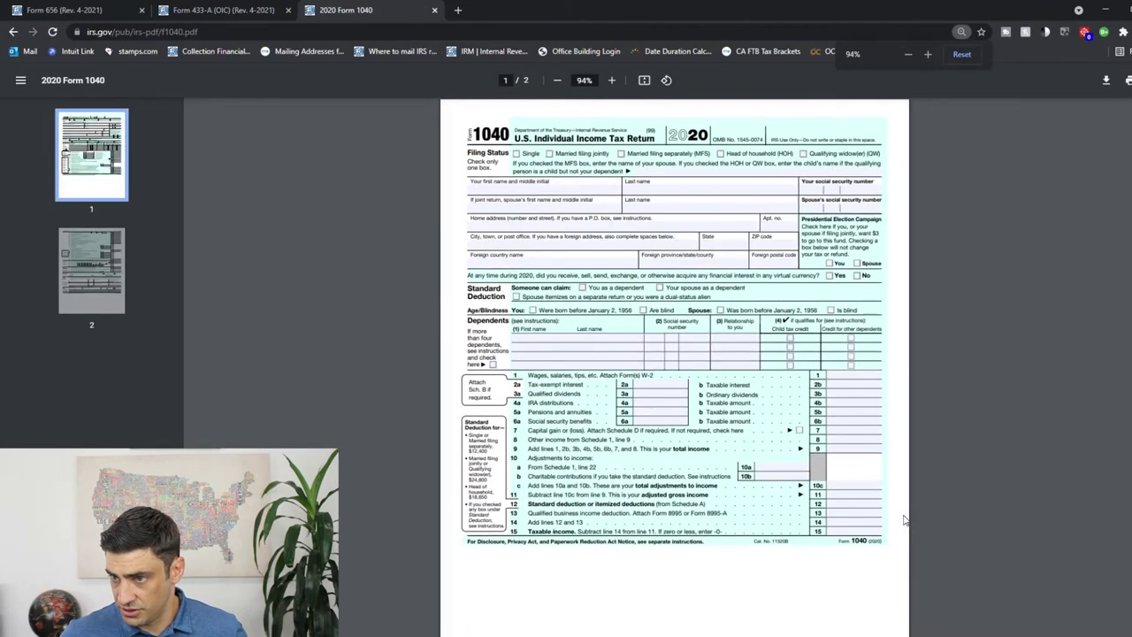
scroll(905, 522, "up", 5)
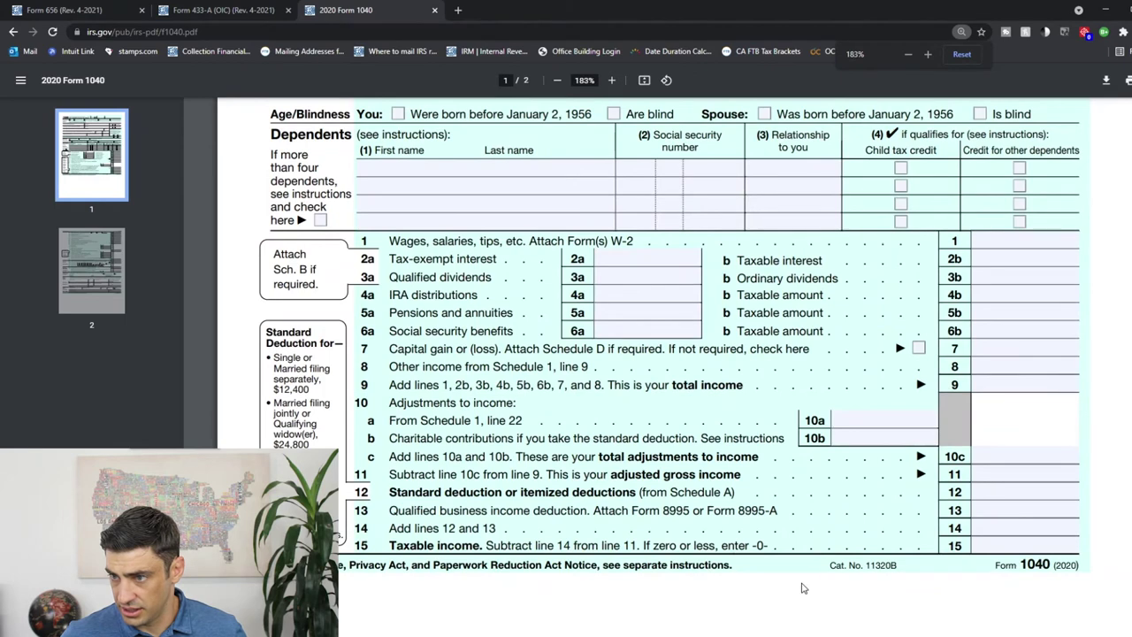
left_click(1014, 480)
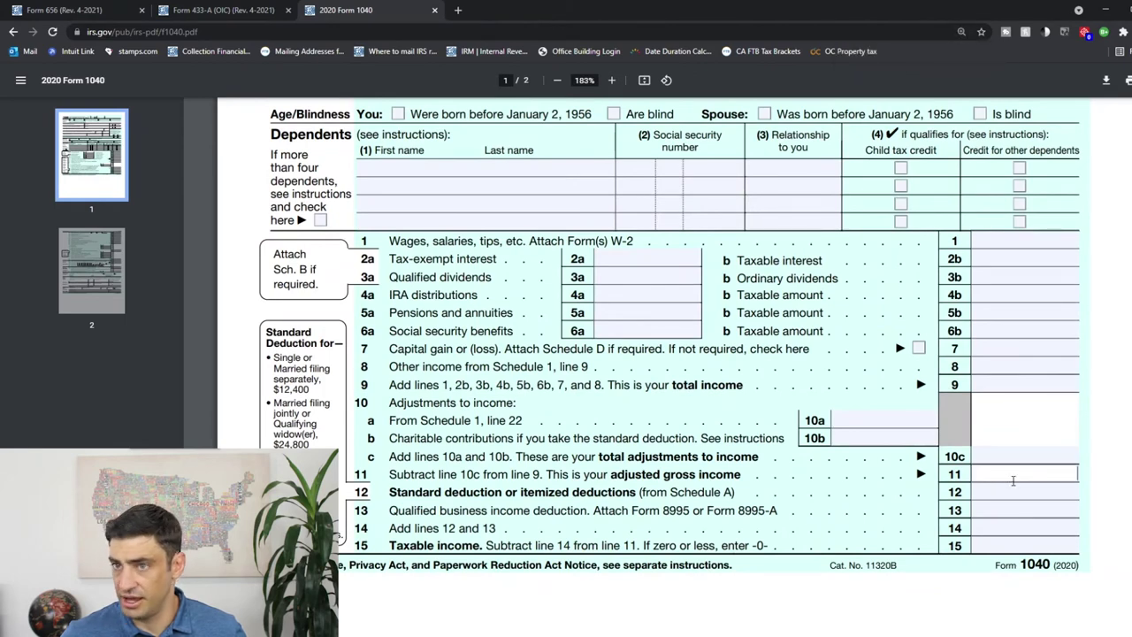
Back on Form 656, check both low-income certification boxes, for adjusted gross income and for household gross monthly income x 12.
left_click(212, 11)
left_click(98, 10)
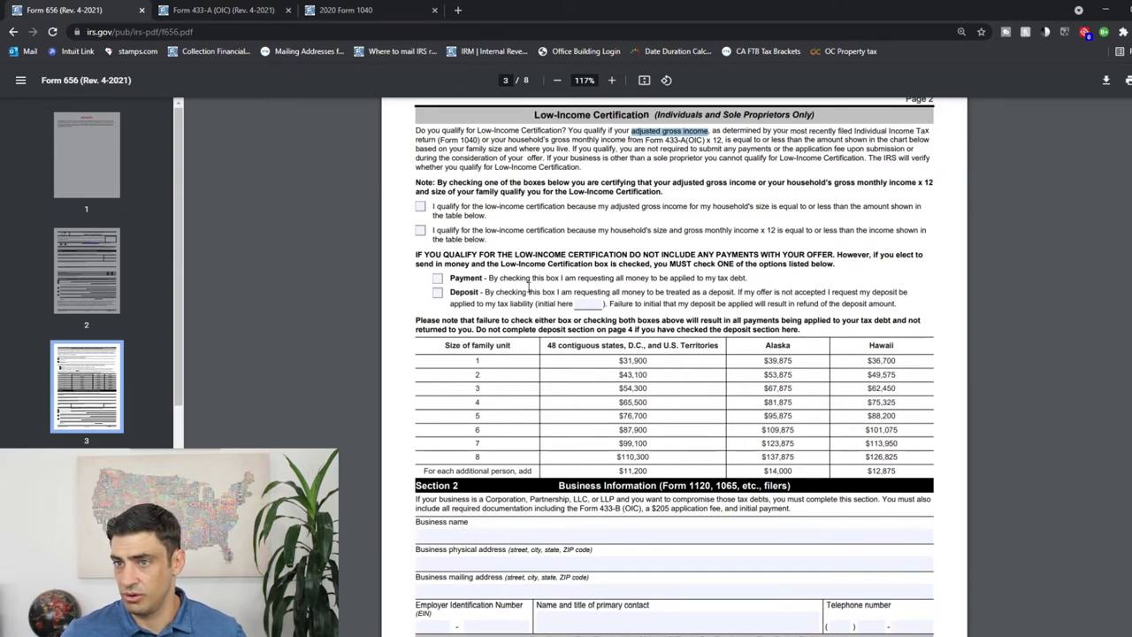
scroll(544, 289, "up", 1)
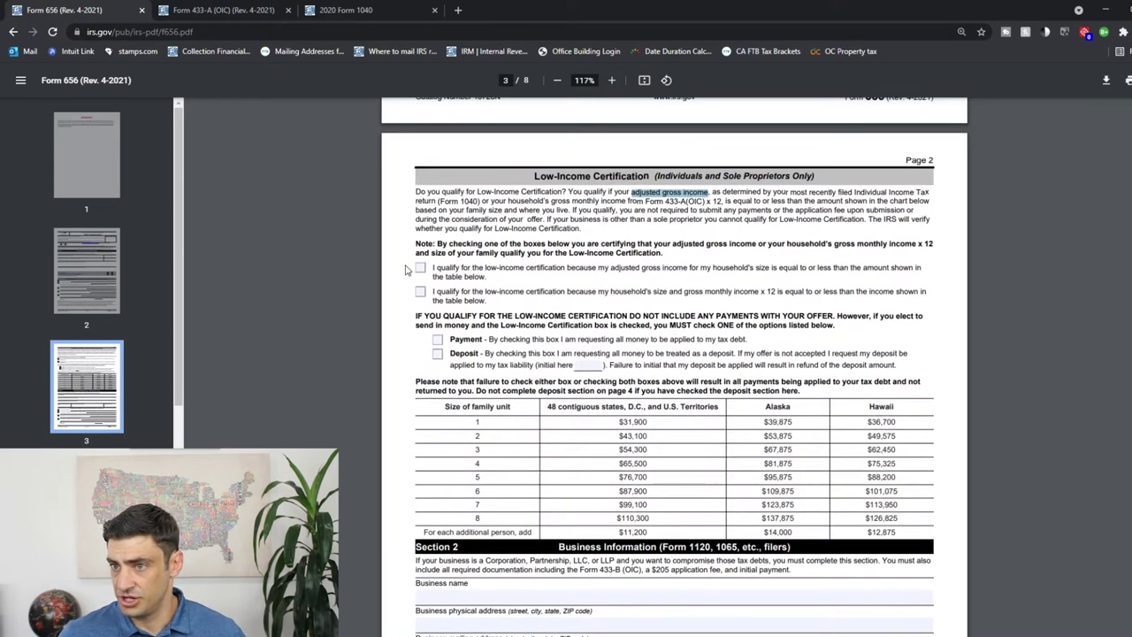
left_click(420, 266)
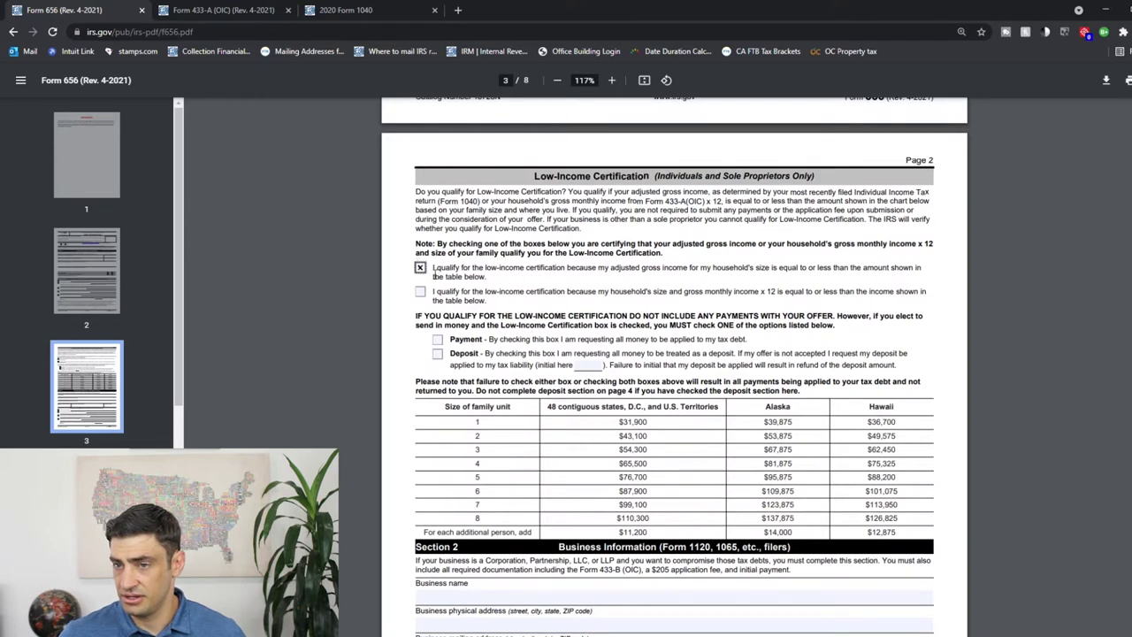
left_click(420, 291)
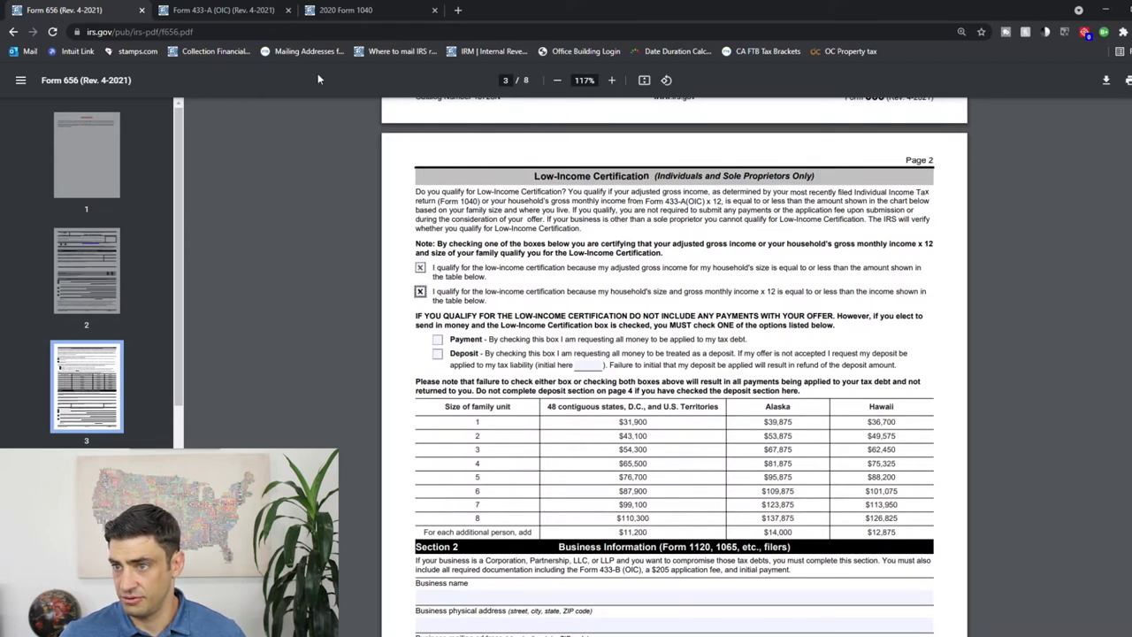
Review the Payment and Deposit options and the low-income table by family size and location.
scroll(515, 379, "down", 1)
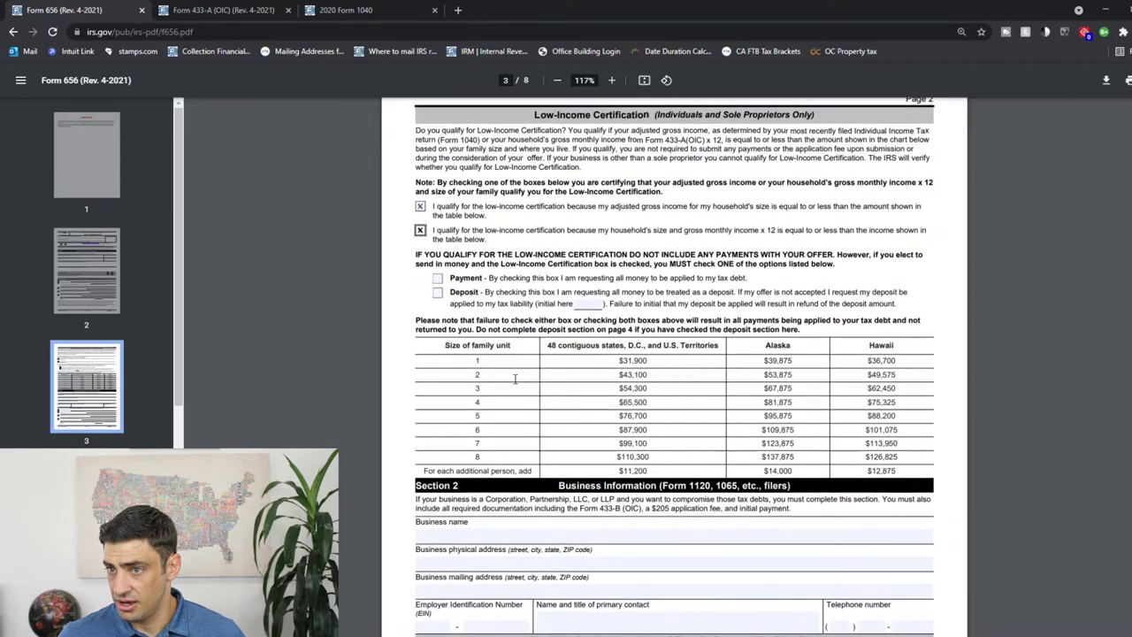
scroll(343, 254, "up", 3)
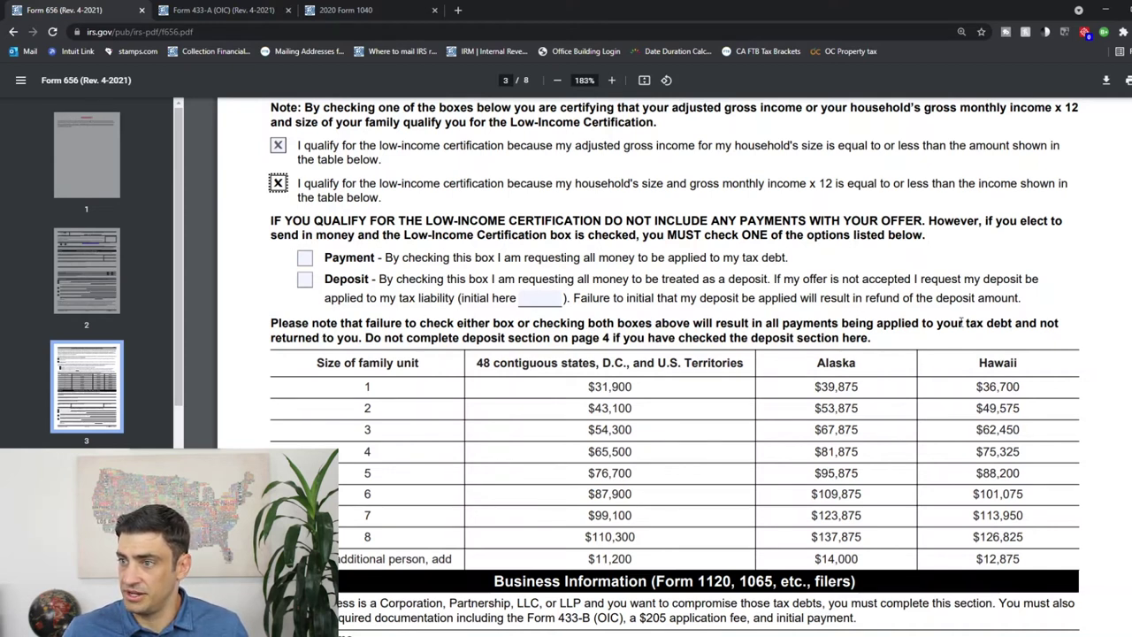
left_click(363, 338)
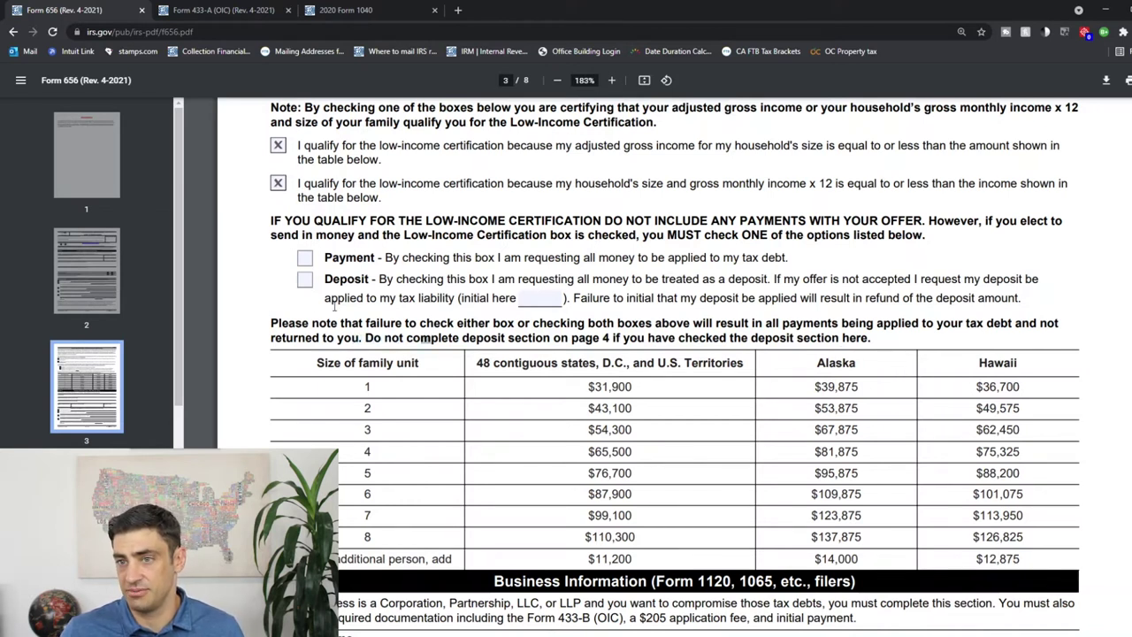
scroll(687, 539, "down", 2)
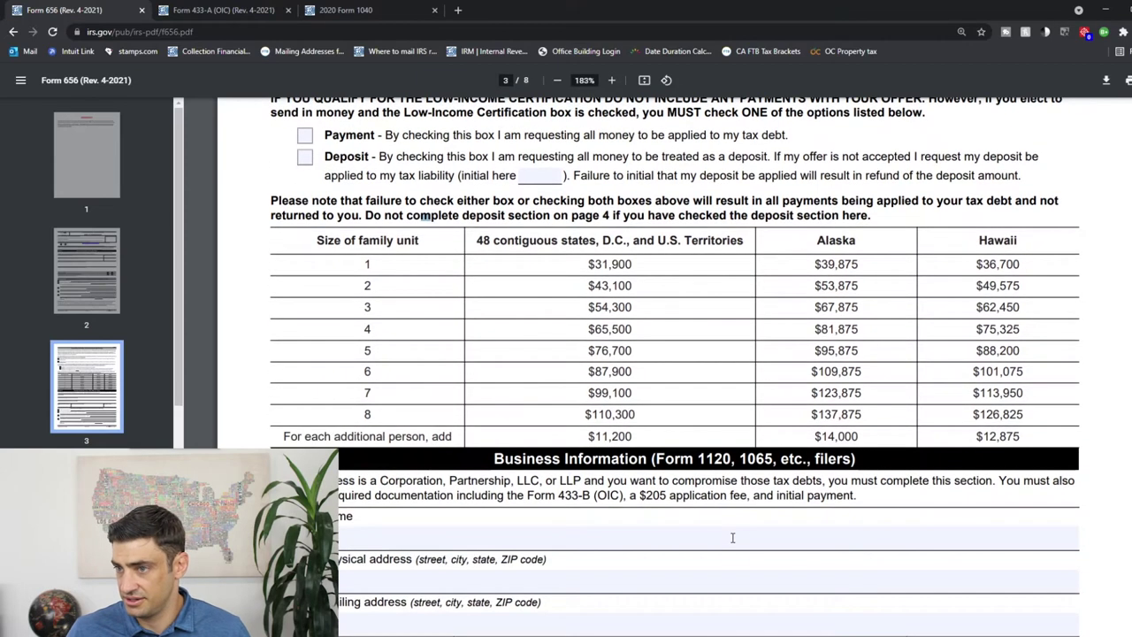
Review the Section 2 Business Information instructions covering corporations, partnerships, LLCs and LLPs, Form 433-B (OIC), the $205 fee and initial payment.
scroll(705, 514, "down", 4)
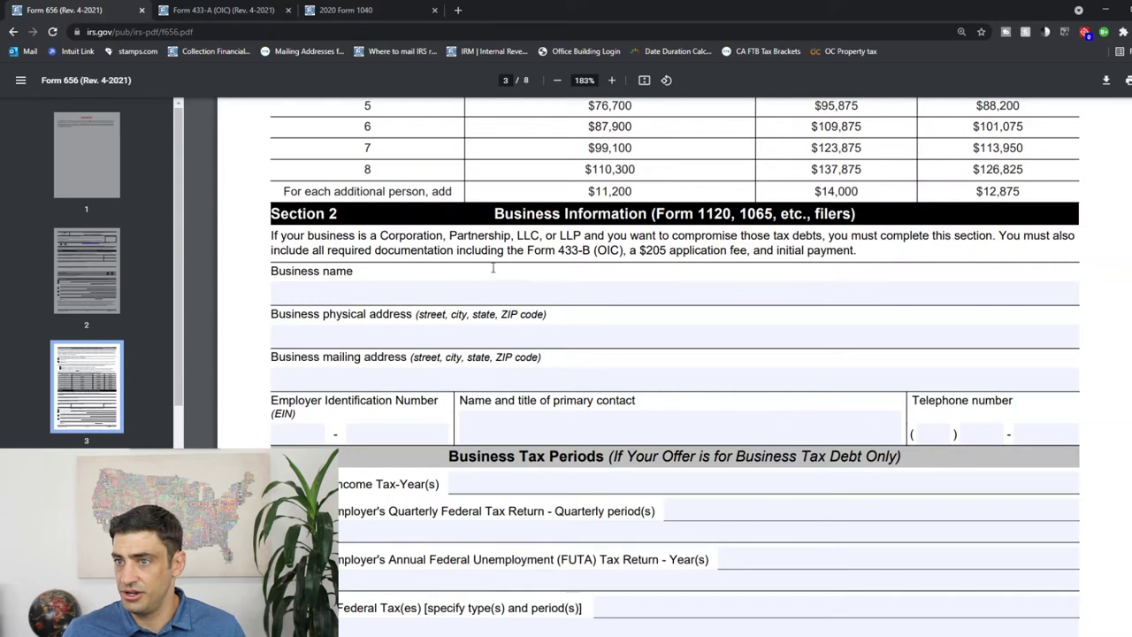
mouse_move(380, 239)
left_mouse_down()
mouse_move(582, 237)
mouse_move(384, 235)
left_mouse_up()
left_click(639, 234)
left_click(436, 256)
left_click_drag(508, 235, 555, 235)
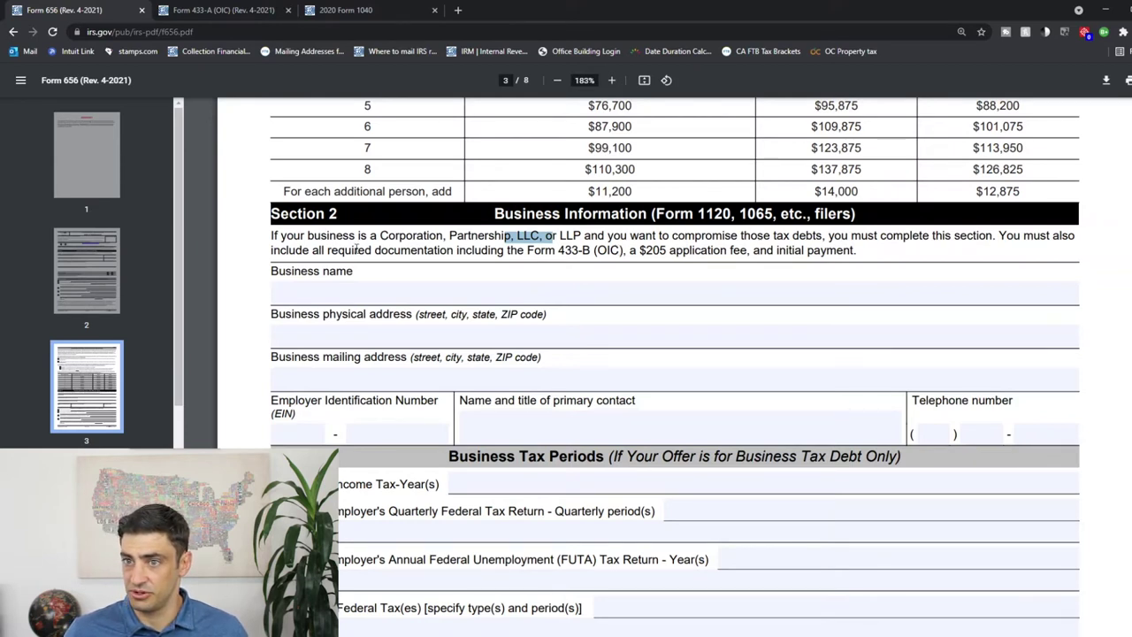
left_click_drag(656, 249, 764, 238)
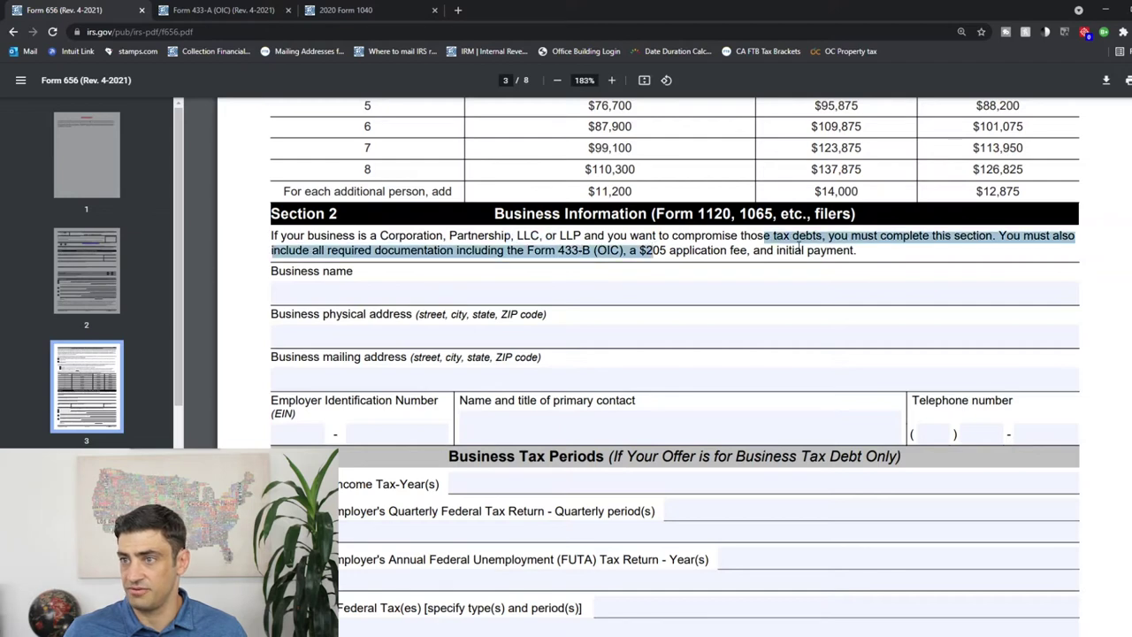
left_click(796, 239)
Examine the Business Tax Periods options for 1120 income tax, 941 quarterly returns and 940 unemployment tax.
scroll(501, 314, "down", 1)
scroll(501, 314, "down", 1)
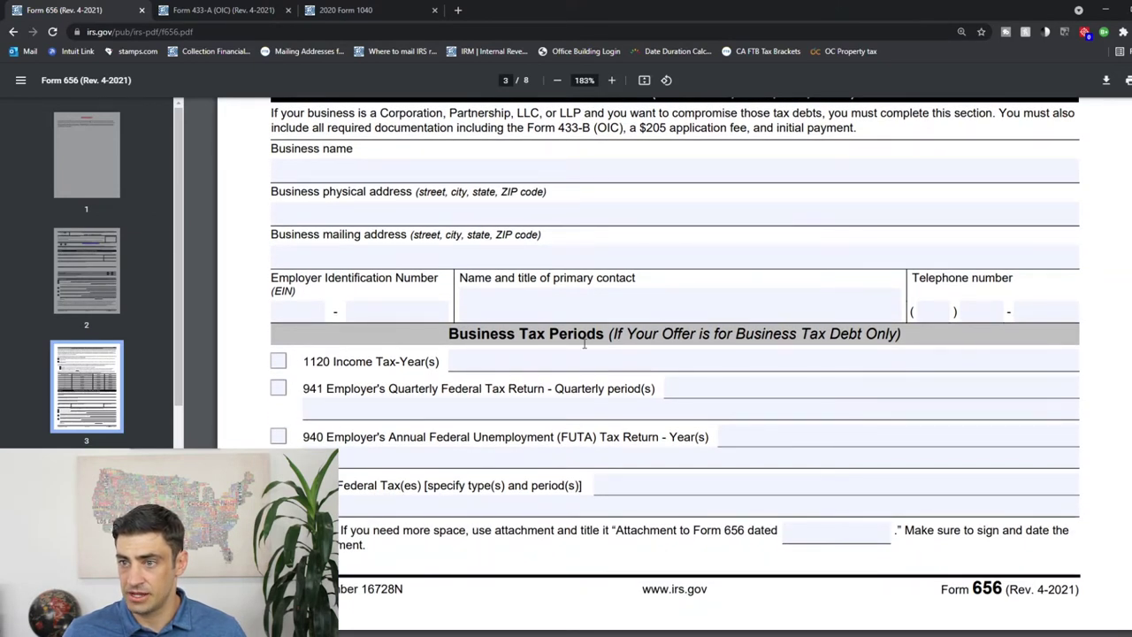
scroll(747, 358, "up", 1)
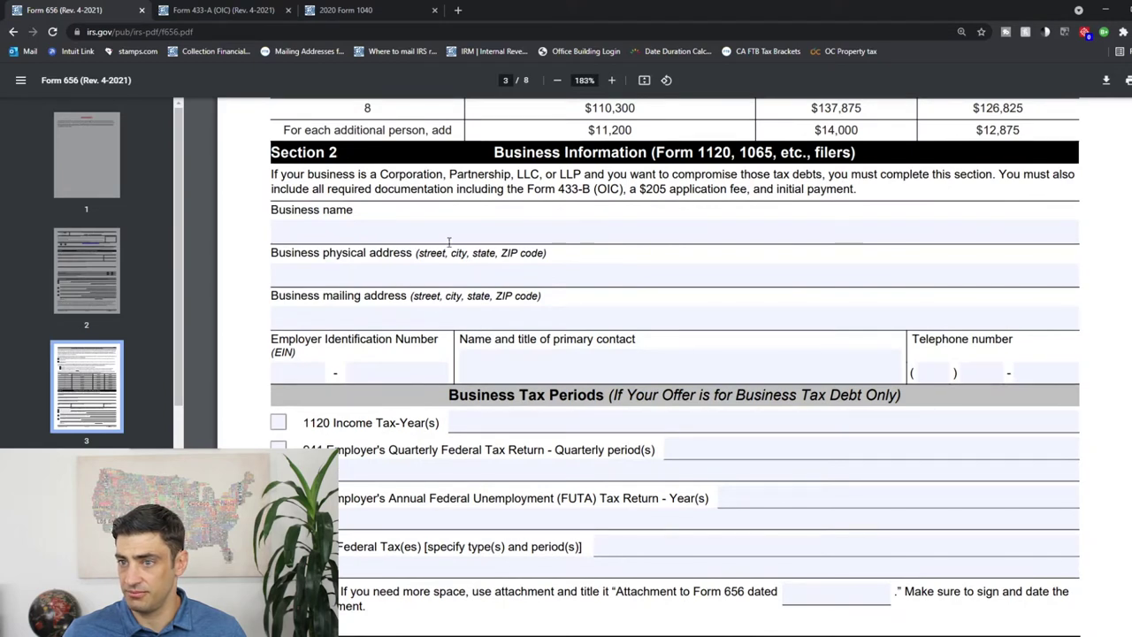
scroll(701, 245, "down", 3)
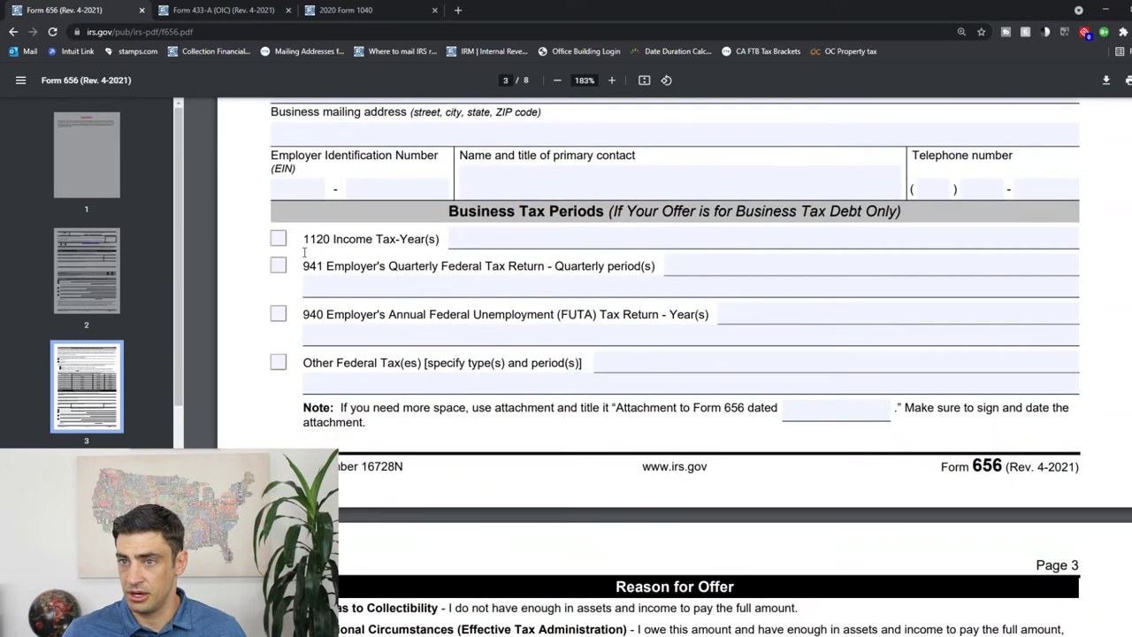
left_click_drag(435, 239, 304, 238)
left_click(355, 261)
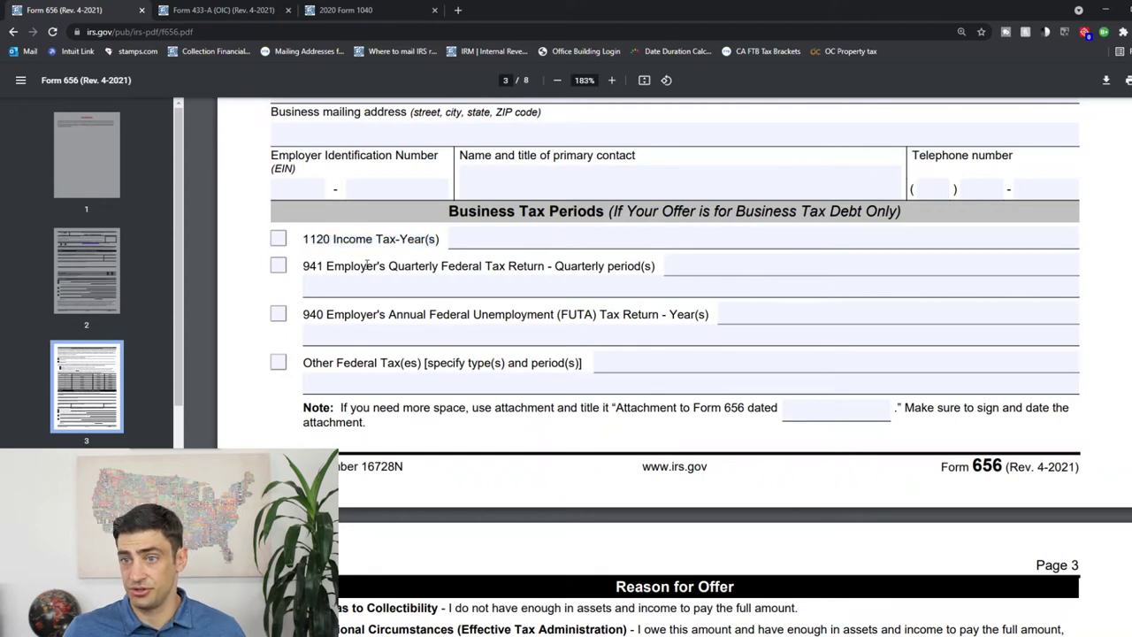
left_click_drag(300, 266, 361, 267)
left_click_drag(305, 314, 335, 318)
left_click(335, 318)
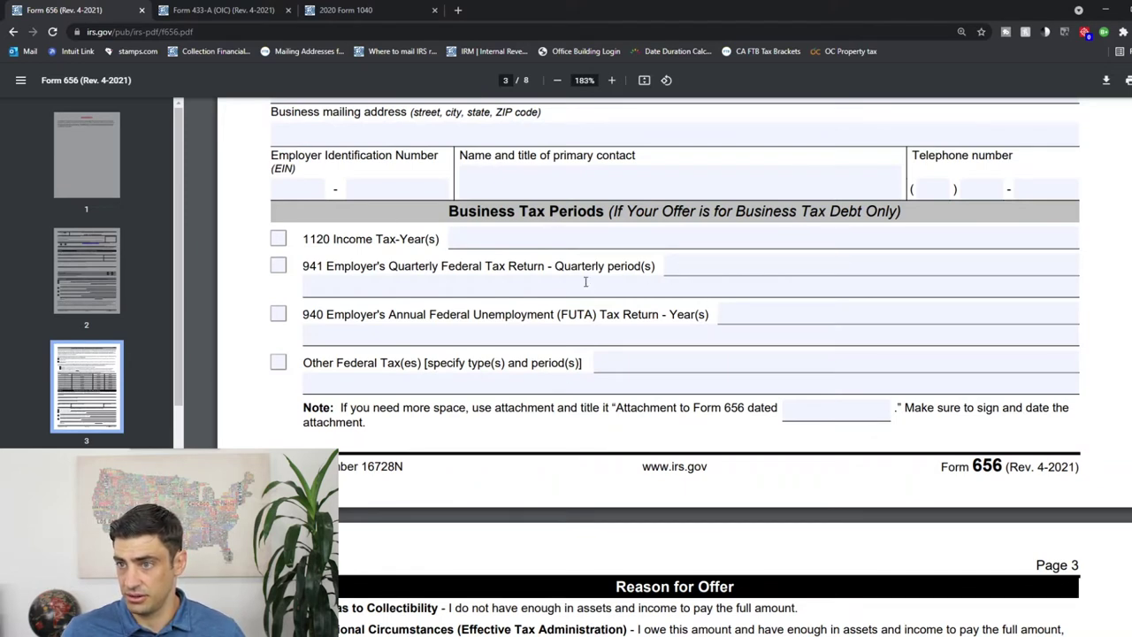
Check the Doubt as to Collectibility box in Section 3, Reason for Offer, and highlight its description.
left_click_drag(555, 265, 655, 266)
left_click(673, 266)
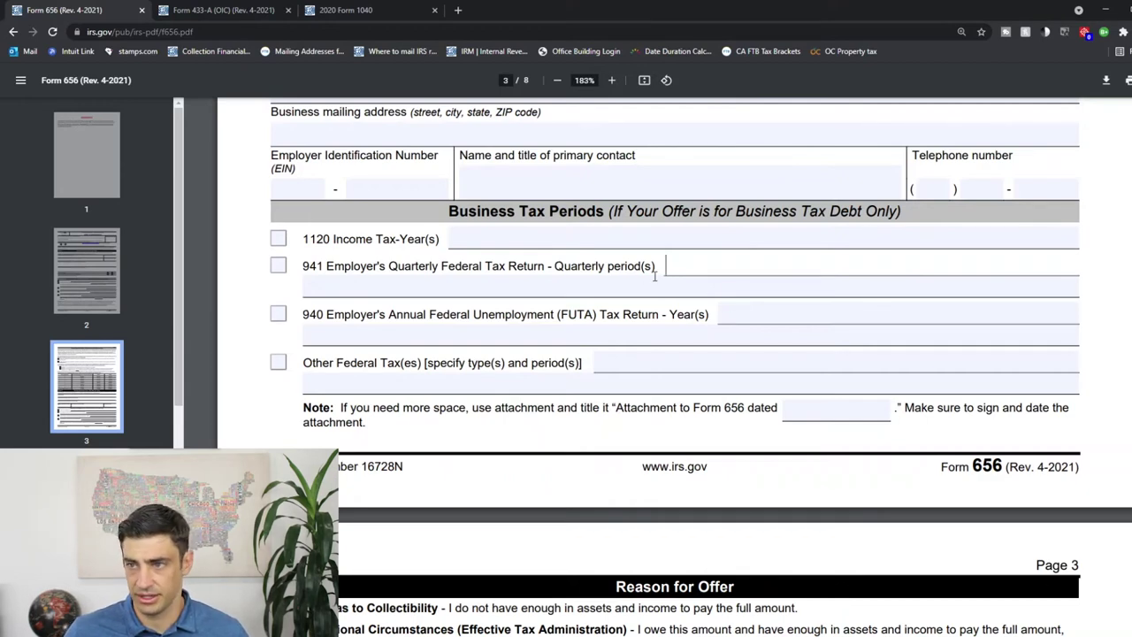
scroll(660, 339, "down", 2)
scroll(656, 343, "down", 4)
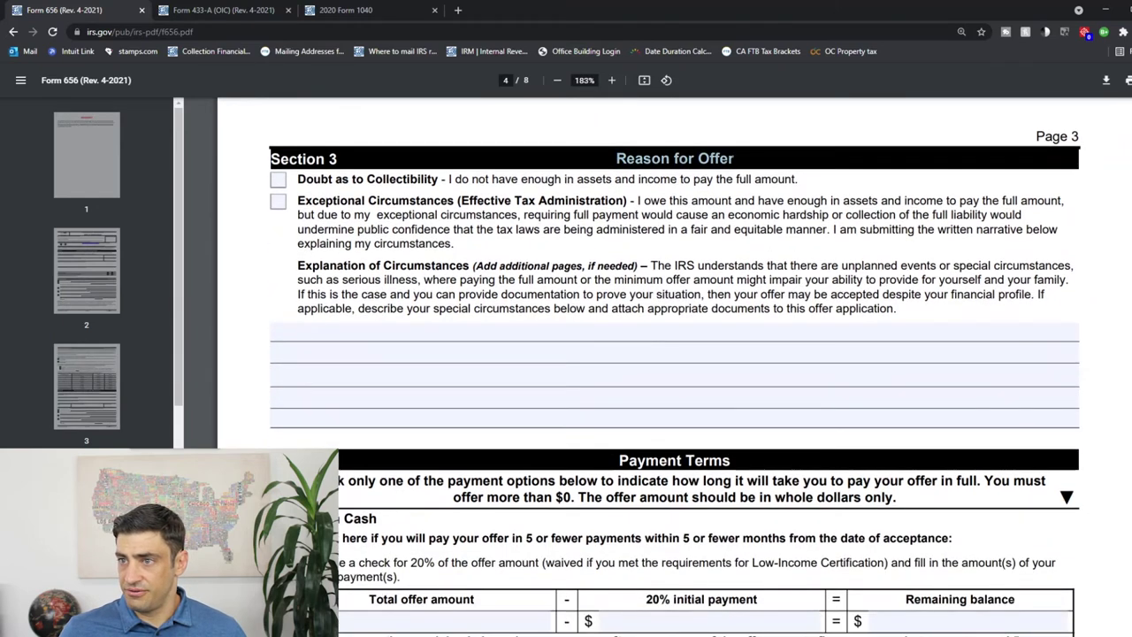
left_click(280, 182)
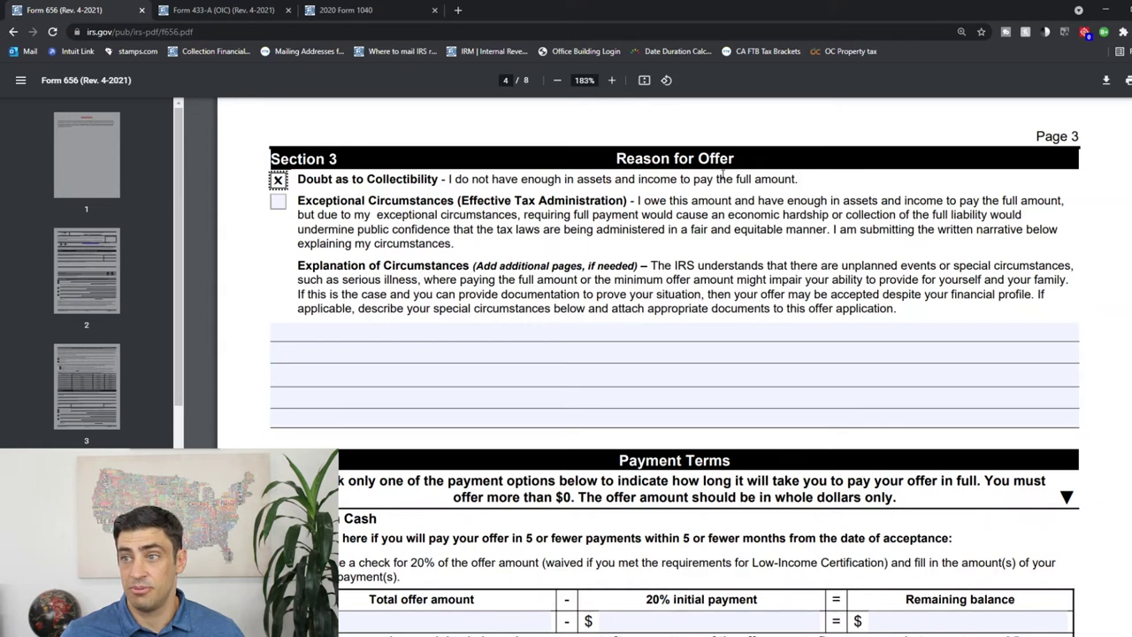
left_click_drag(796, 180, 448, 182)
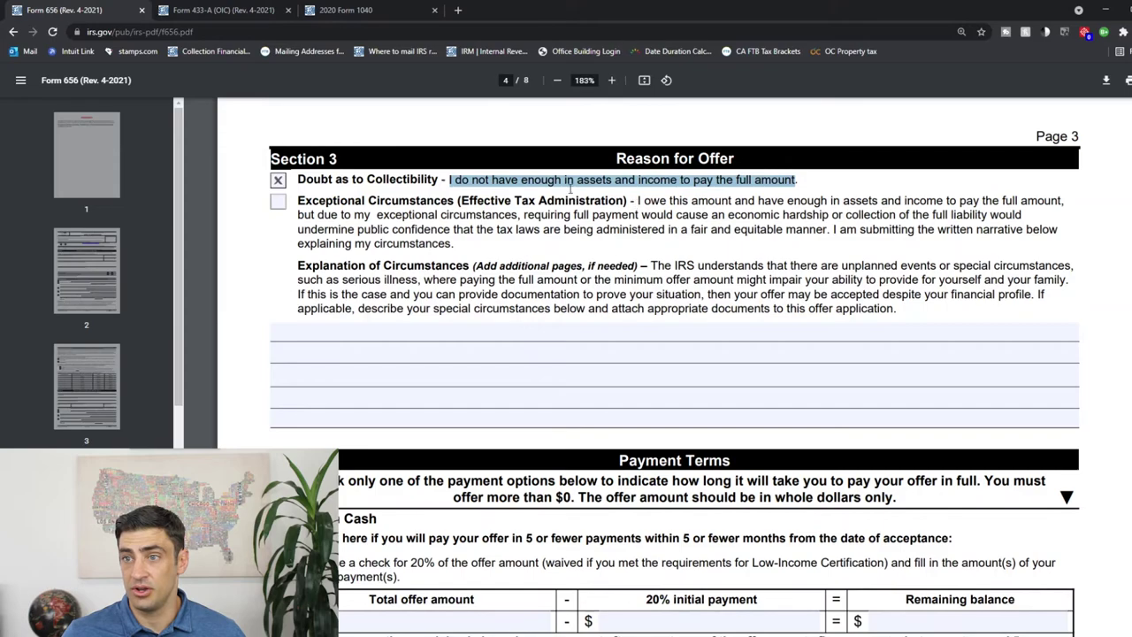
Look over Form 433-A (OIC) from the household expenses back to its first page, and return to Form 656.
left_click(262, 15)
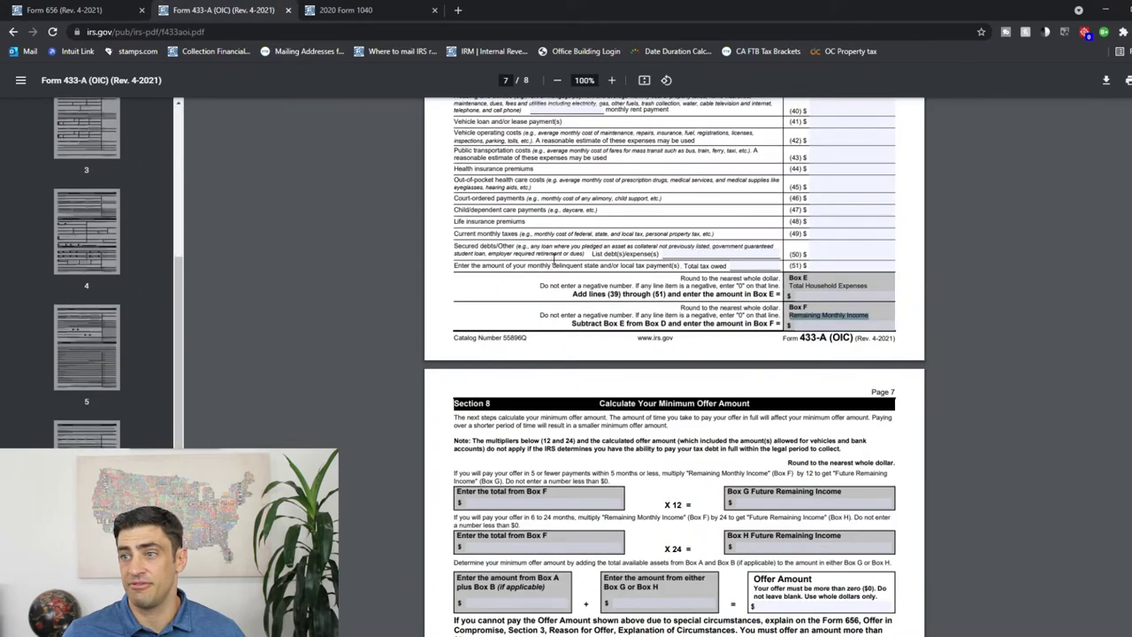
scroll(577, 308, "up", 20)
scroll(577, 308, "up", 20)
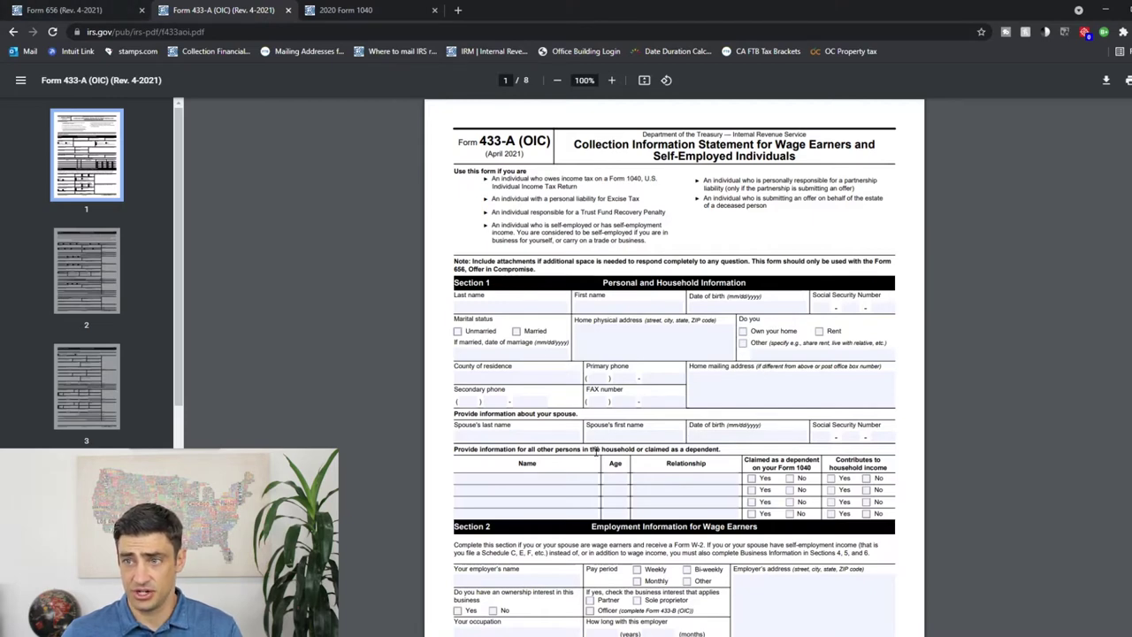
key("ctrl+Page_Up")
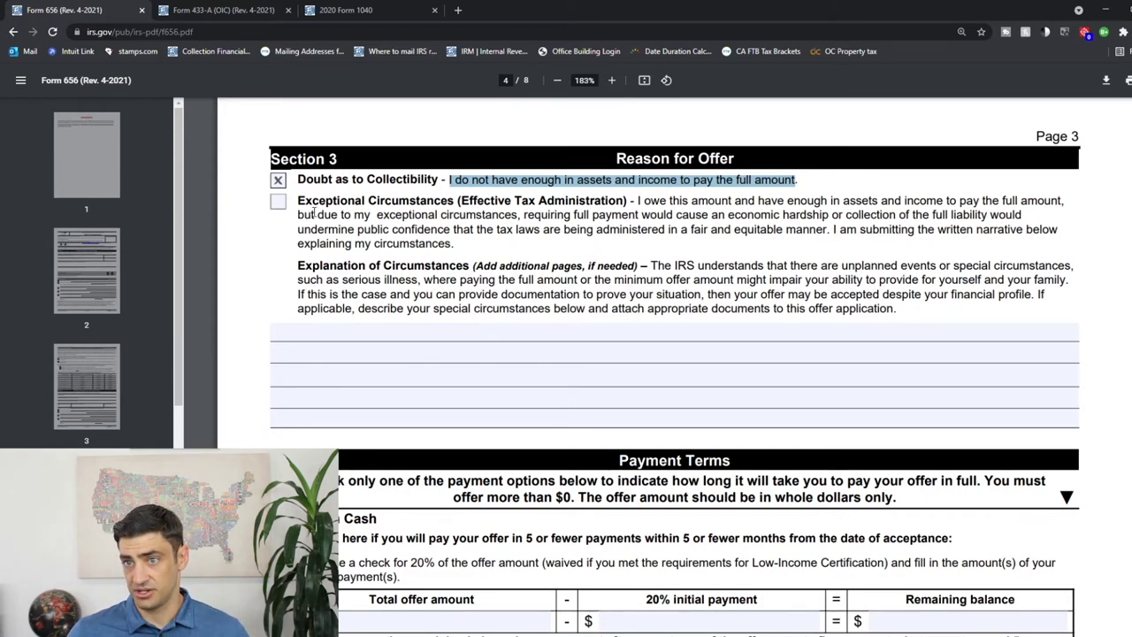
Review the Exceptional Circumstances (Effective Tax Administration) reason and the wording on impaired ability to provide for yourself and your family.
left_click_drag(304, 203, 455, 204)
left_click(511, 232)
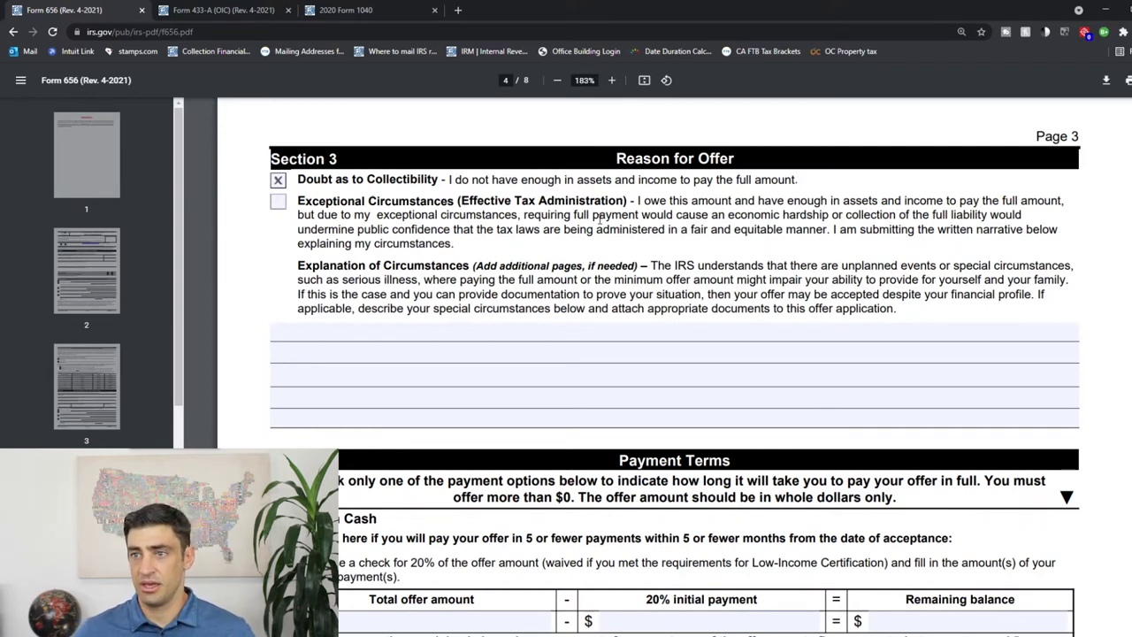
mouse_move(458, 200)
left_mouse_down()
mouse_move(622, 197)
mouse_move(469, 214)
mouse_move(461, 204)
left_mouse_up()
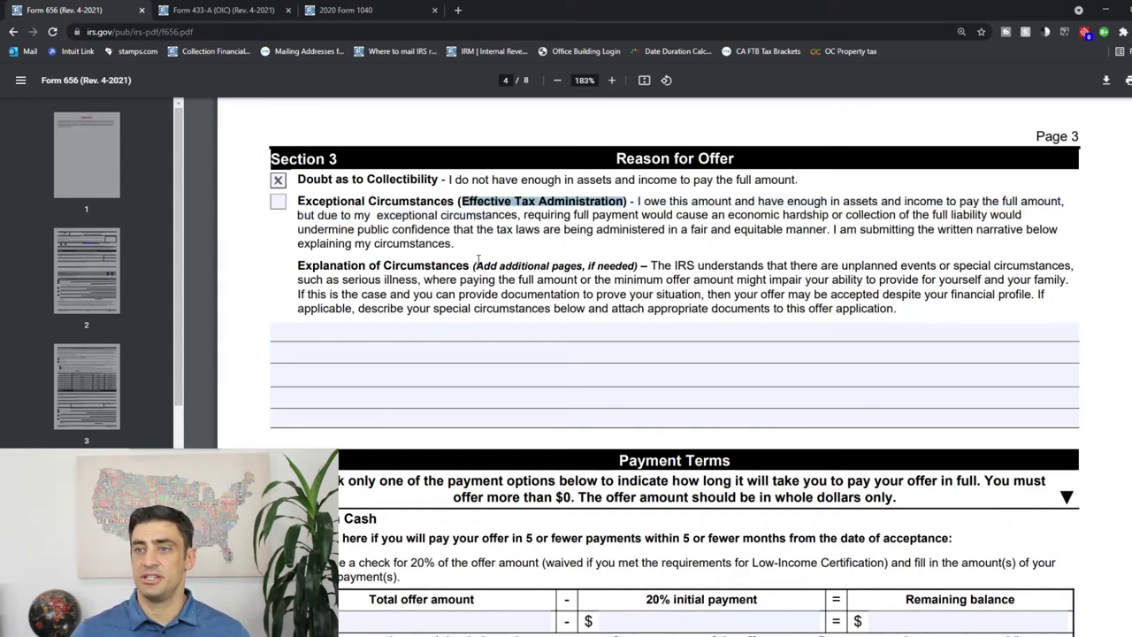
left_click(428, 288)
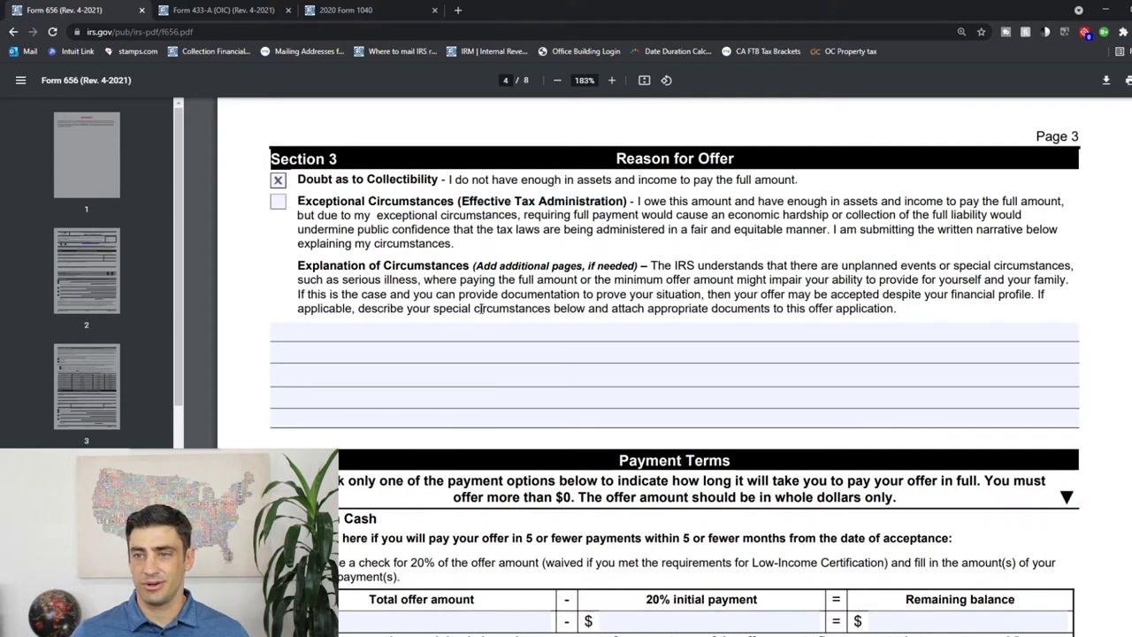
left_click_drag(481, 309, 462, 276)
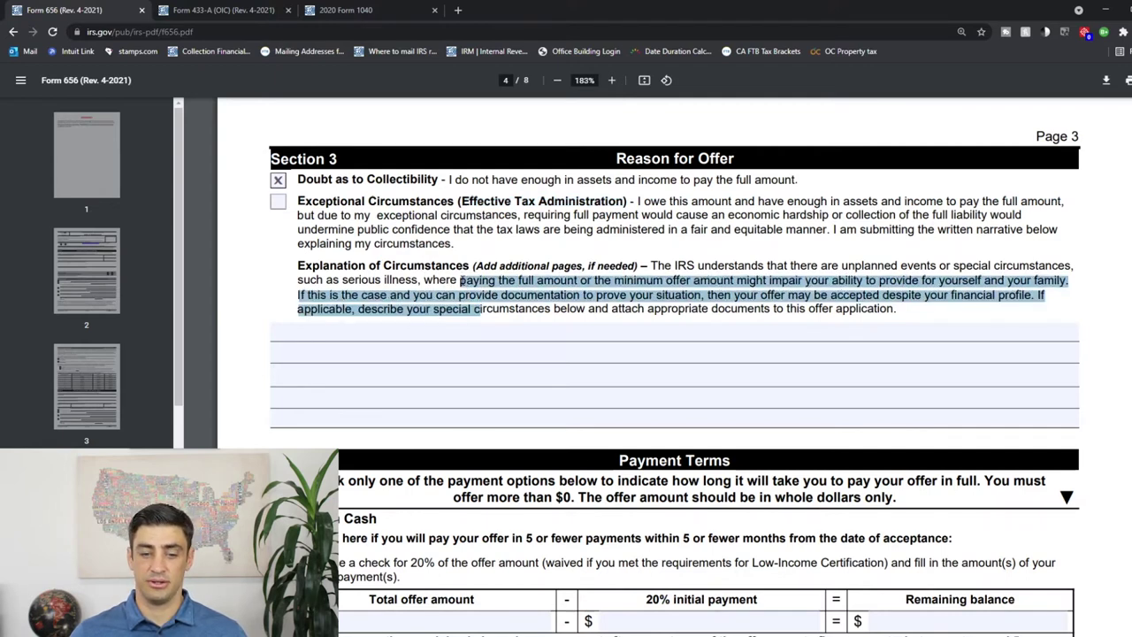
left_click(669, 215)
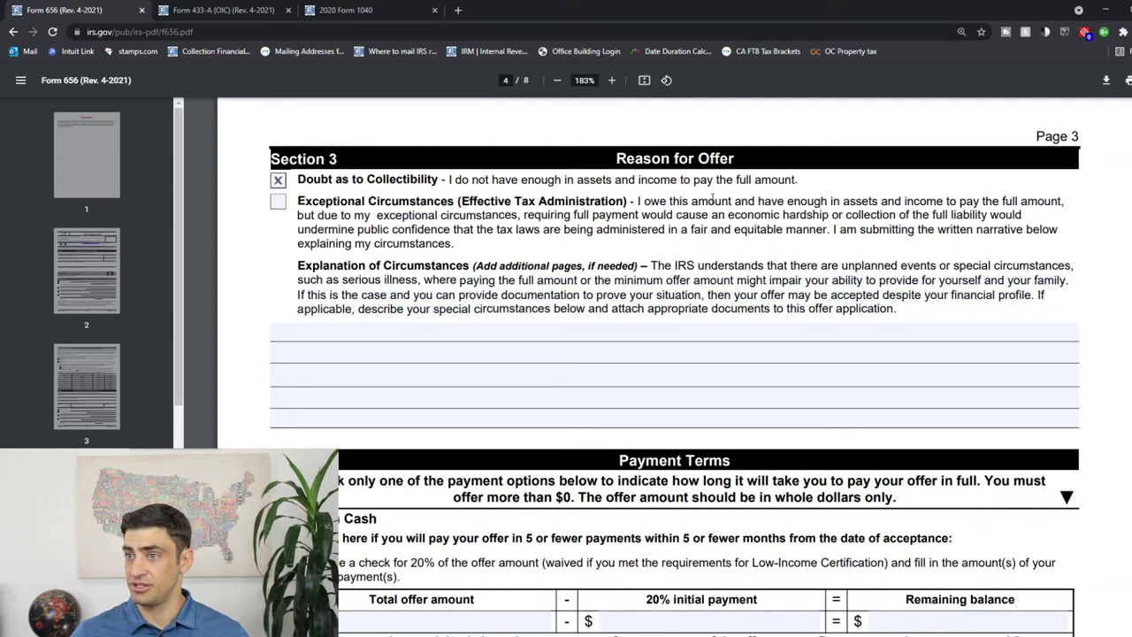
left_click_drag(786, 203, 1060, 201)
left_click(1043, 221)
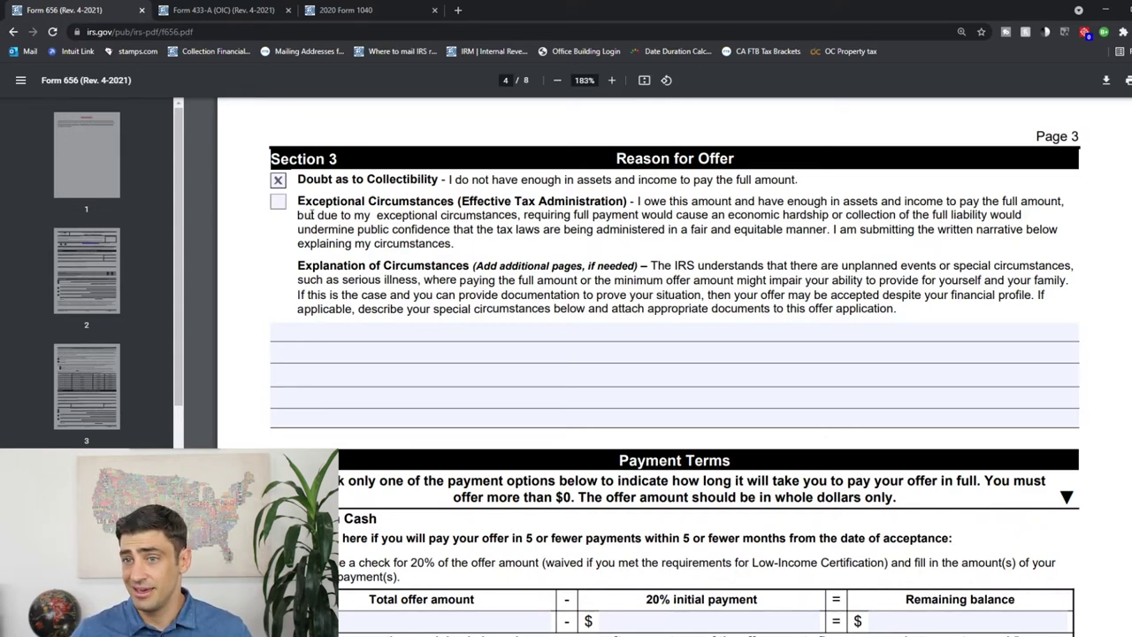
Compare the Exceptional Circumstances and Explanation of Circumstances headings with Doubt as to Collectibility in Section 3.
left_click_drag(298, 202, 637, 204)
left_click_drag(297, 266, 637, 273)
left_click(638, 272)
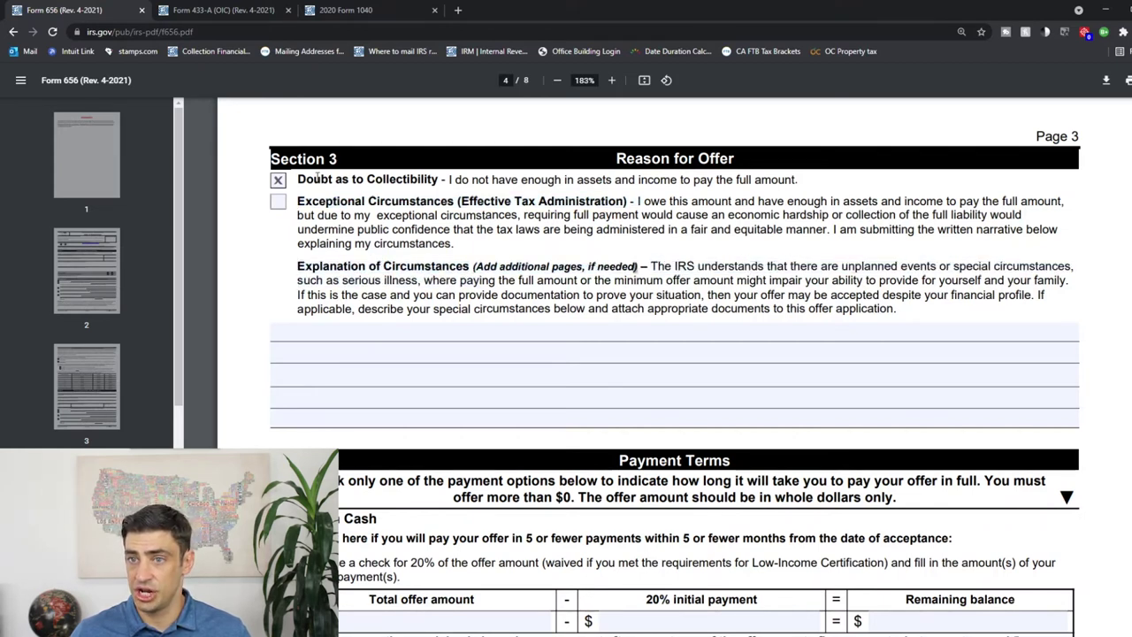
left_click_drag(298, 179, 469, 180)
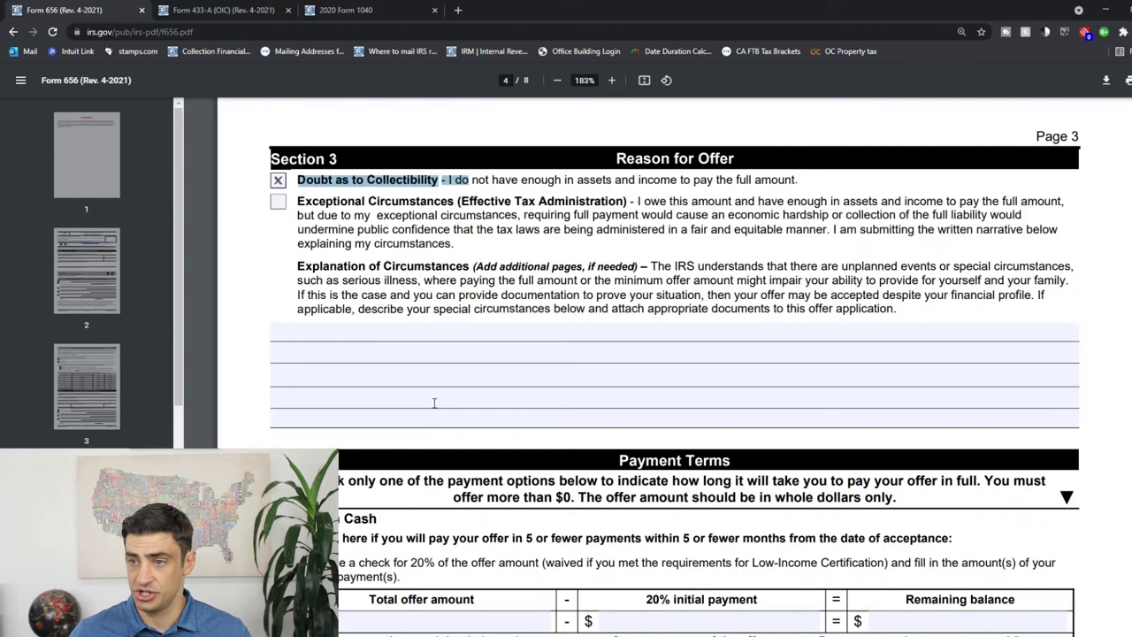
Examine the Section 4 Payment Terms, highlighting the Lump Sum Cash and Periodic Payment options.
scroll(672, 290, "down", 4)
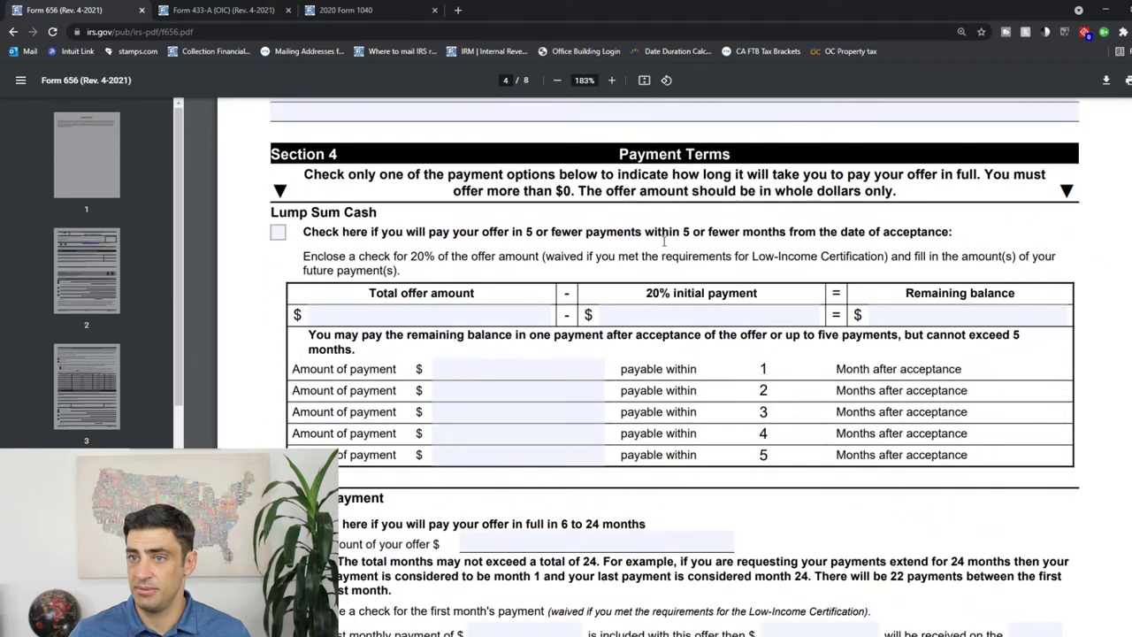
scroll(455, 286, "down", 2)
scroll(398, 221, "up", 1)
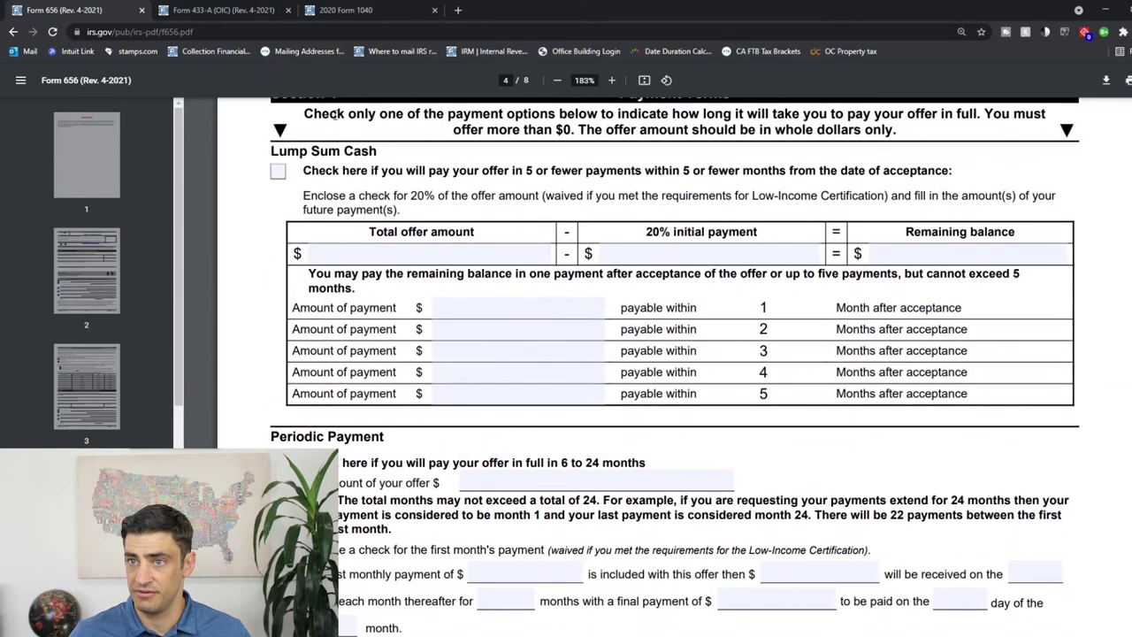
left_click_drag(375, 152, 274, 151)
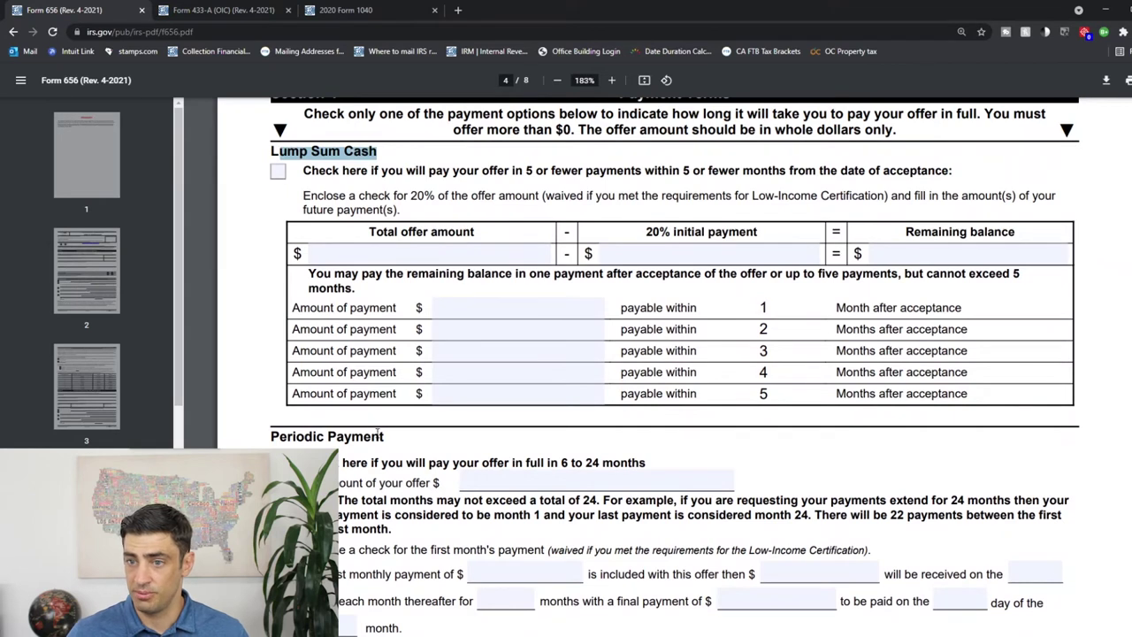
left_click_drag(384, 437, 268, 434)
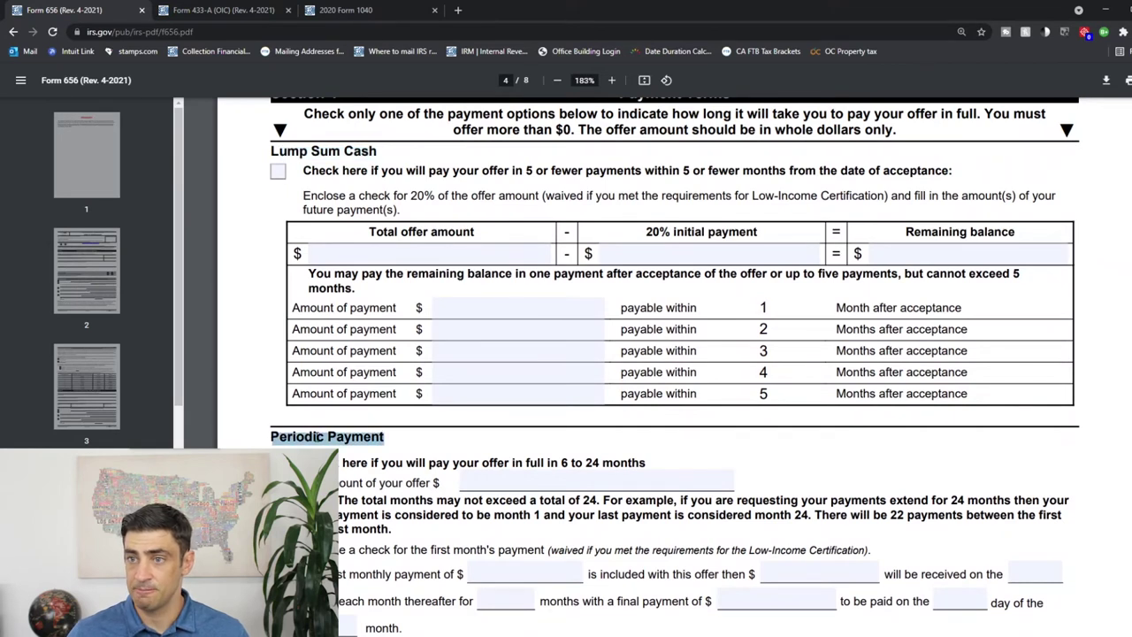
left_click(342, 149)
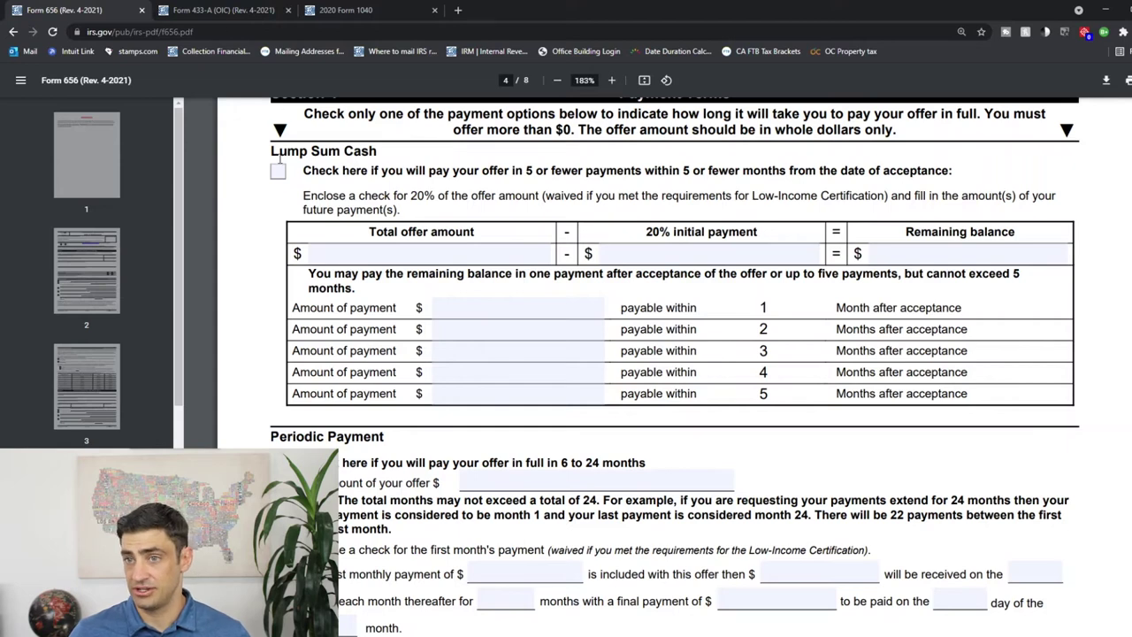
left_click_drag(270, 152, 373, 154)
left_click_drag(272, 437, 382, 439)
On Form 433-A (OIC), examine the Section 8 minimum offer calculation for both payment periods and the Box G or Box H entry.
left_click(221, 9)
scroll(112, 322, "down", 4)
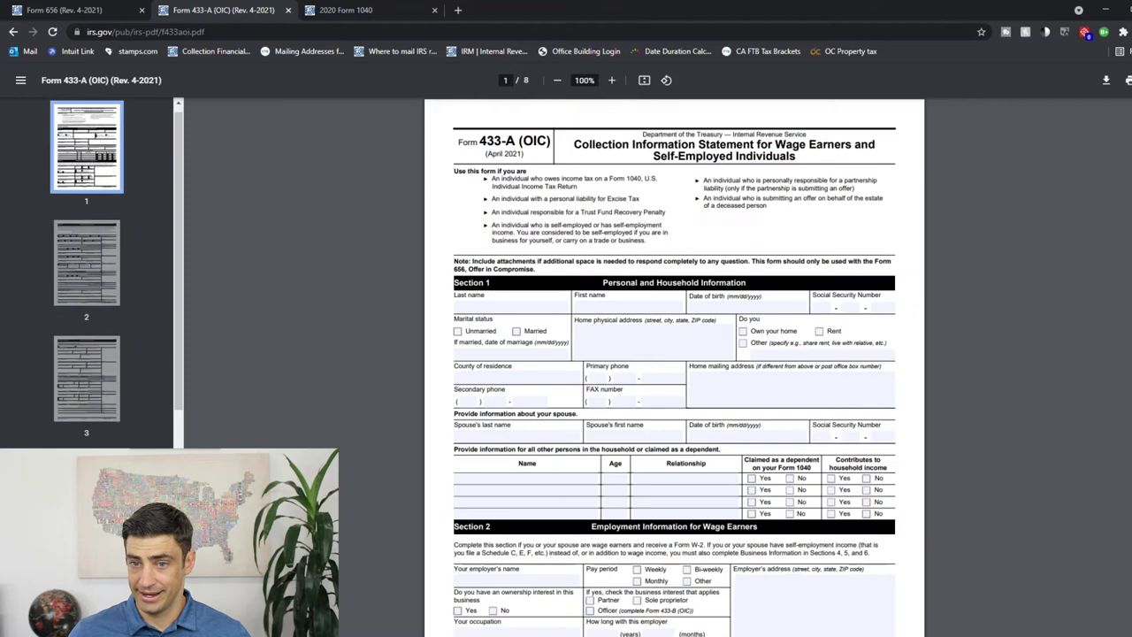
left_click(87, 540)
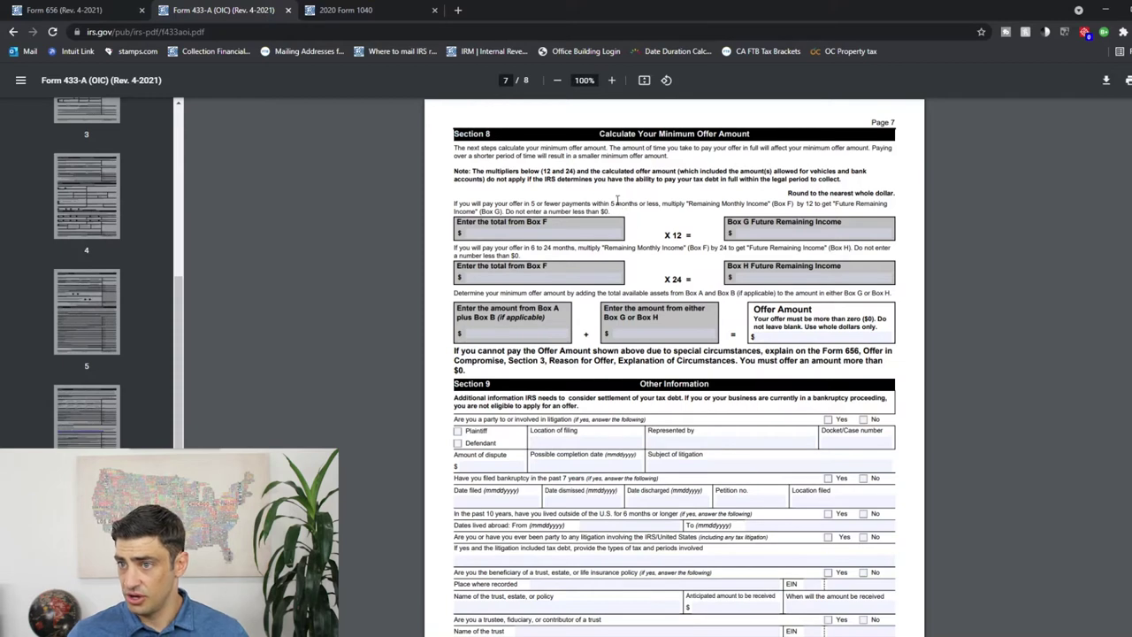
left_click_drag(616, 205, 446, 204)
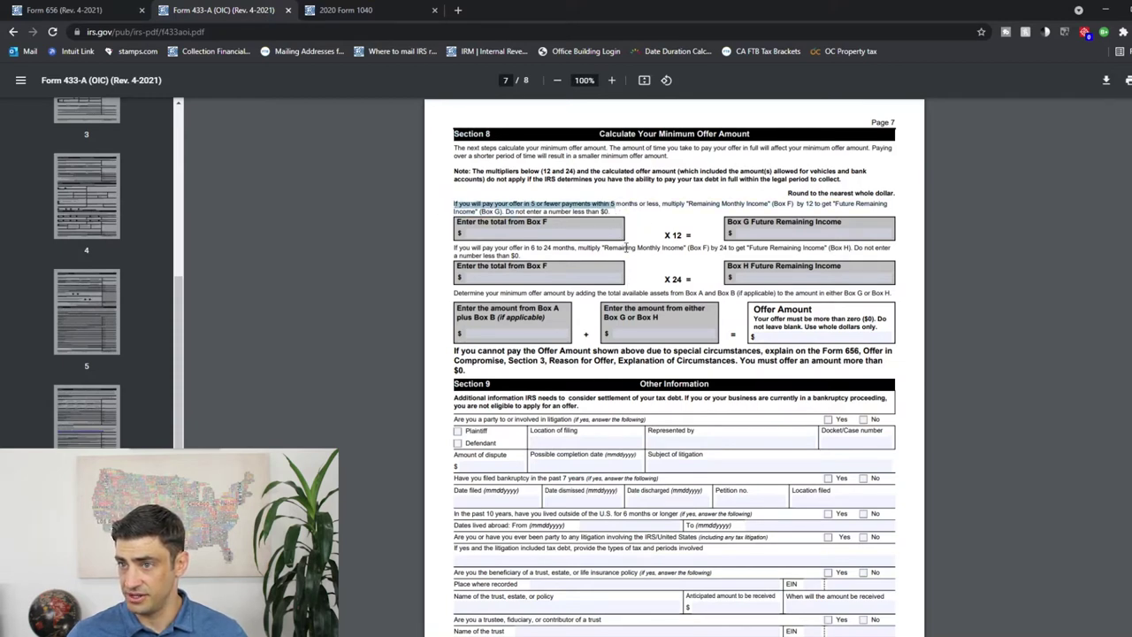
left_click_drag(626, 248, 460, 248)
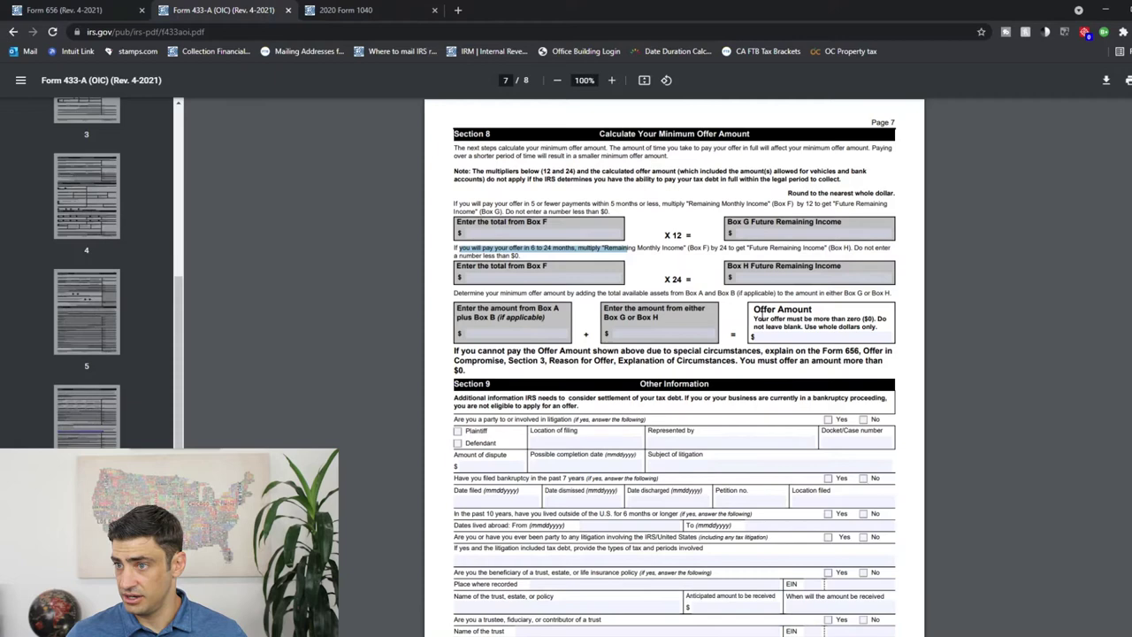
left_click_drag(646, 317, 623, 317)
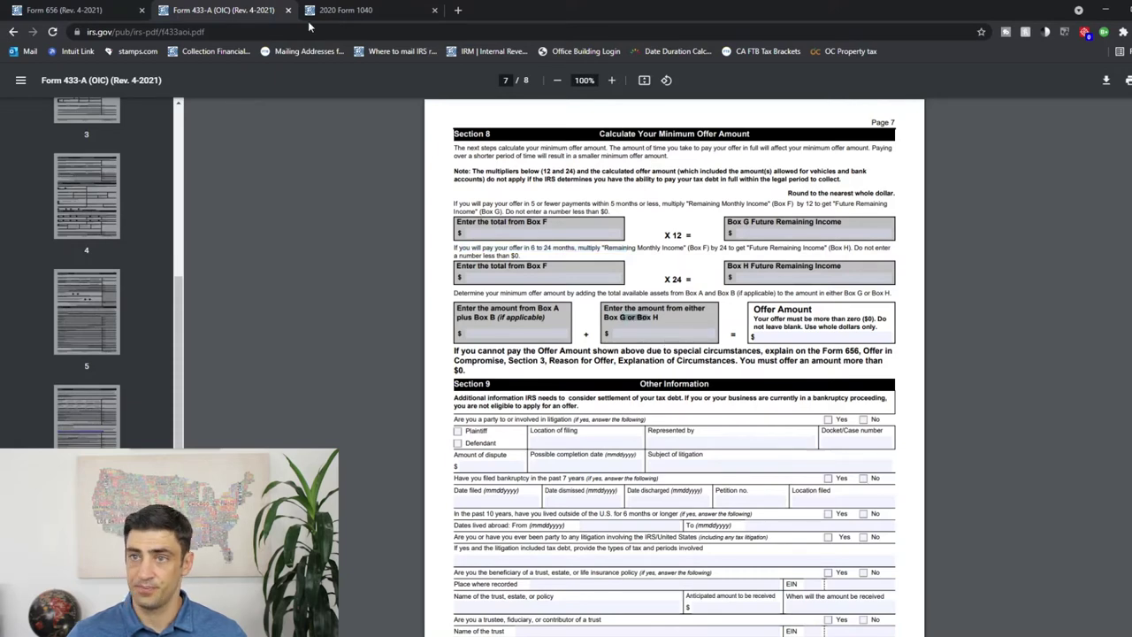
Return to Section 4 of Form 656 and highlight the Lump Sum Cash heading.
key("ctrl+shift+Tab")
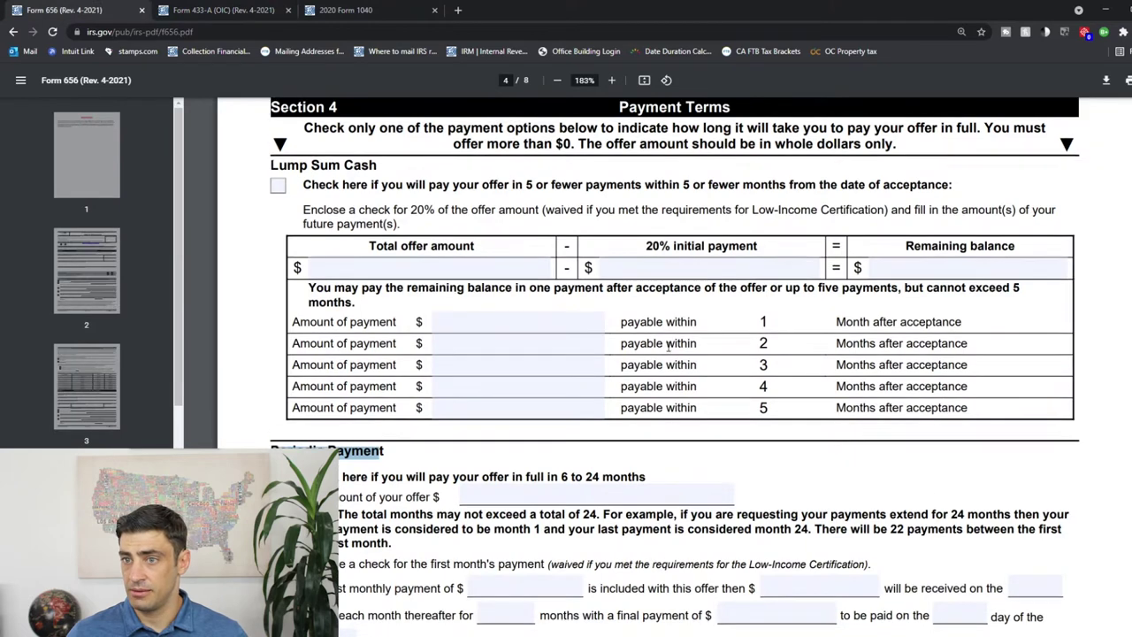
scroll(669, 347, "up", 1)
scroll(669, 347, "down", 1)
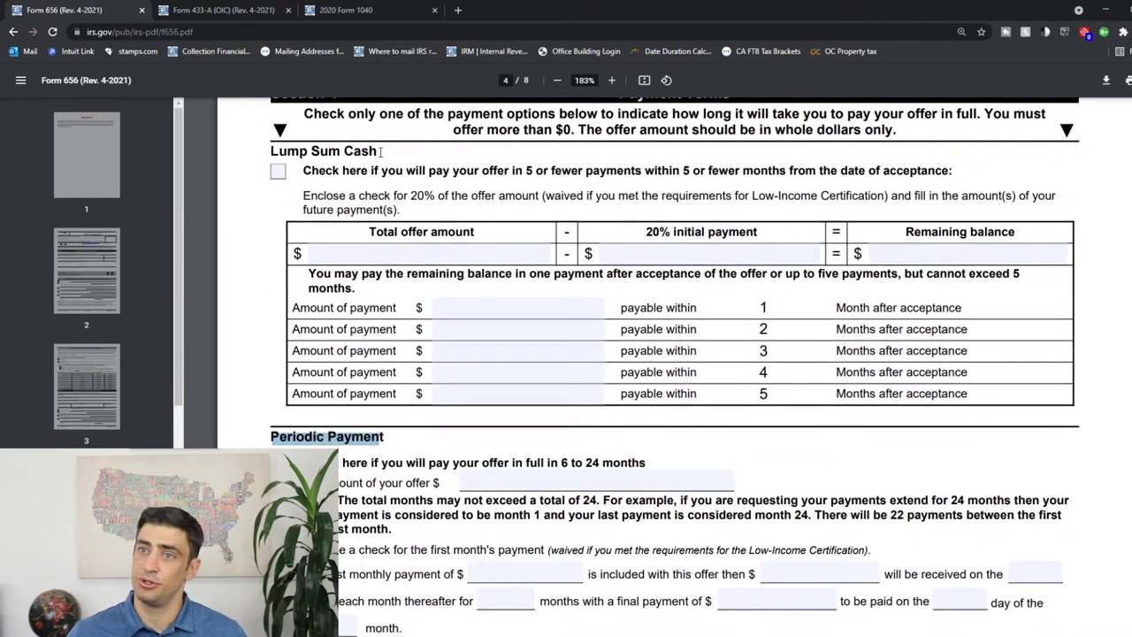
left_click_drag(378, 152, 271, 152)
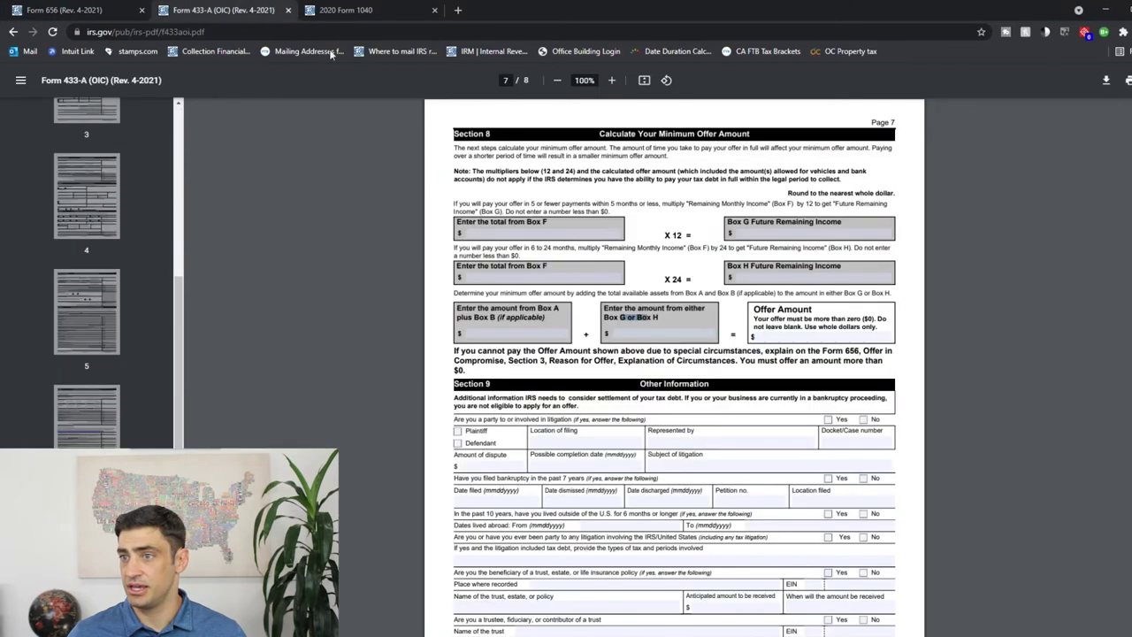
On Form 433-A (OIC), trace Box F Remaining Monthly Income into the Section 8 calculations and their x 12 and x 24 multipliers.
left_click(257, 10)
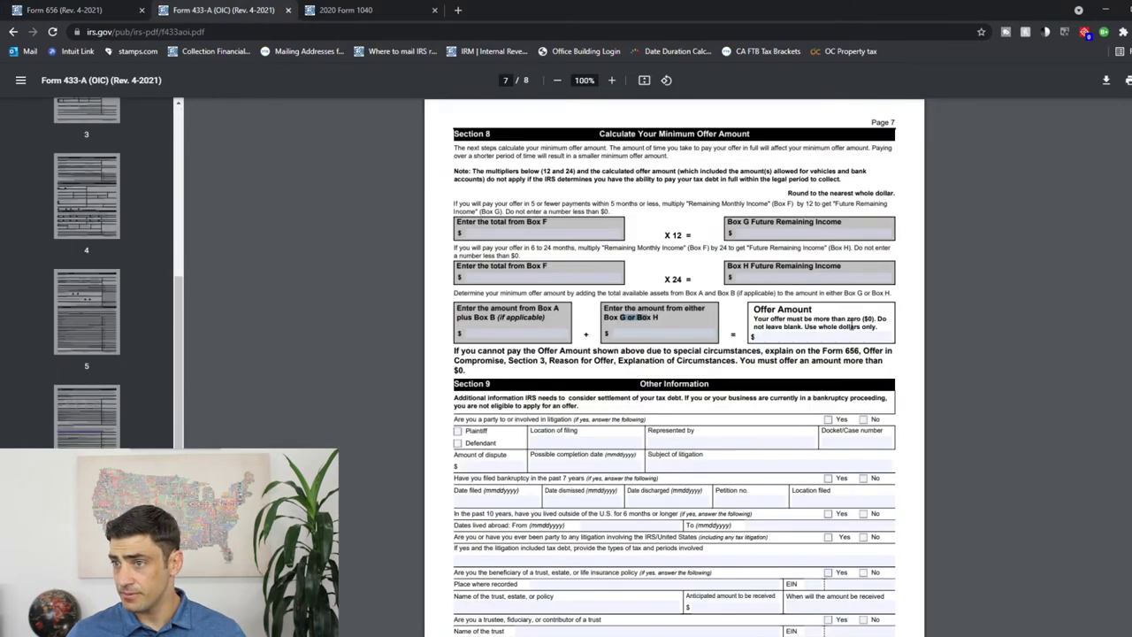
scroll(818, 239, "up", 2)
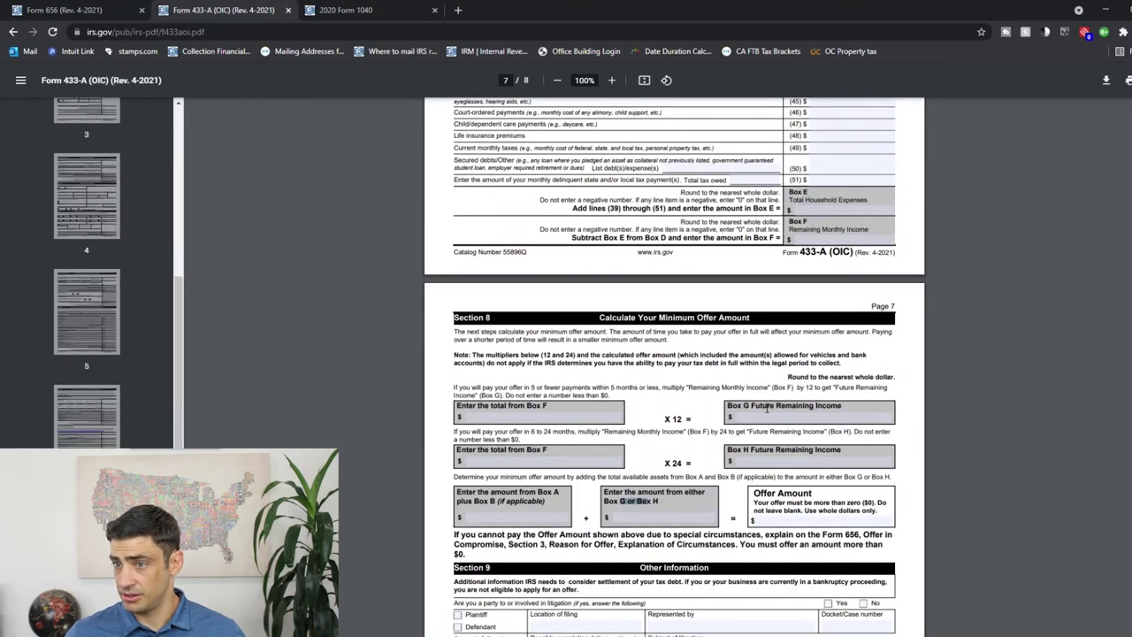
left_click_drag(548, 406, 500, 406)
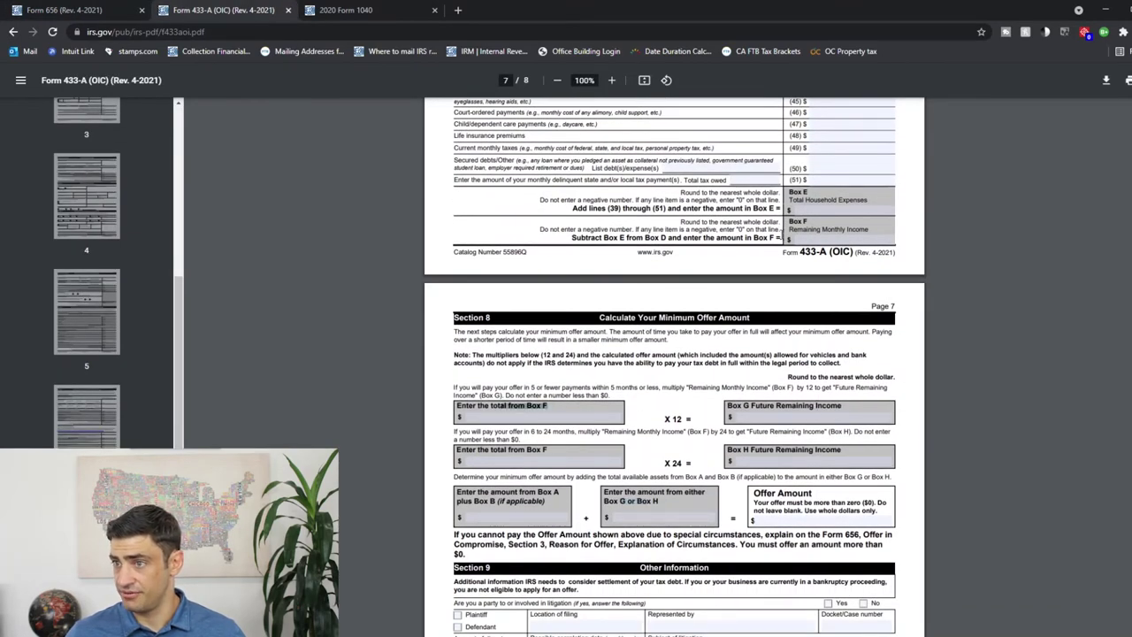
left_click_drag(855, 226, 790, 229)
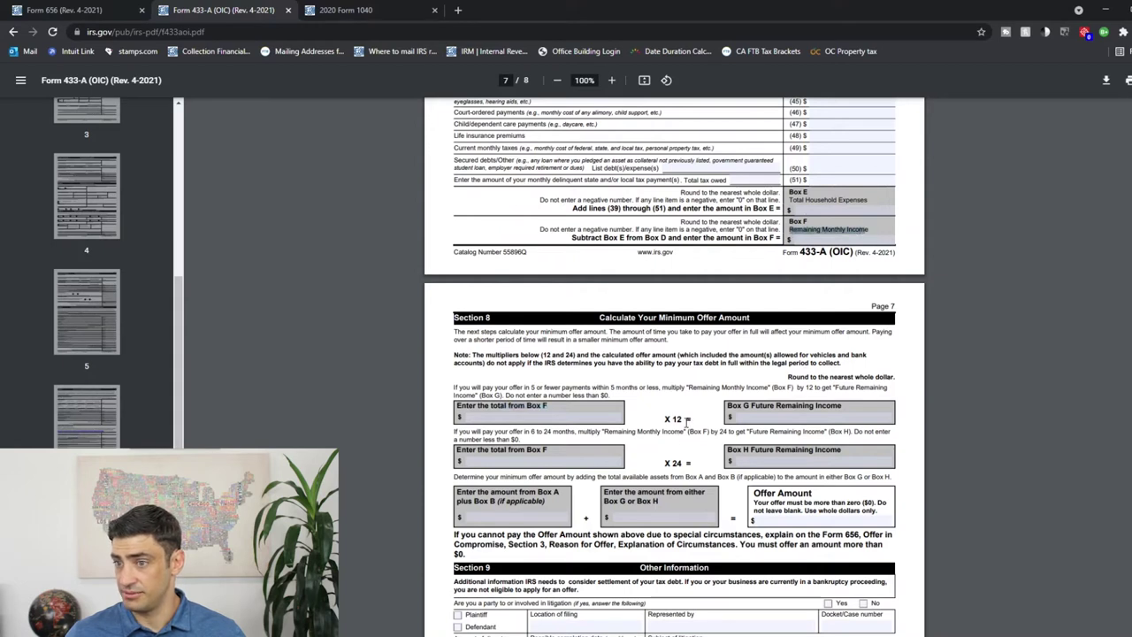
left_click_drag(687, 419, 664, 419)
left_click_drag(686, 463, 663, 464)
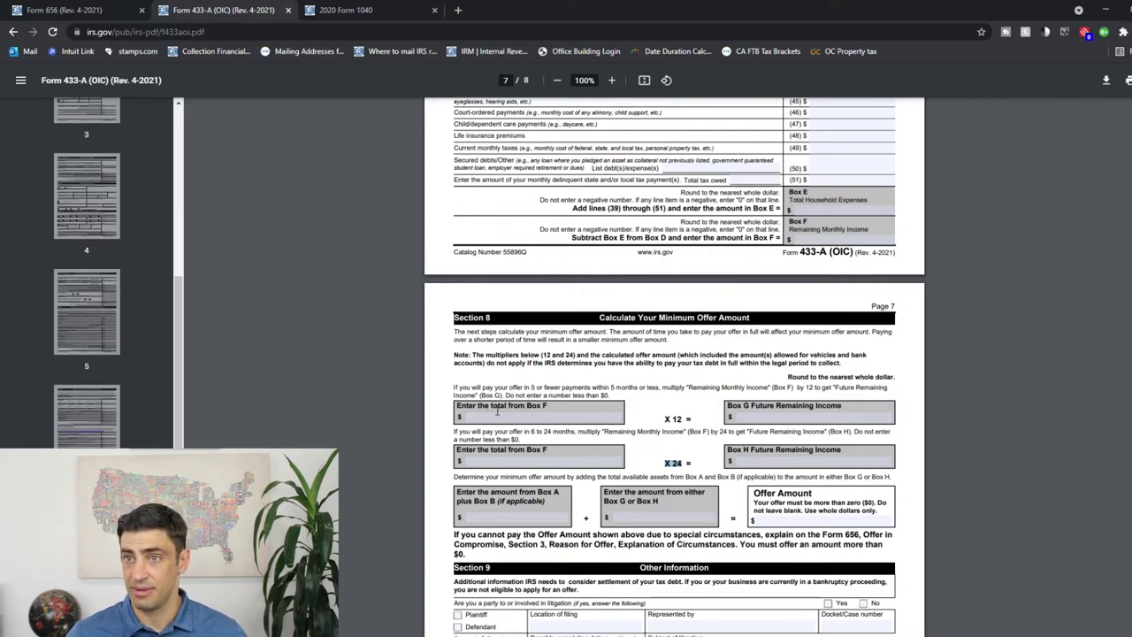
Return to Section 4 of Form 656 and highlight the Lump Sum Cash and Periodic Payment headings.
left_click(96, 7)
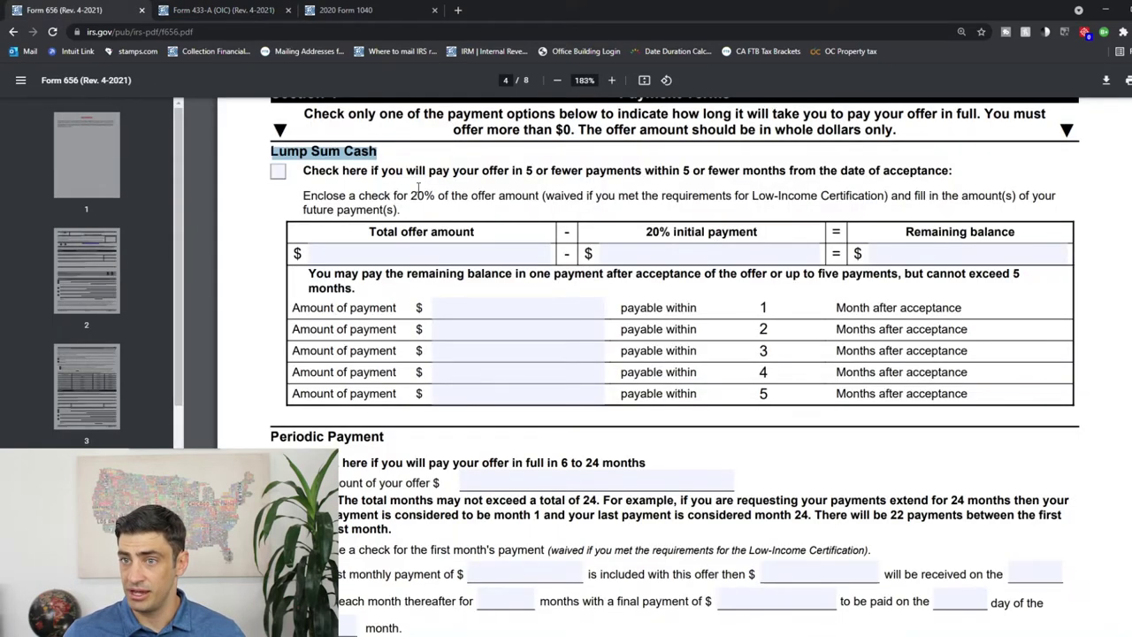
left_click_drag(382, 156, 257, 150)
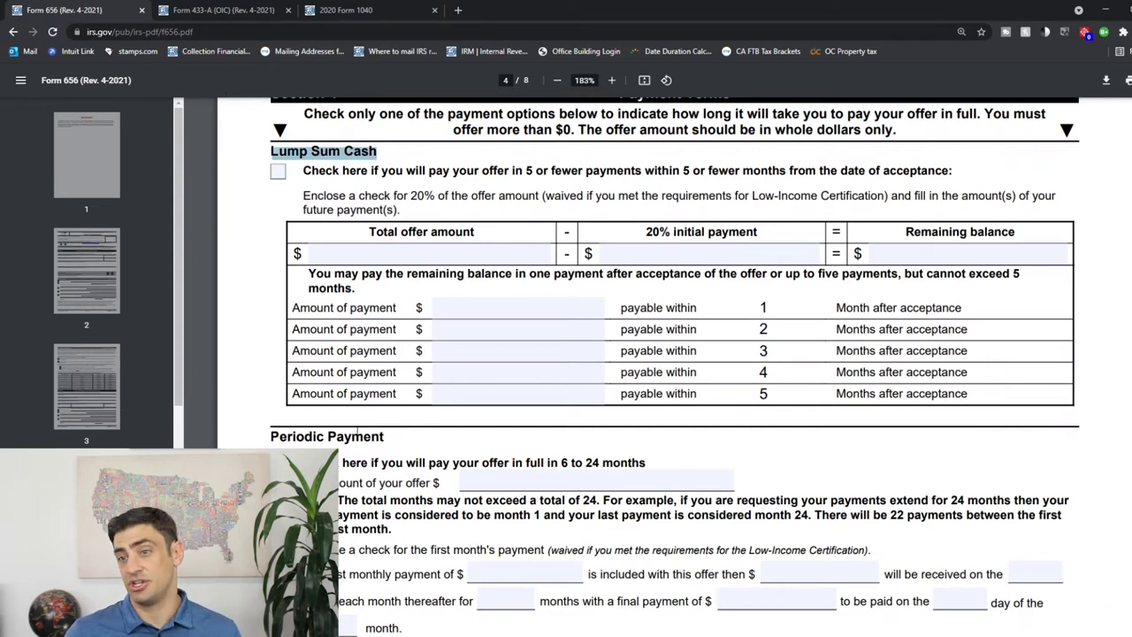
left_click_drag(388, 443, 271, 437)
left_click(374, 487)
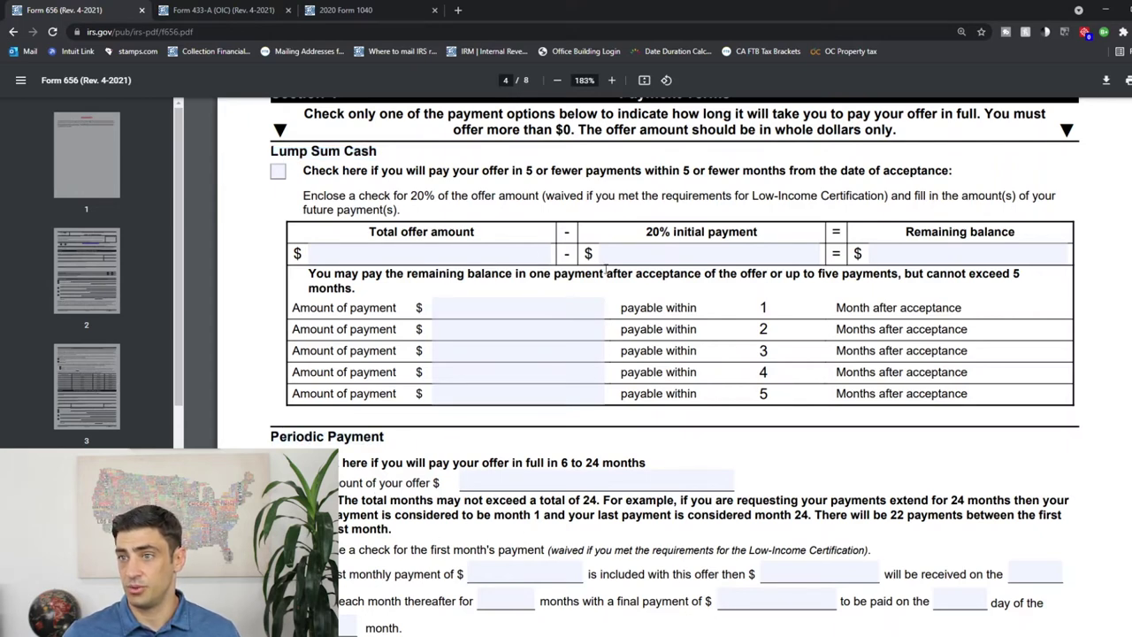
Mark the Lump Sum Cash option for 5 or fewer payments, and trace Total offer amount to Section 8 of Form 433-A (OIC).
scroll(346, 311, "up", 1)
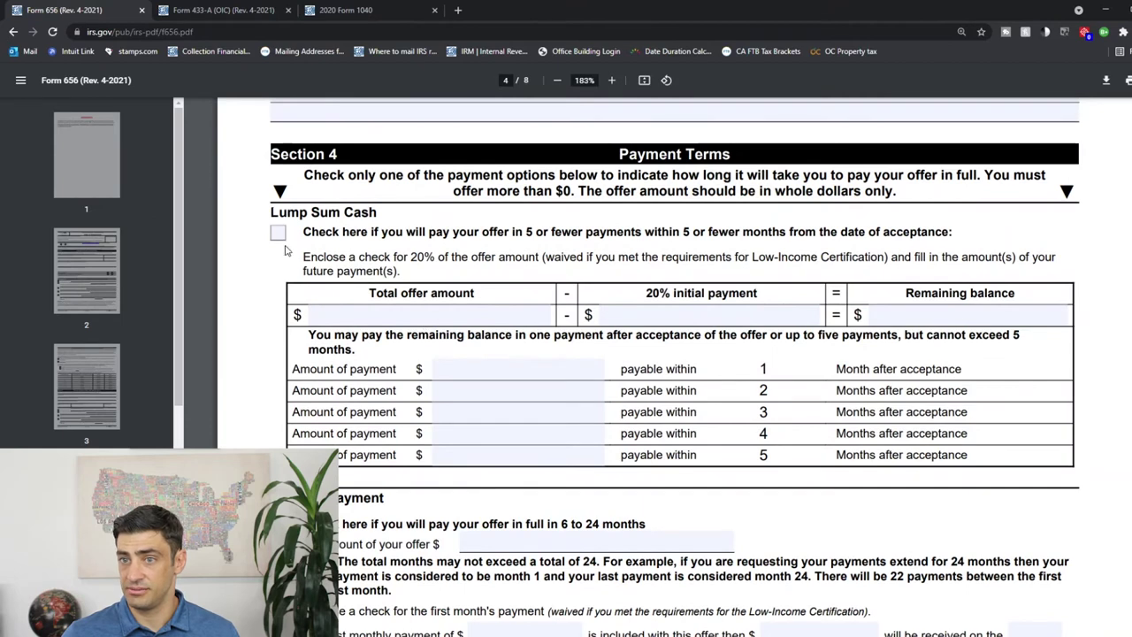
left_click(278, 232)
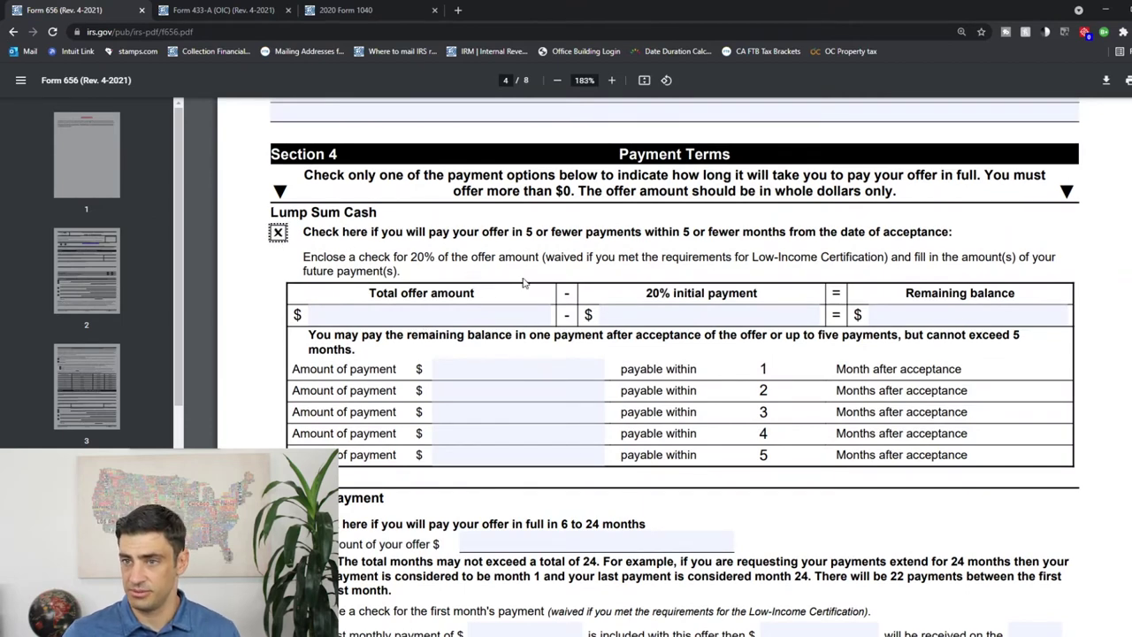
left_click_drag(368, 293, 499, 293)
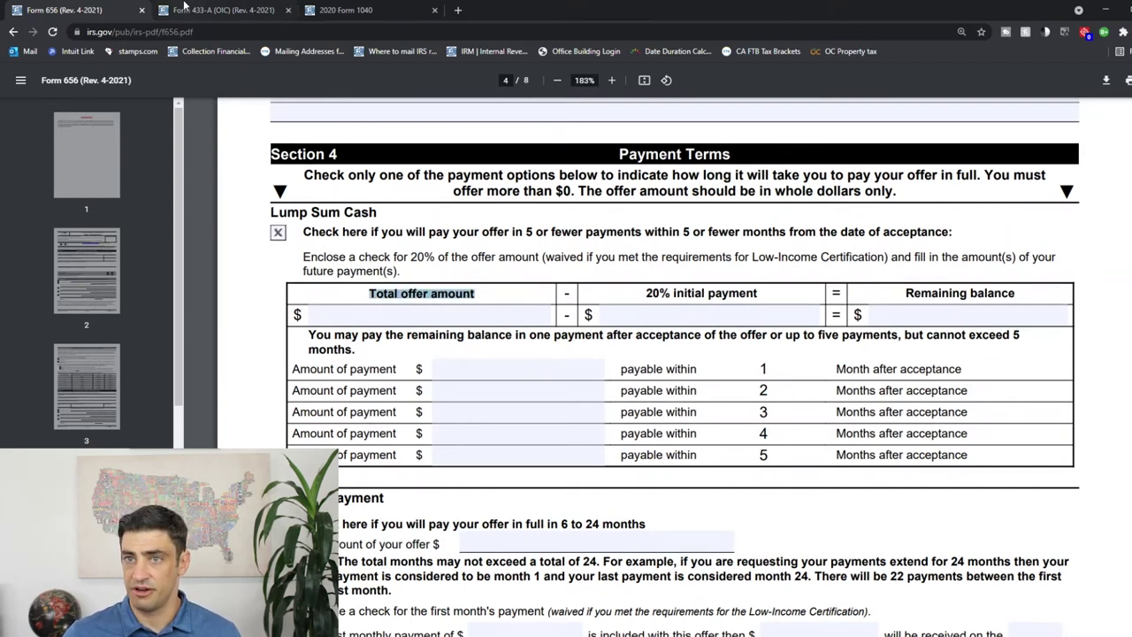
left_click(184, 7)
scroll(748, 495, "down", 3)
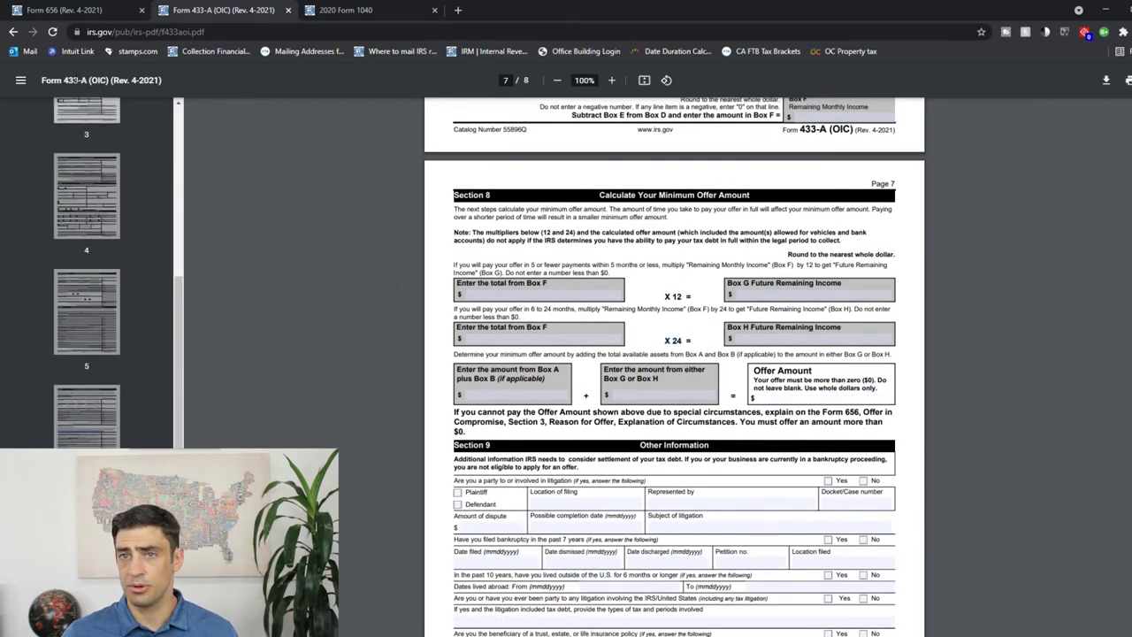
left_click(97, 10)
On Form 656, fill the Lump Sum Cash row with a total offer of 1000, 20% initial payment of 200 and remaining balance of 800.
left_click(440, 312)
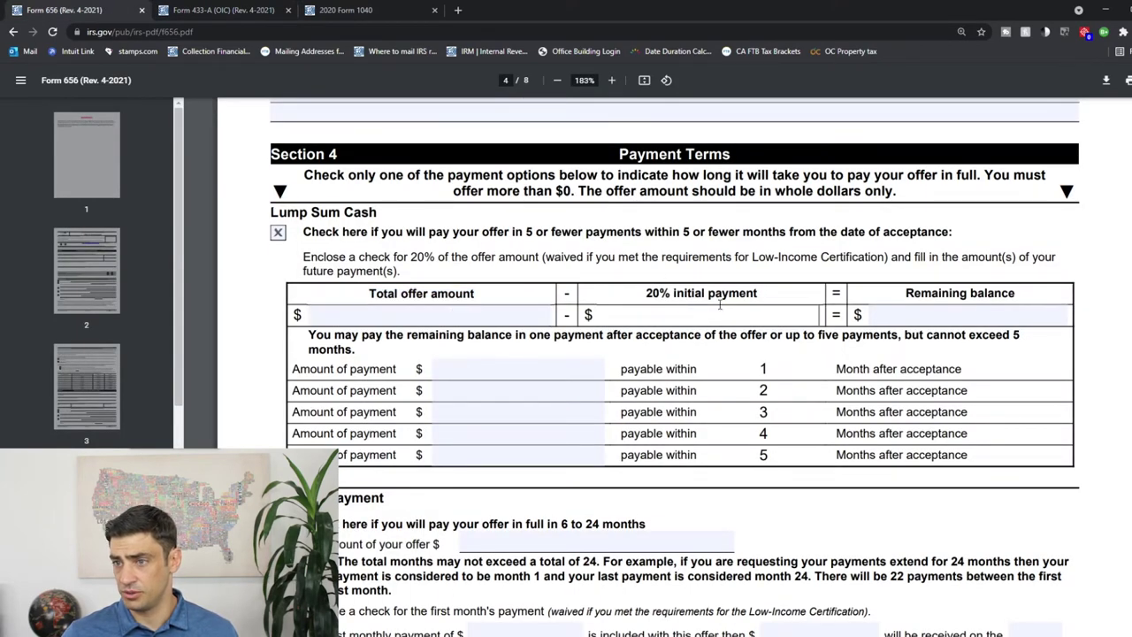
left_click(911, 311)
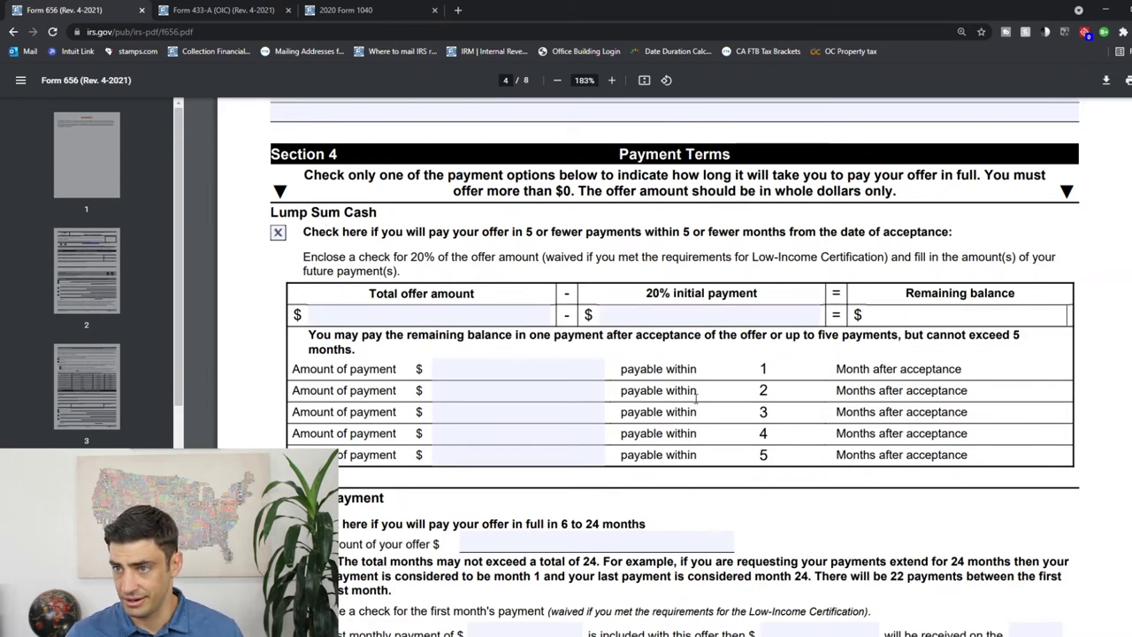
left_click(442, 315)
type("100")
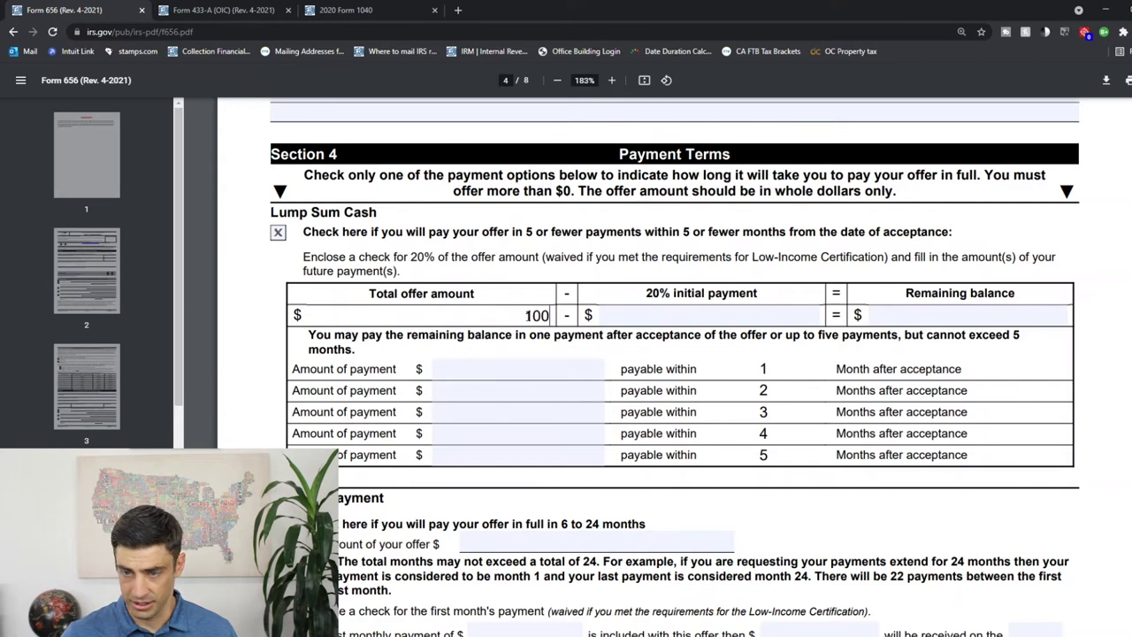
type("0")
key("Tab")
type("200")
key("Tab")
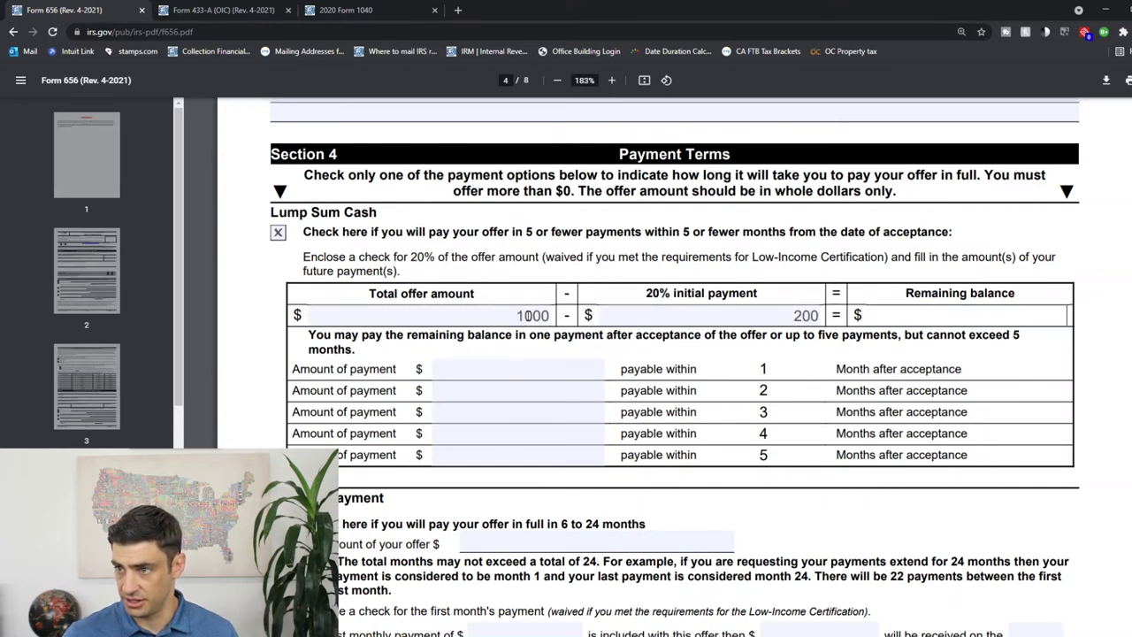
type("800")
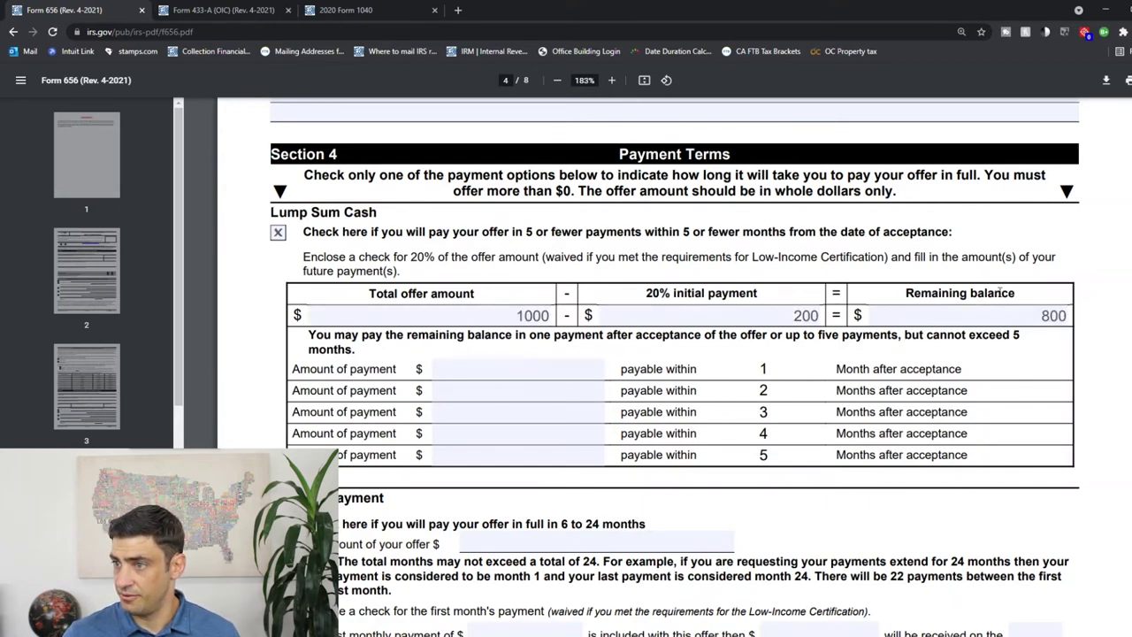
Highlight the rule on paying the remaining balance, the balance amount and the 5-month payment row.
left_click_drag(355, 350, 308, 336)
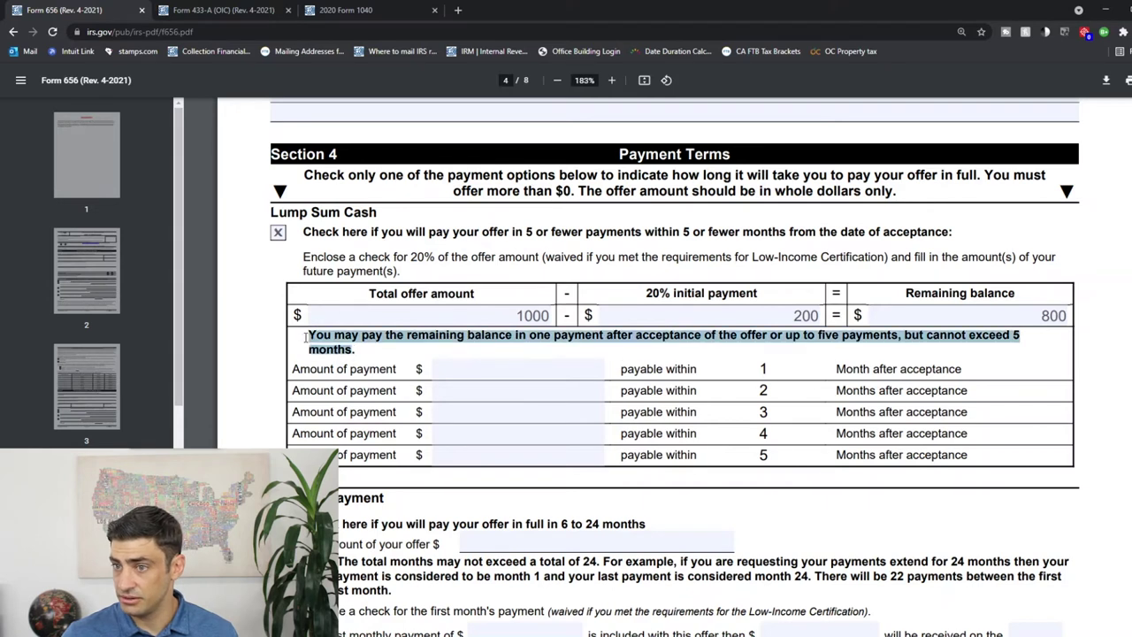
left_click(1079, 322)
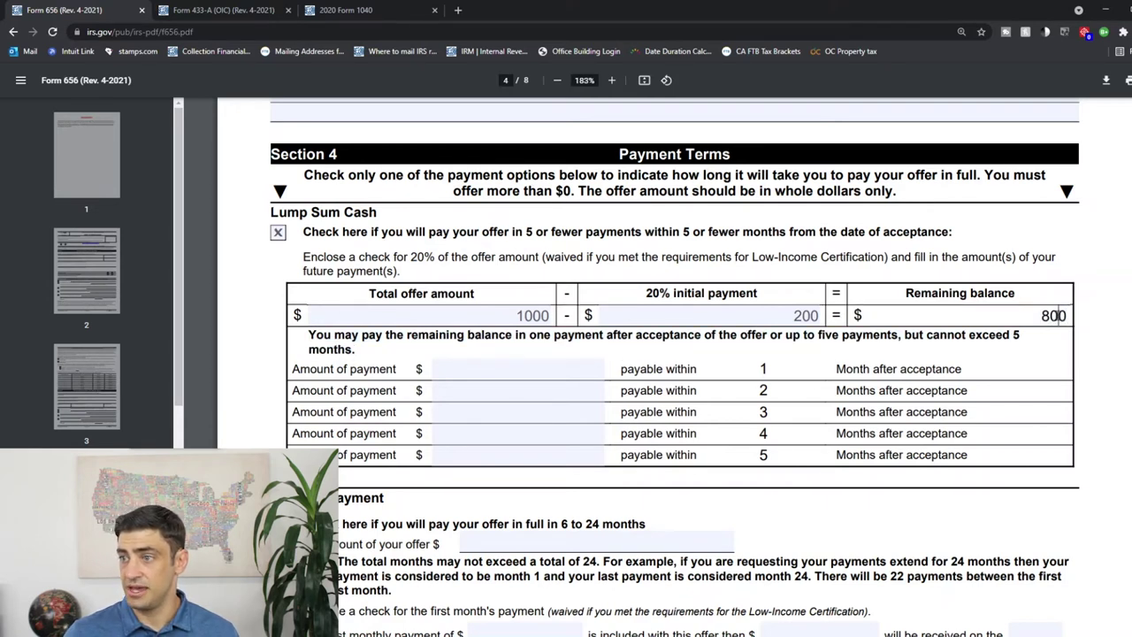
left_click_drag(1041, 317, 1071, 316)
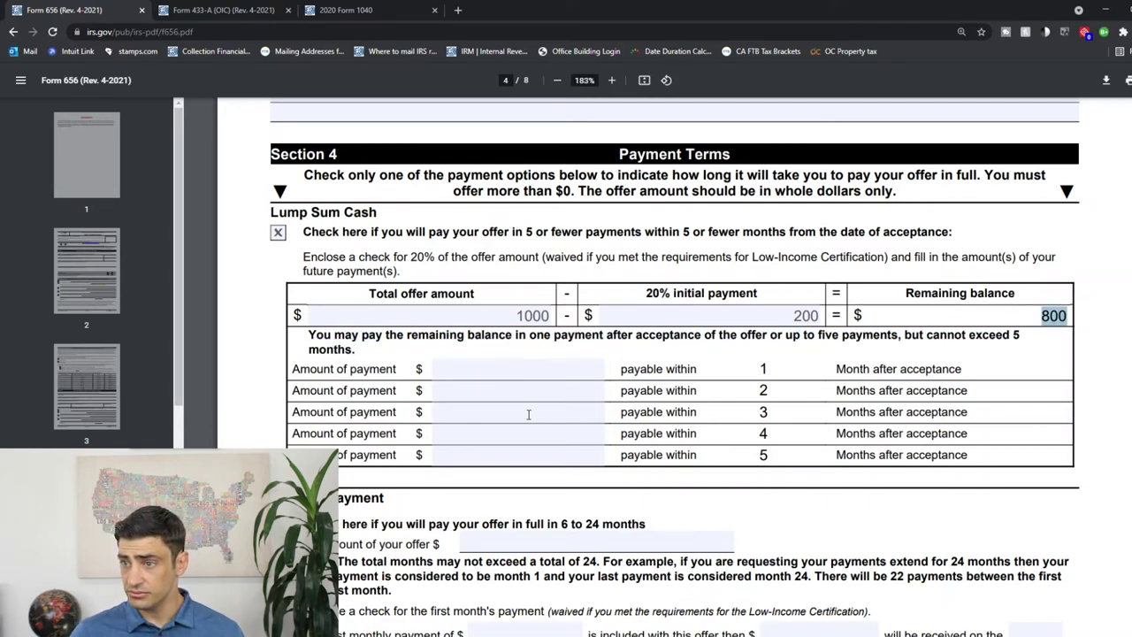
left_click_drag(621, 456, 697, 456)
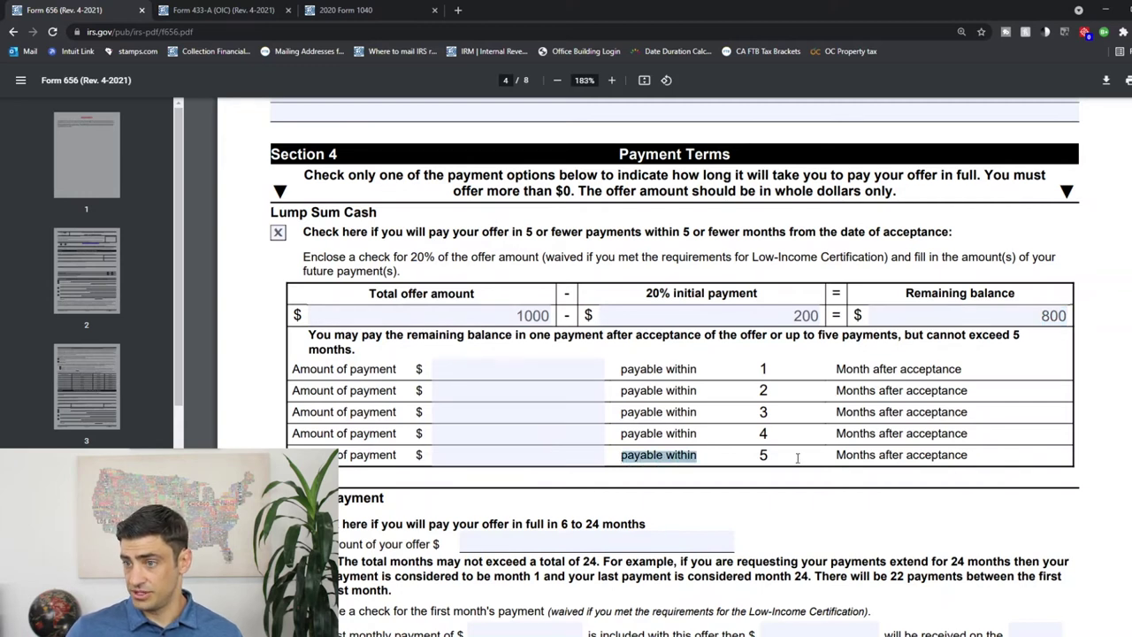
left_click(772, 460)
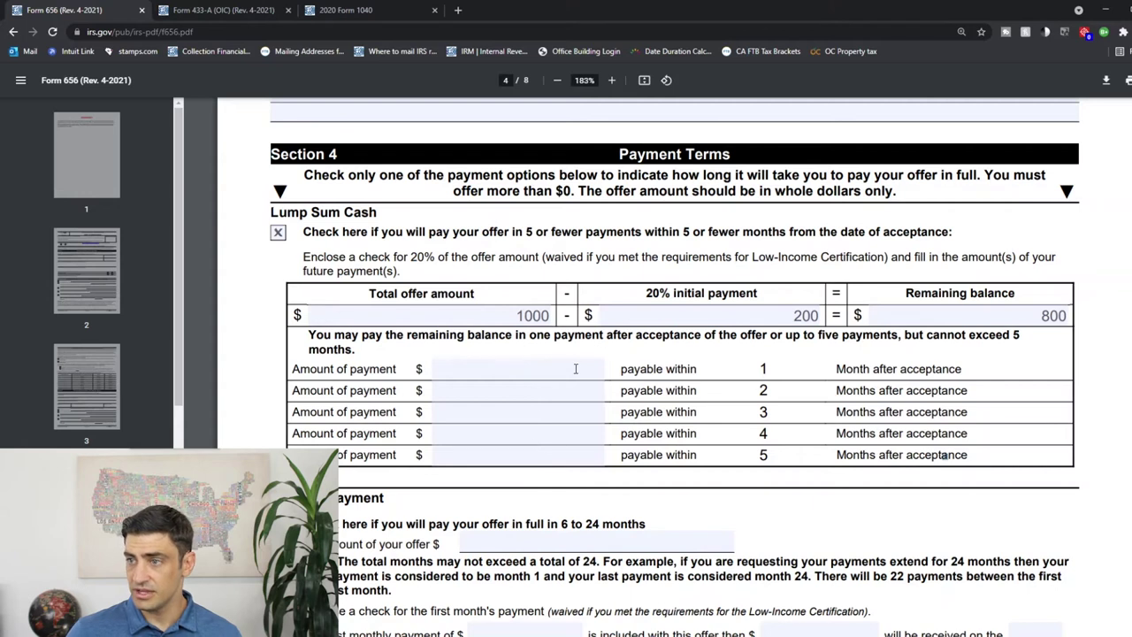
Enter a payment amount of 800 payable within 5 months after acceptance, and highlight that row's "Months after acceptance" wording.
left_click(581, 454)
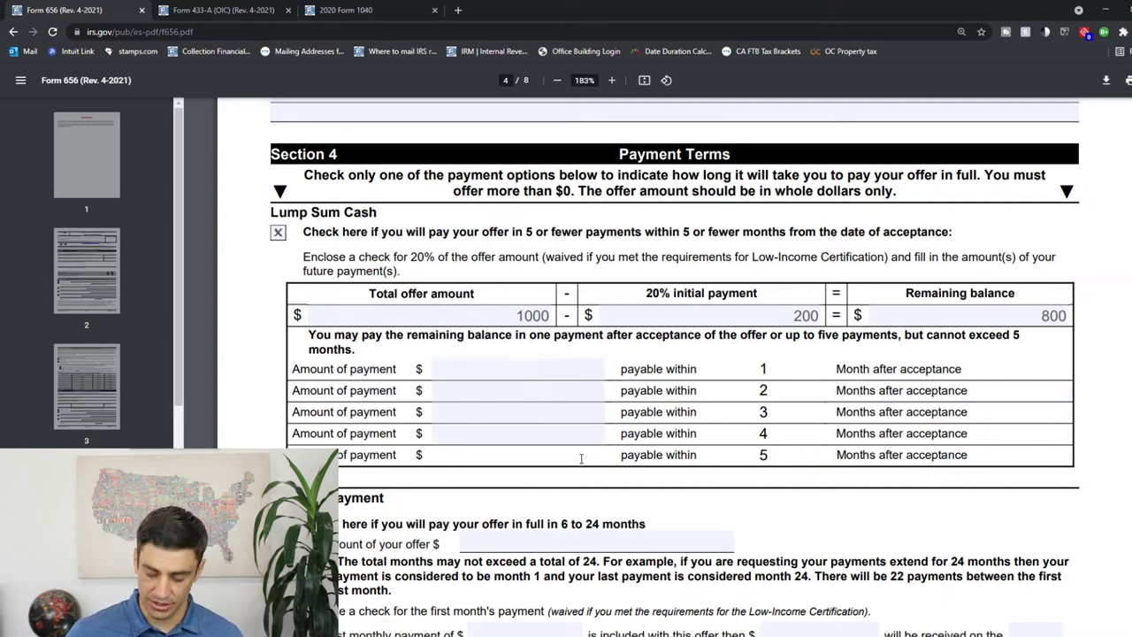
type("800")
key("Tab")
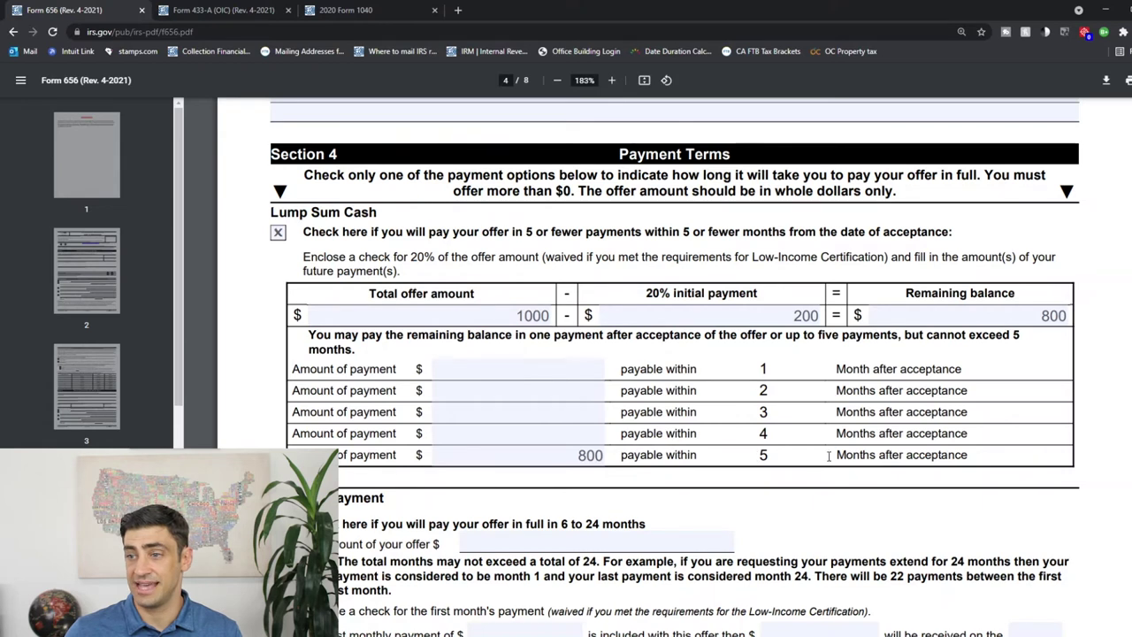
left_click_drag(829, 455, 971, 456)
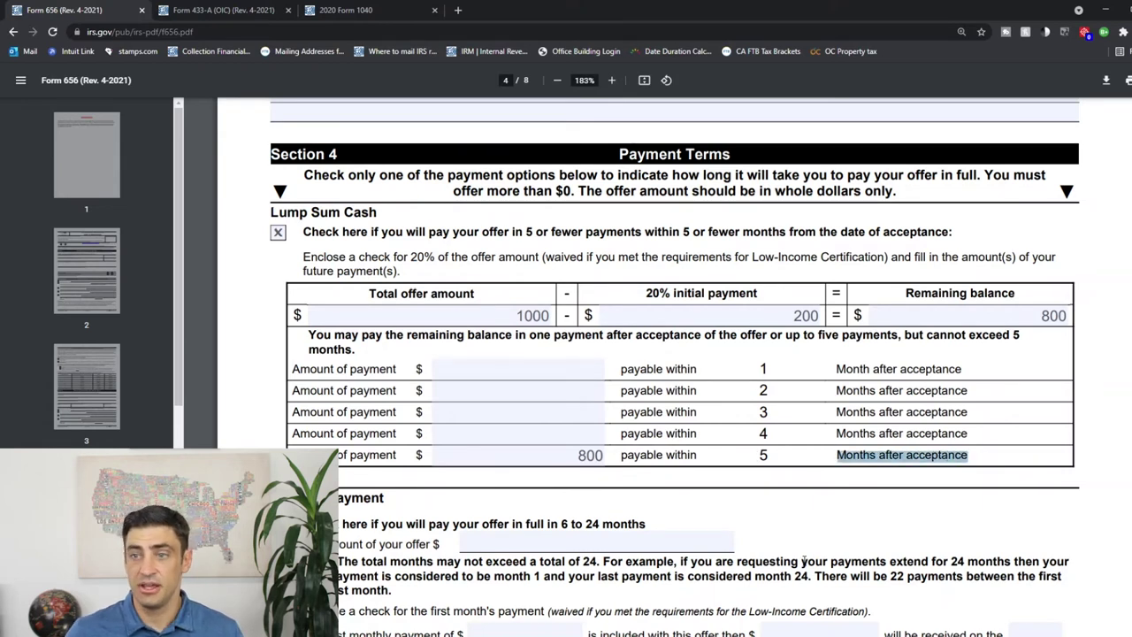
left_click(807, 517)
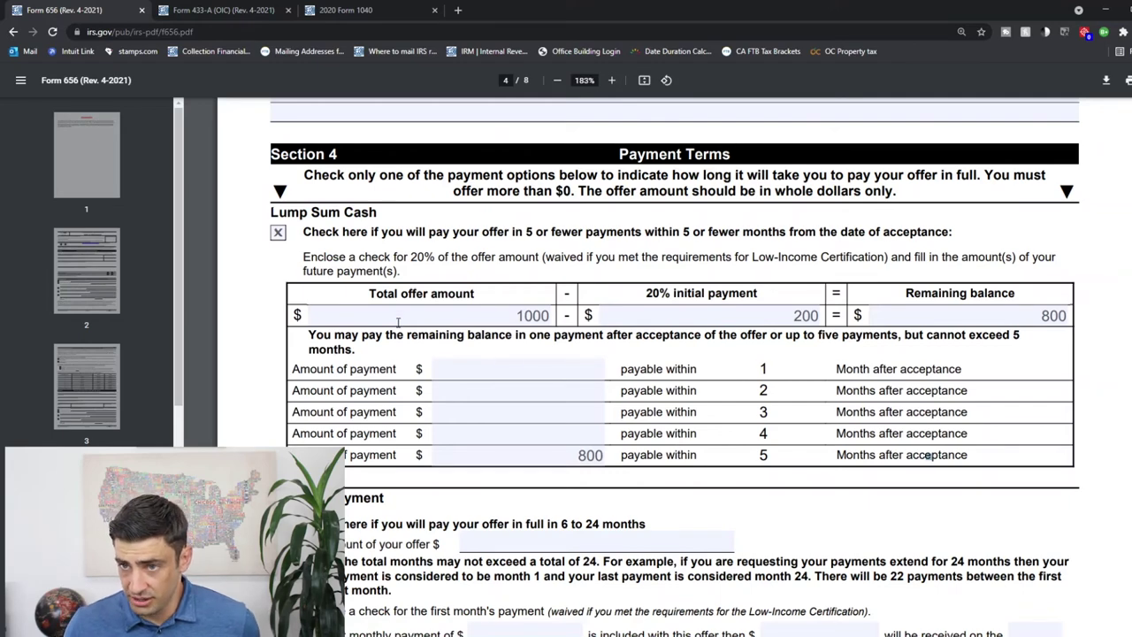
Highlight the Periodic Payment heading and compare that option with the Lump Sum Cash terms.
scroll(389, 235, "down", 1)
scroll(389, 234, "down", 3)
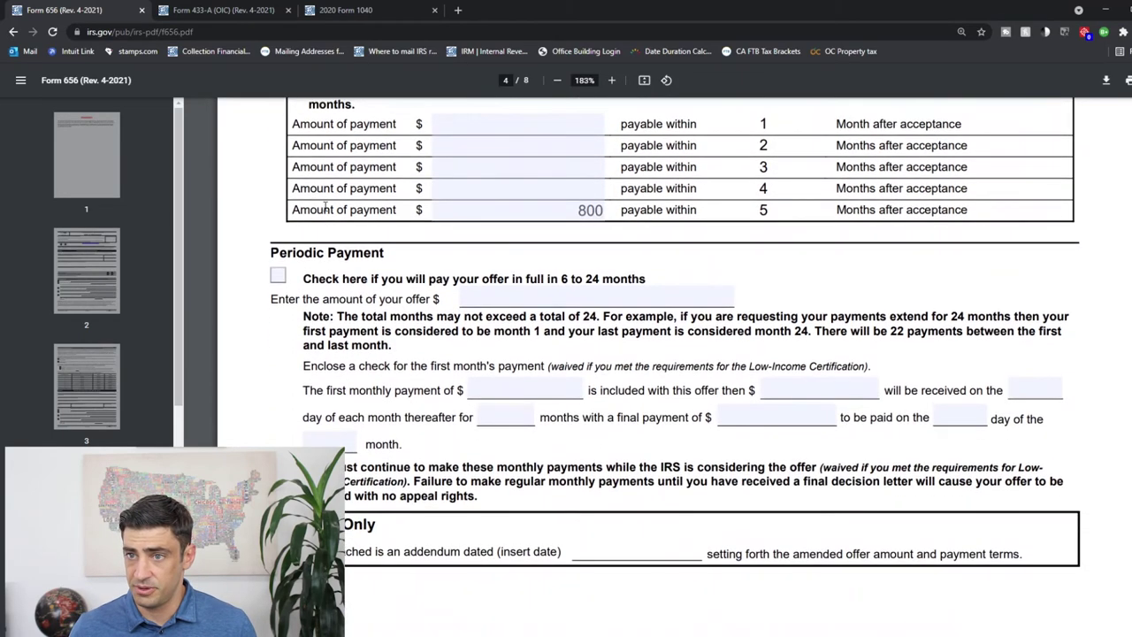
scroll(384, 153, "down", 2)
left_click_drag(385, 132, 280, 131)
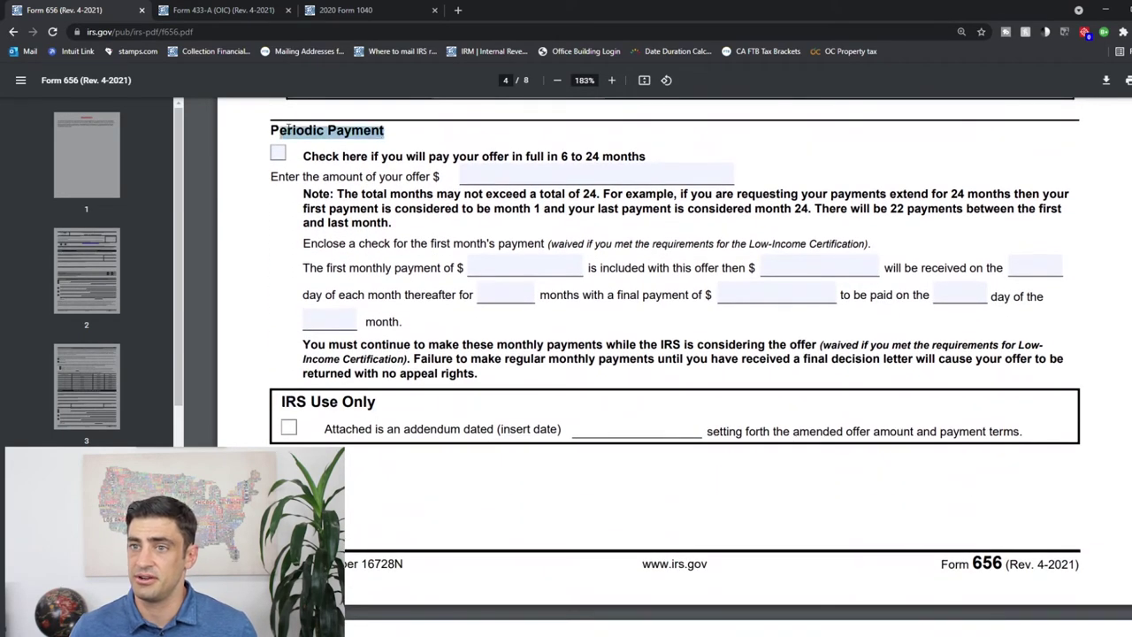
scroll(397, 273, "up", 3)
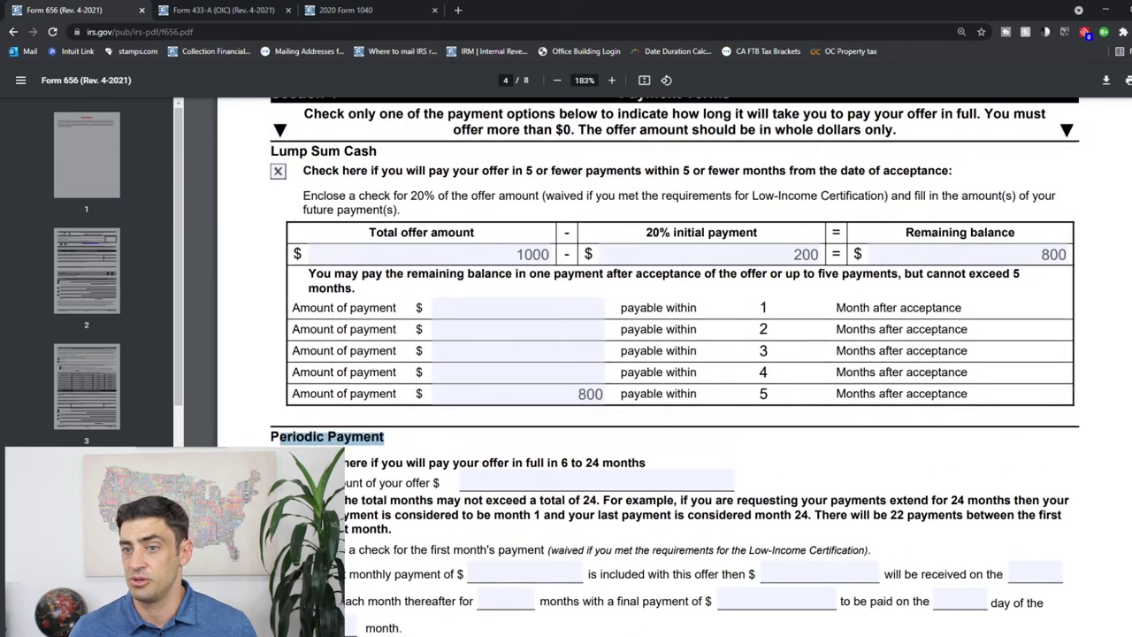
left_click(337, 443)
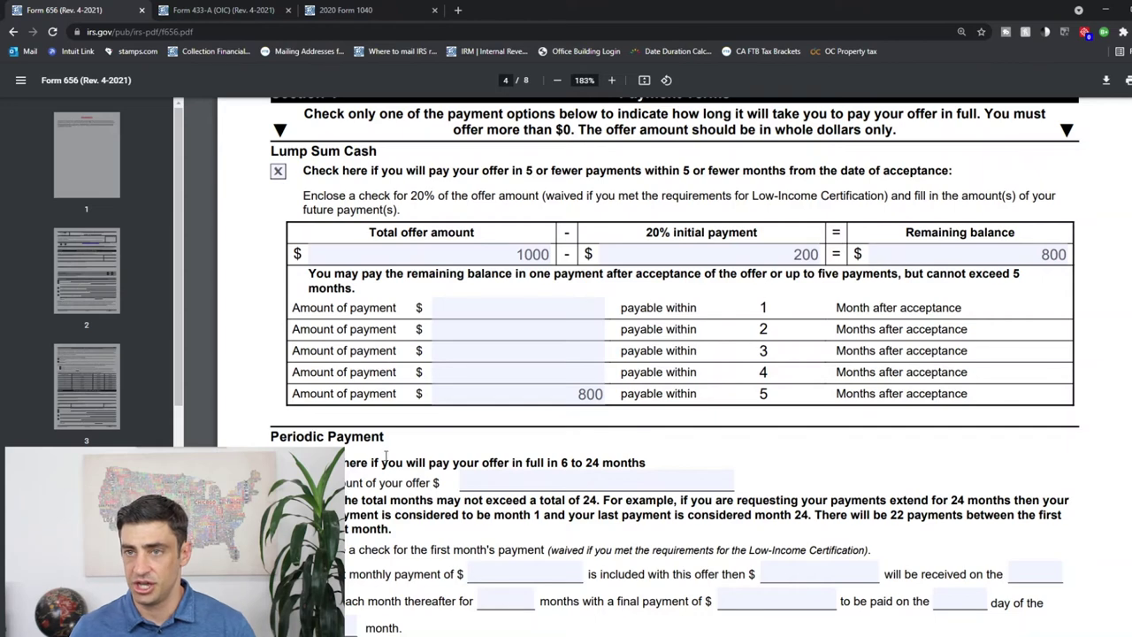
On Form 433-A (OIC), highlight the x 24 and x 12 multipliers in the Section 8 calculations.
left_click(233, 10)
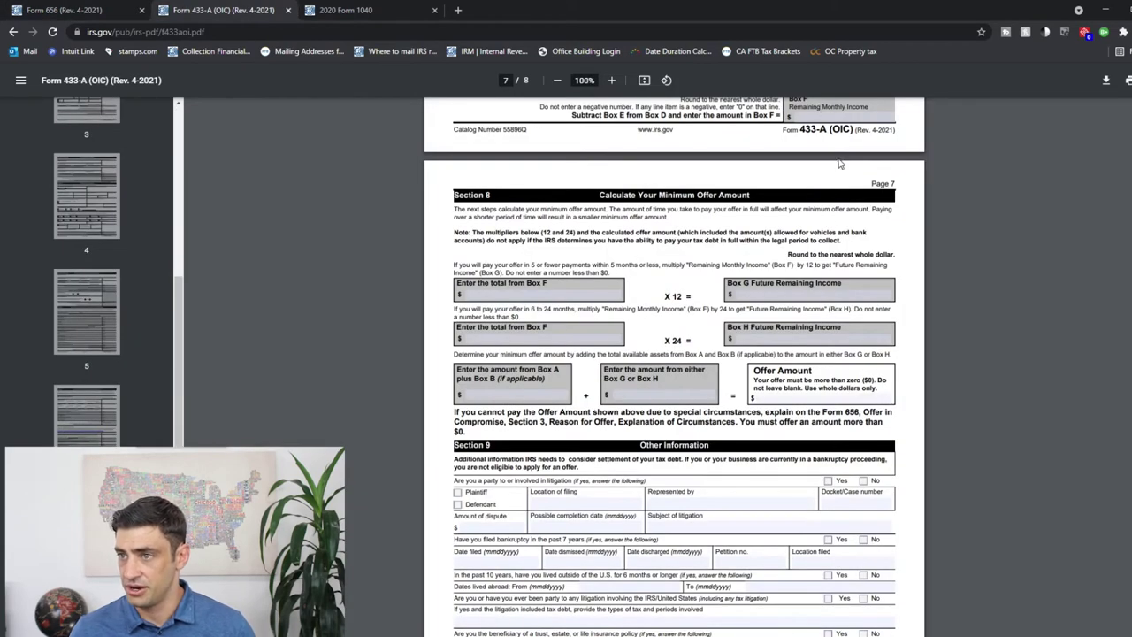
left_click_drag(663, 342, 710, 343)
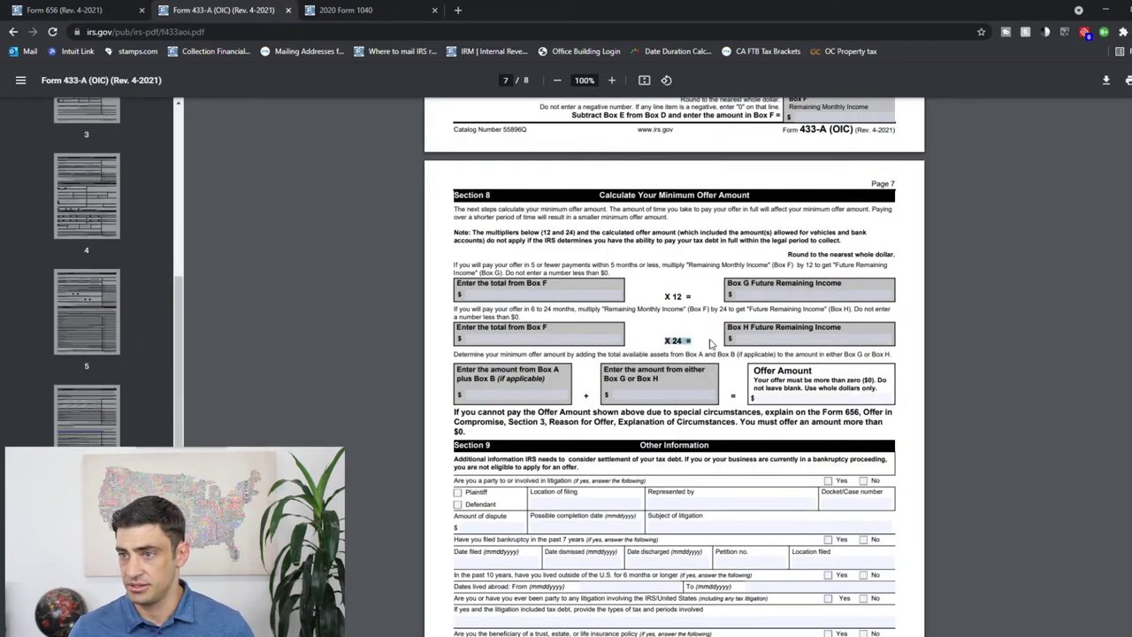
left_click_drag(665, 296, 710, 303)
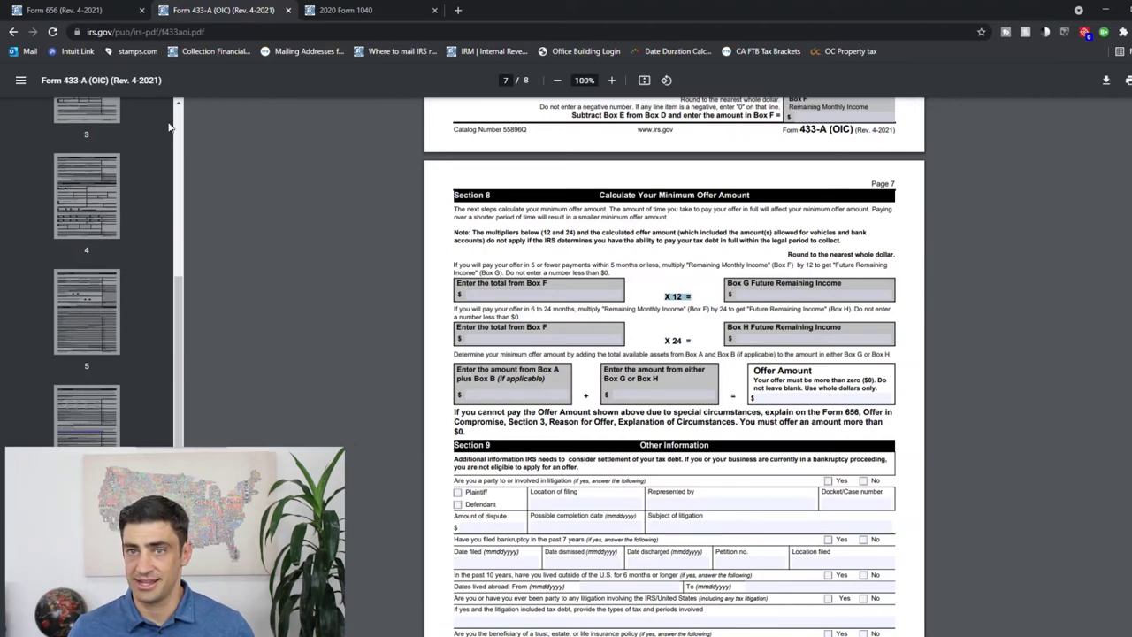
On Form 656, mark the Periodic Payment option for paying the offer in 6 to 24 months and move to its offer amount.
left_click(102, 10)
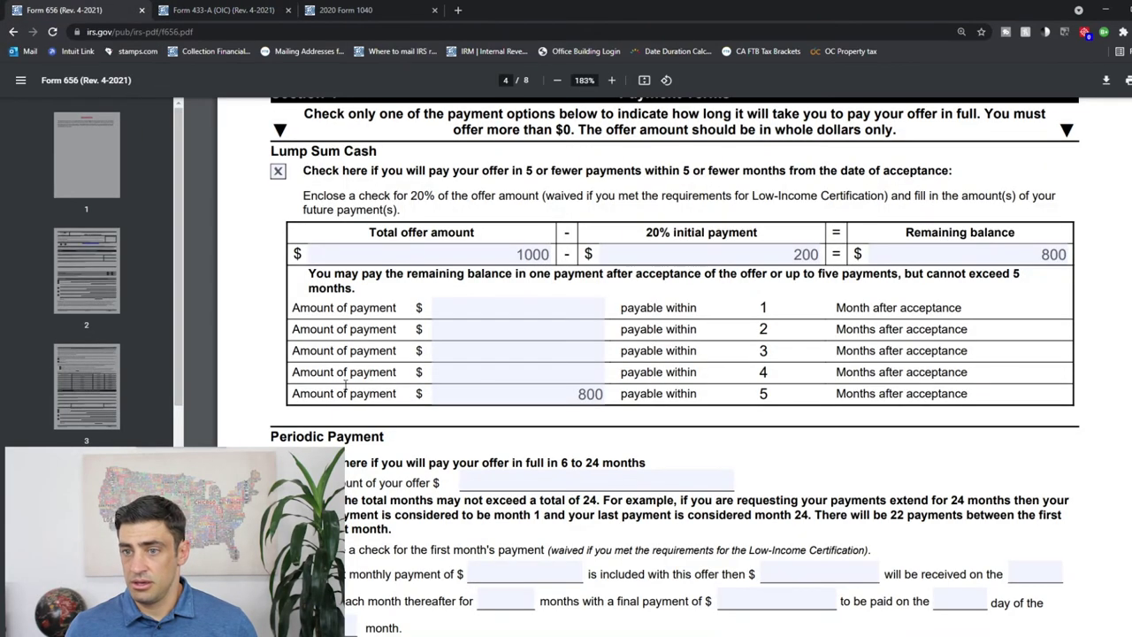
scroll(432, 361, "down", 5)
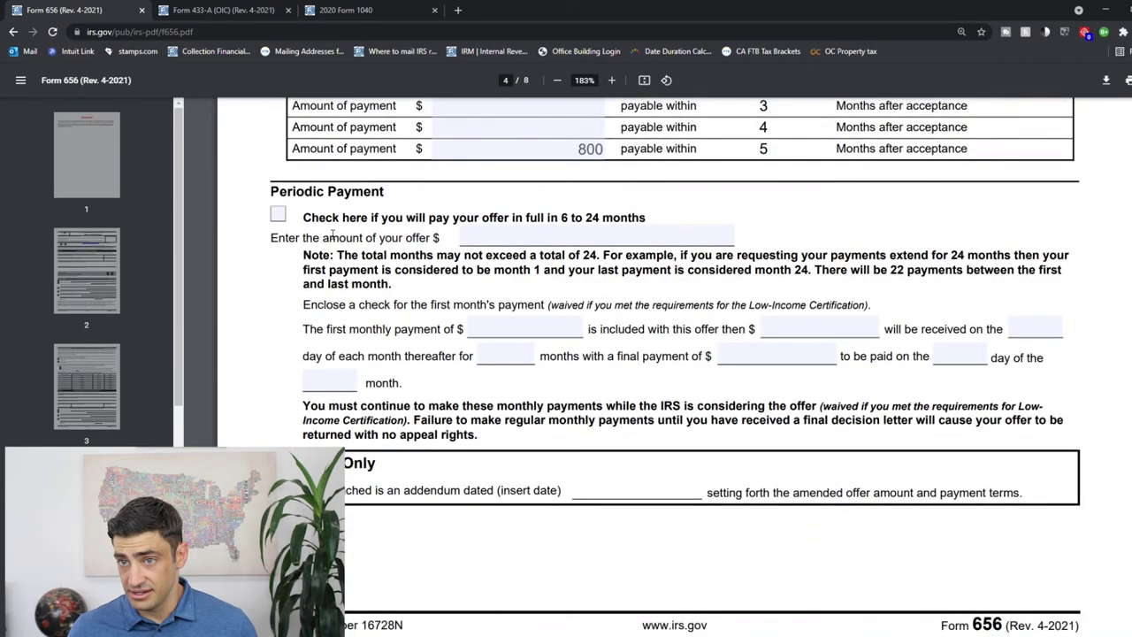
left_click(278, 215)
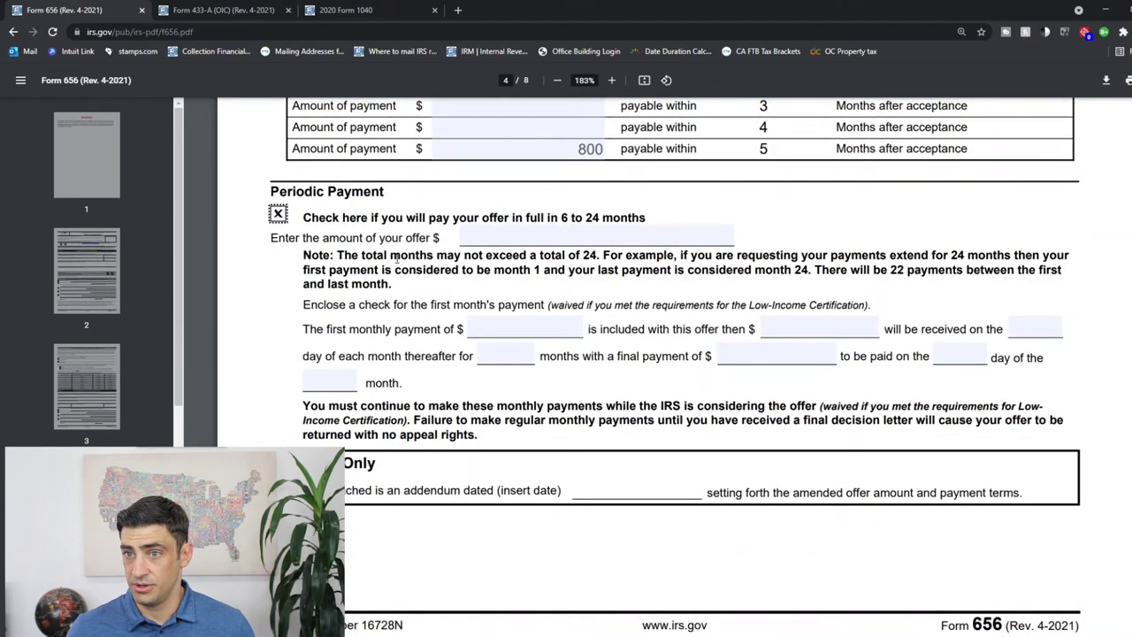
key("Tab")
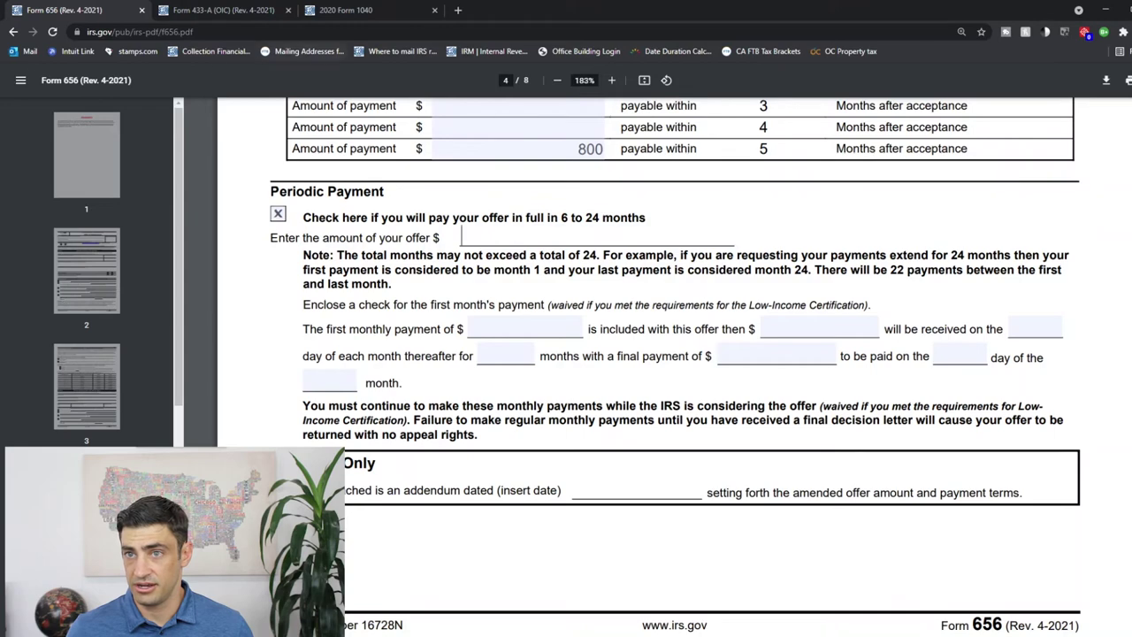
Recheck the multipliers on Form 433-A (OIC), then enter 1000 as the Periodic Payment offer amount on Form 656.
left_click(228, 12)
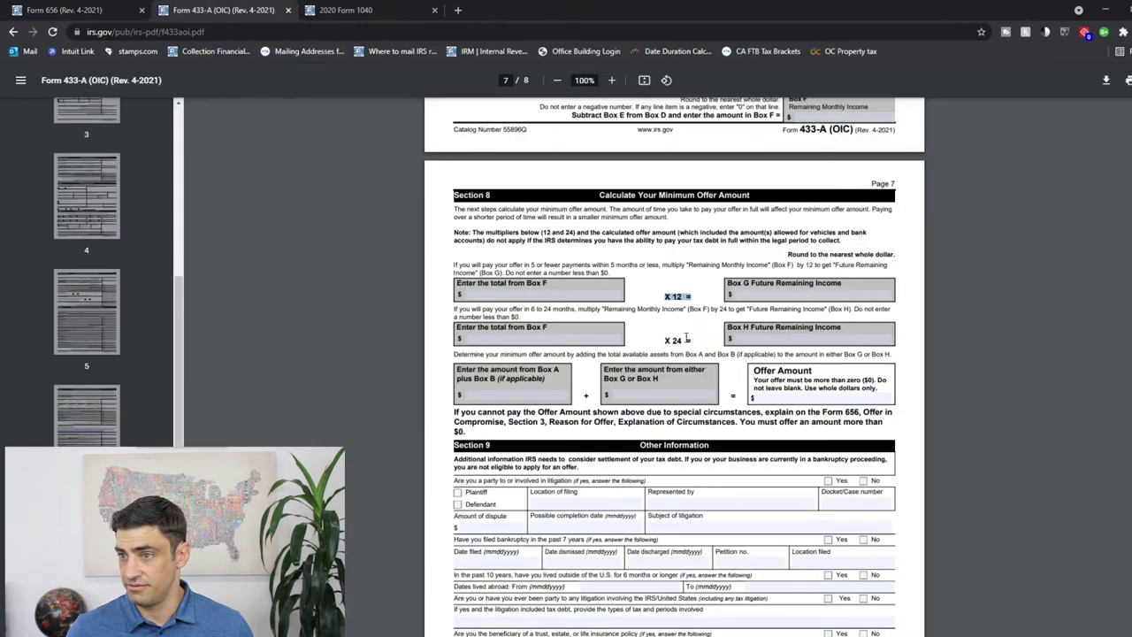
left_click(75, 9)
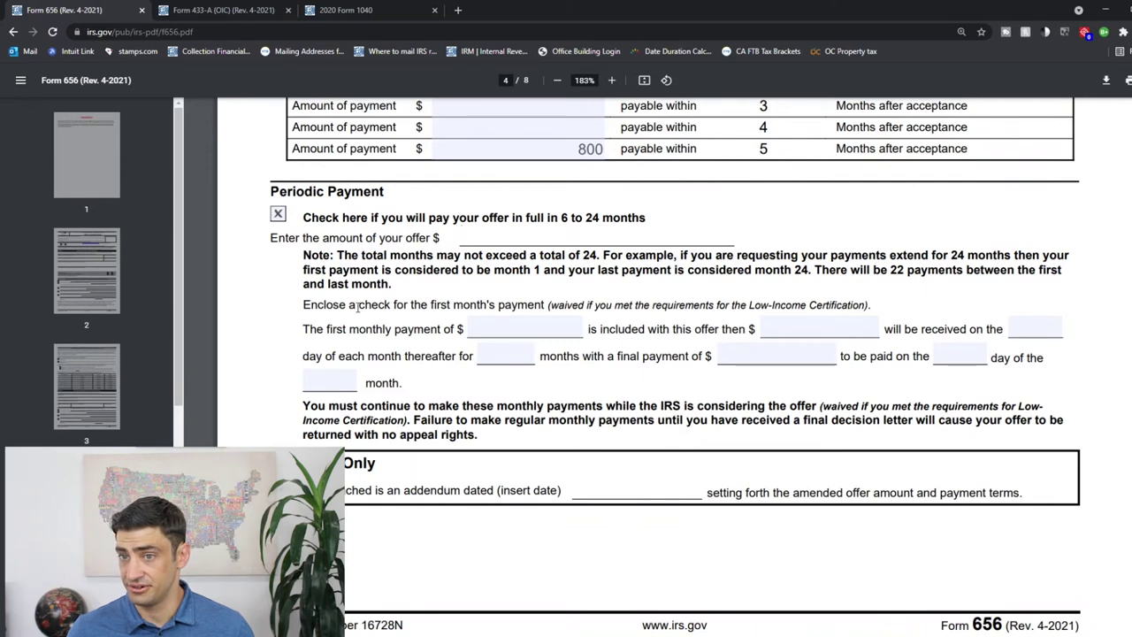
left_click(526, 331)
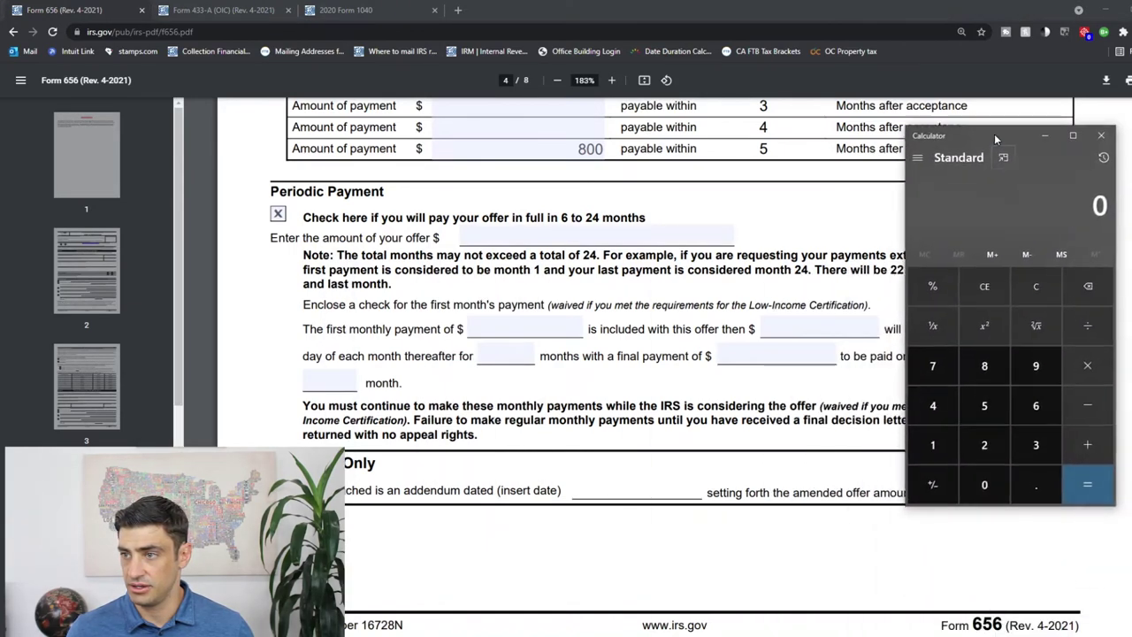
left_click(500, 239)
type("1000")
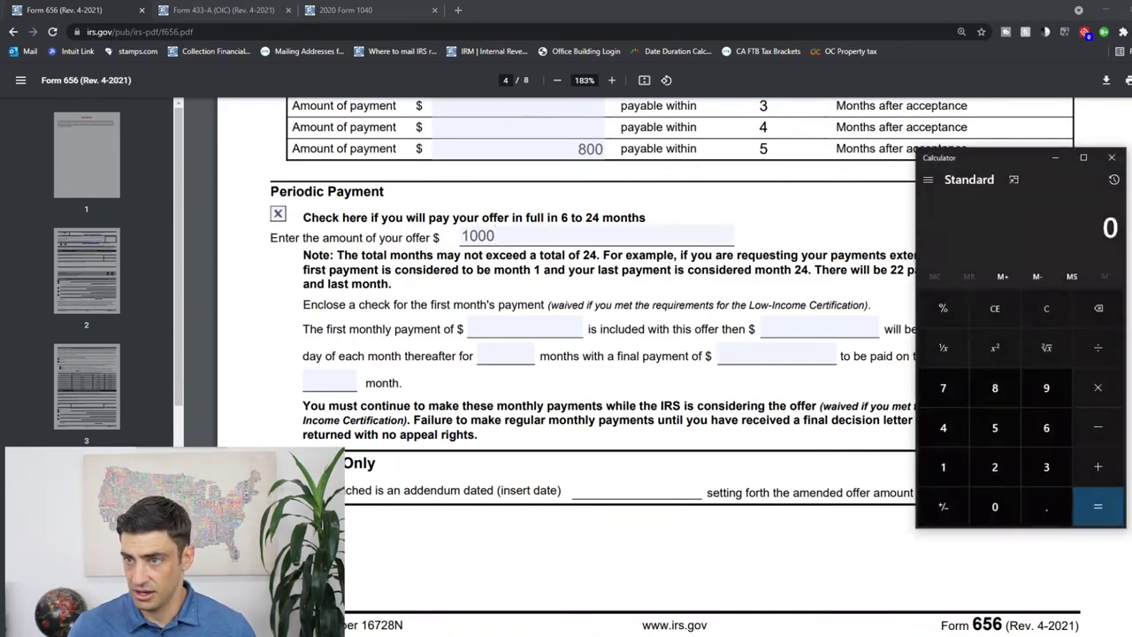
Calculate the monthly payment in Calculator by dividing 1000 by 24.
key("alt+Tab")
type("24")
key("Escape")
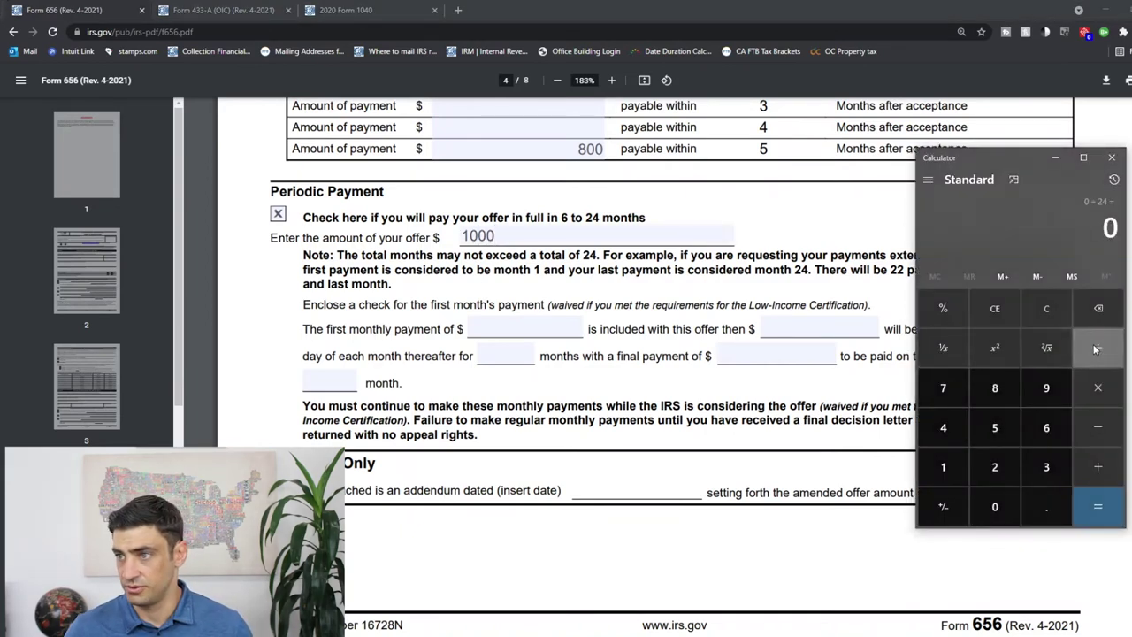
type("1000/24")
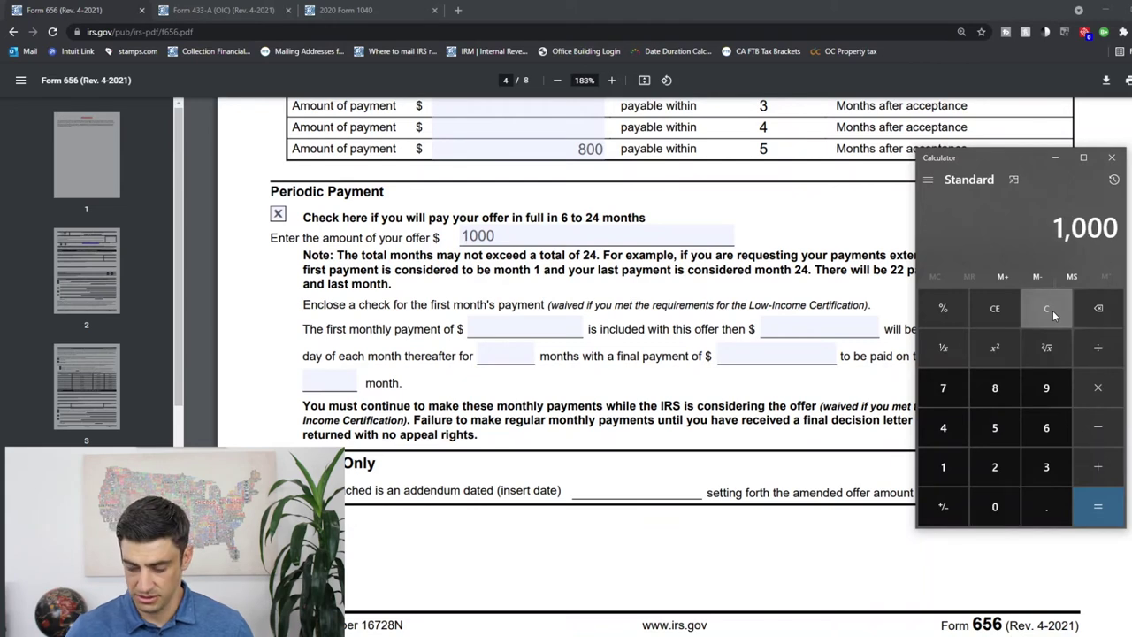
key("Return")
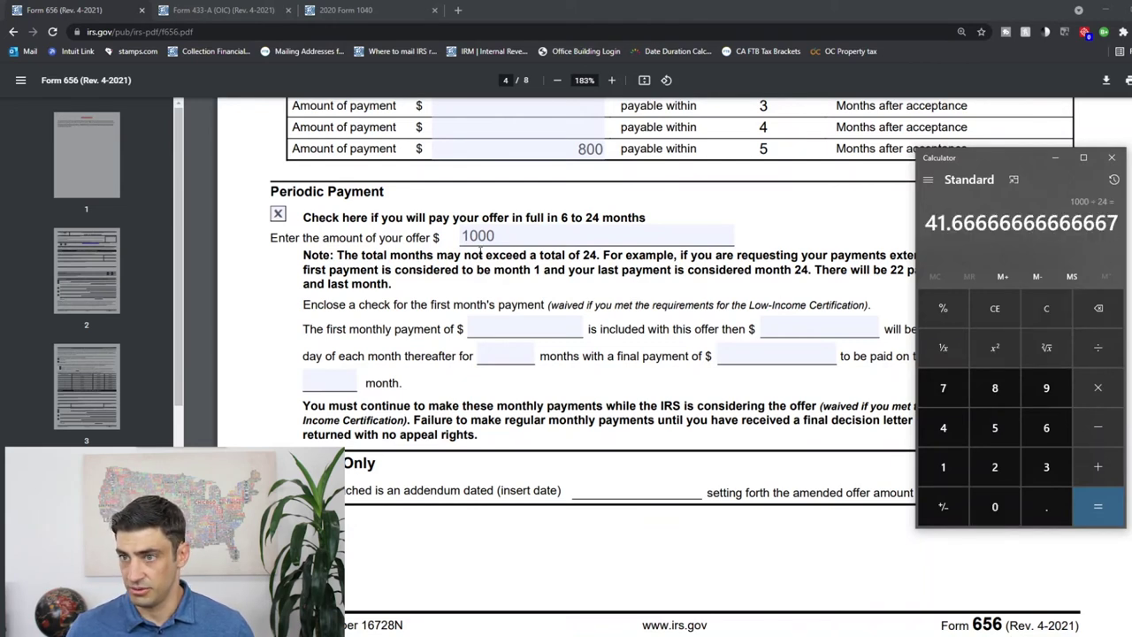
Enter 42 as the first monthly payment included with the offer and 42 as the recurring monthly payment.
left_click(511, 328)
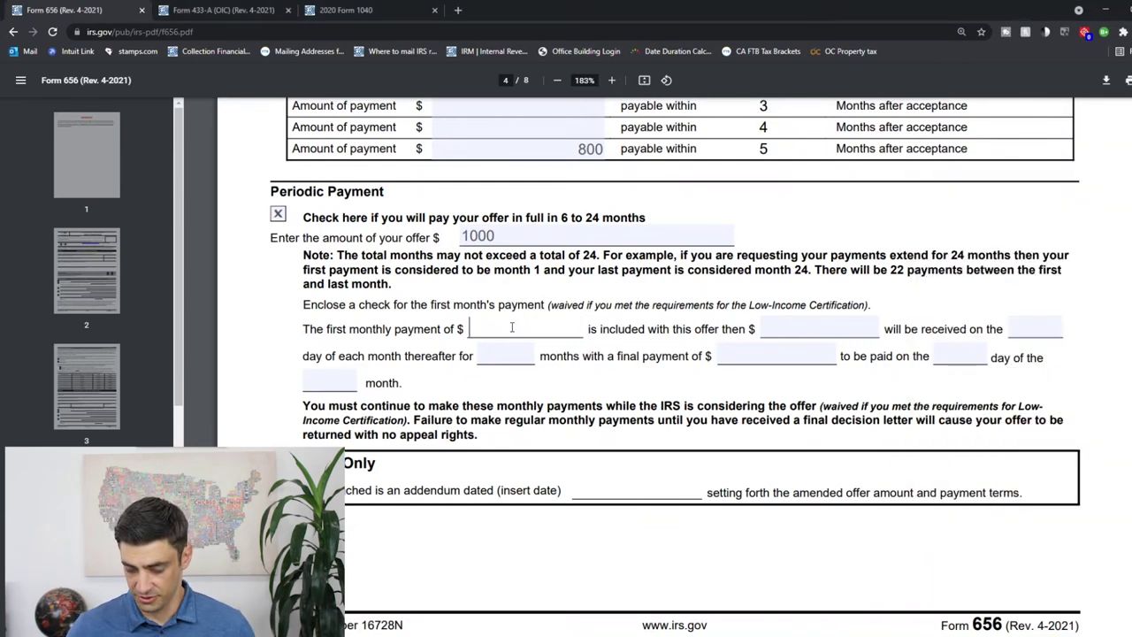
type("42")
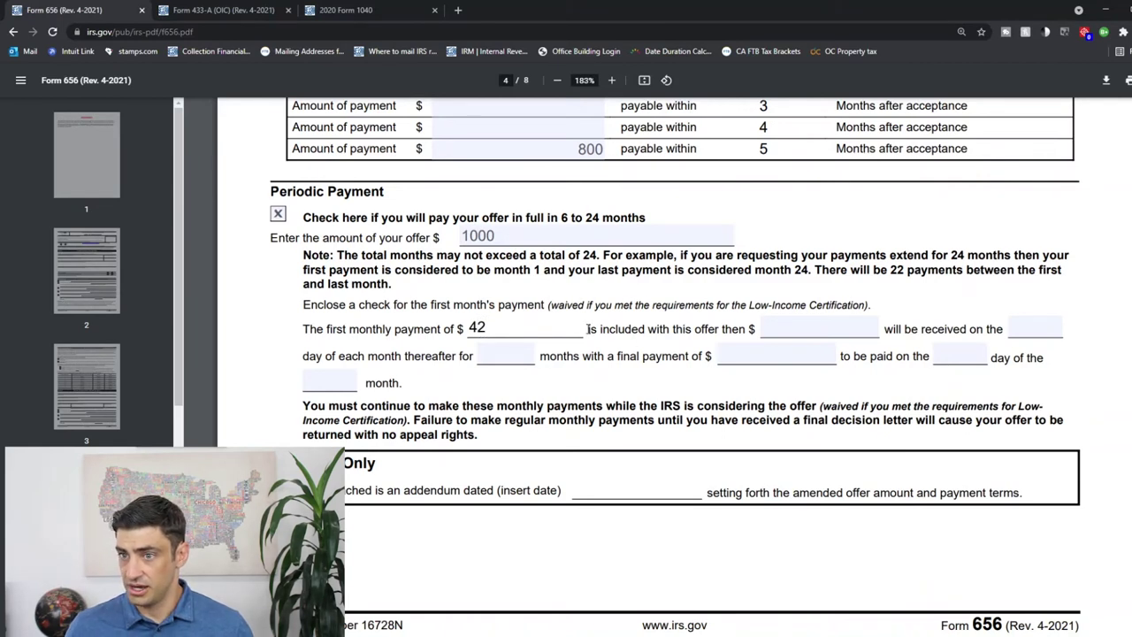
left_click(602, 329)
left_click(487, 328)
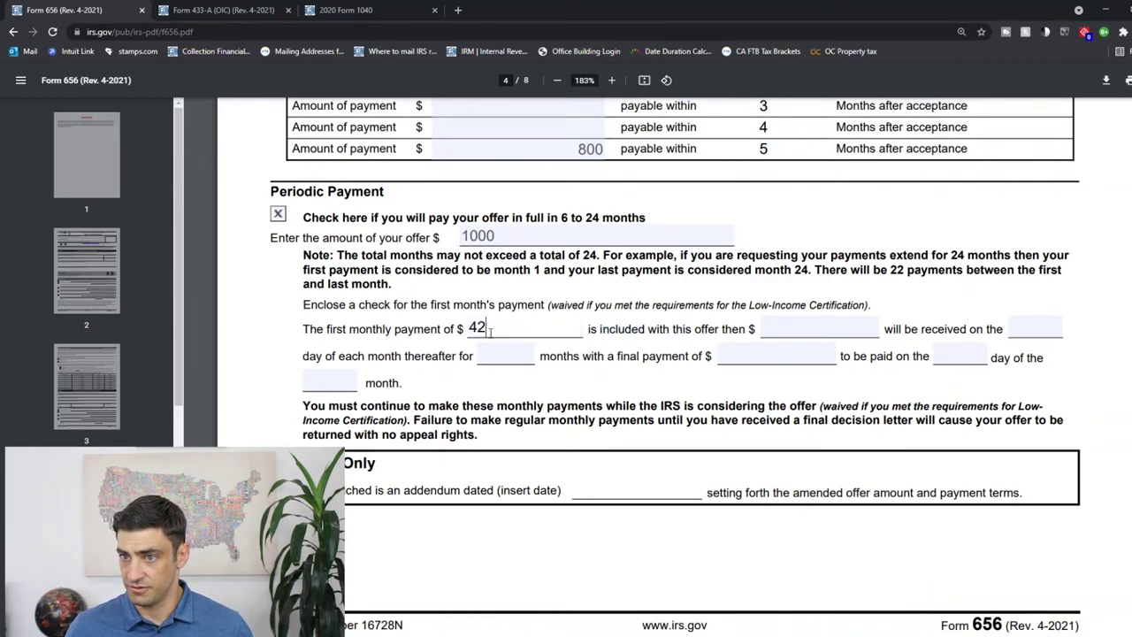
left_click_drag(601, 329, 697, 329)
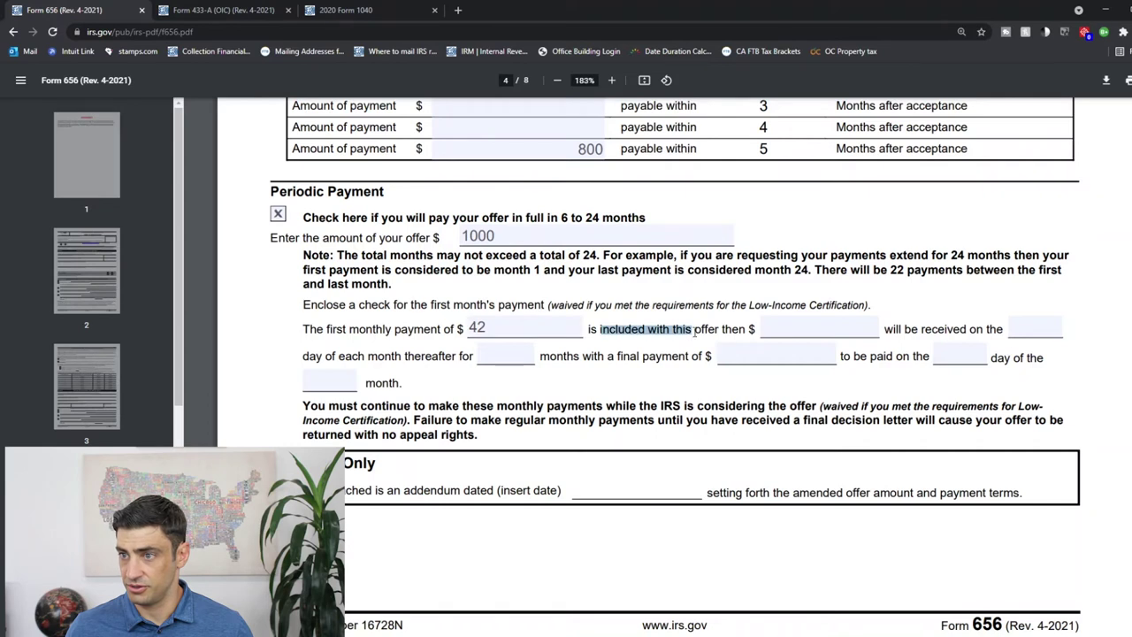
left_click(723, 329)
left_click(775, 329)
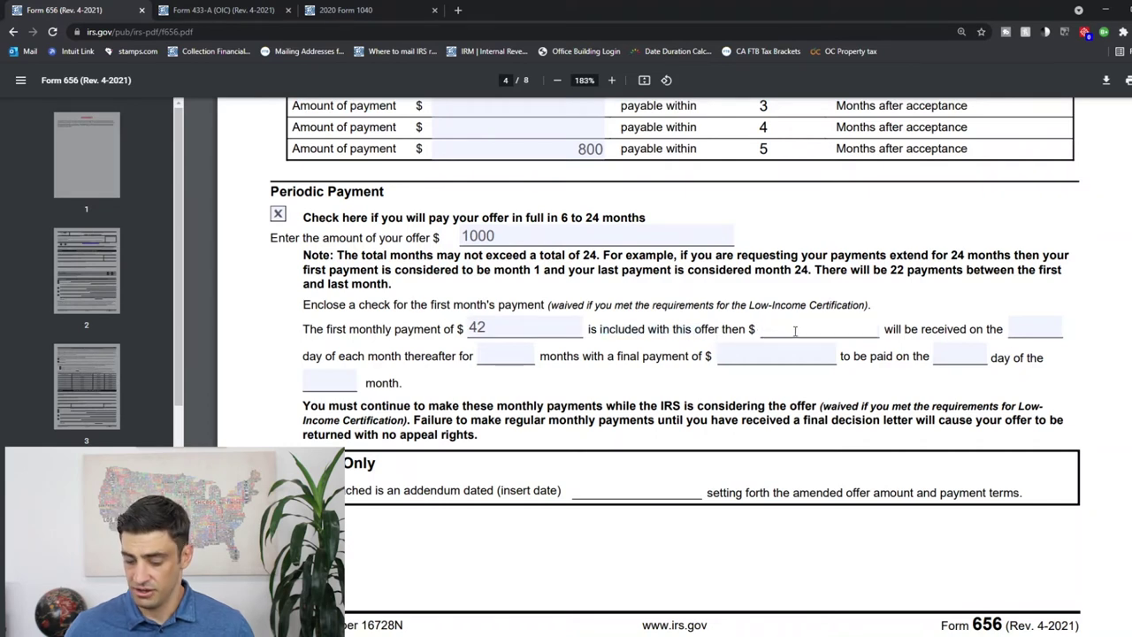
type("42")
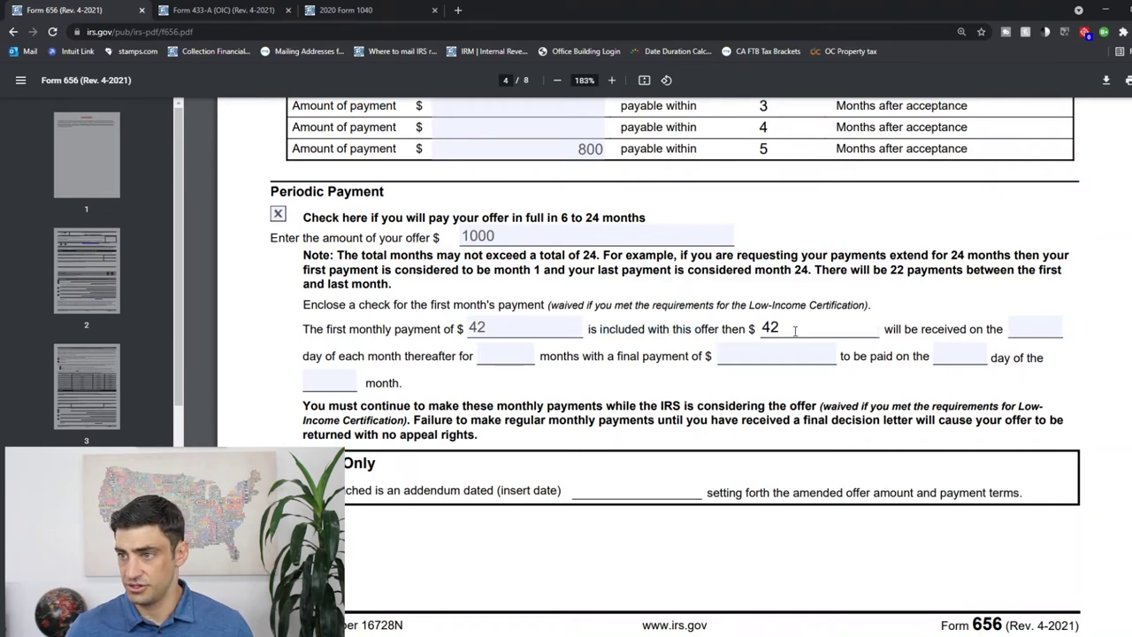
Schedule the recurring payments for day 15 of each month for 22 months, and highlight the note's 24-month example.
left_click(1032, 329)
type("15")
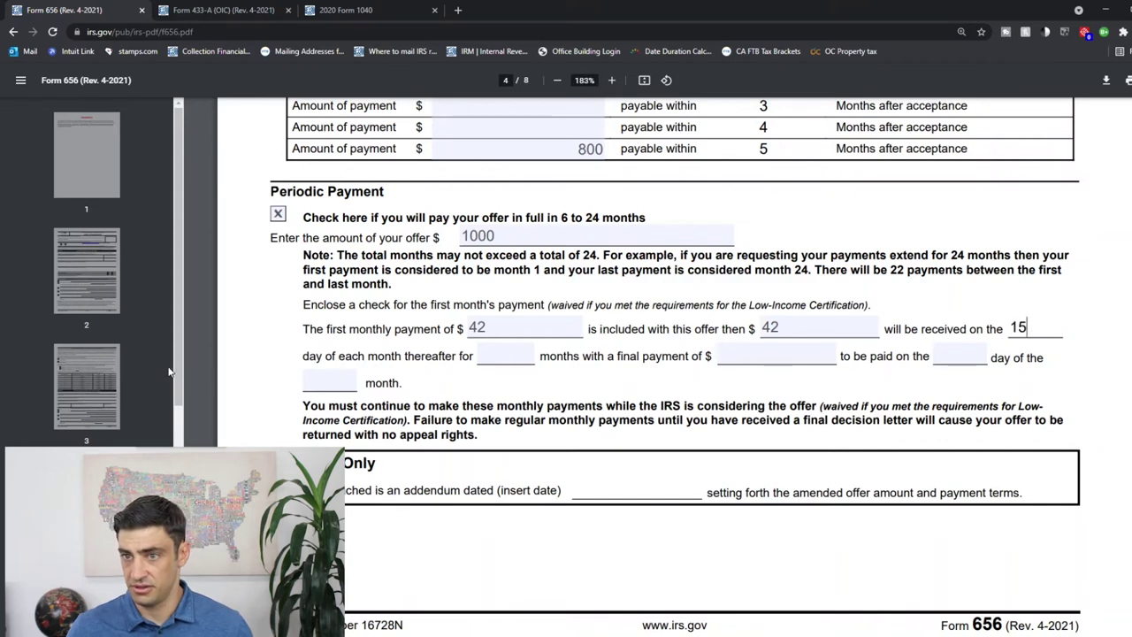
left_click(482, 356)
type("212")
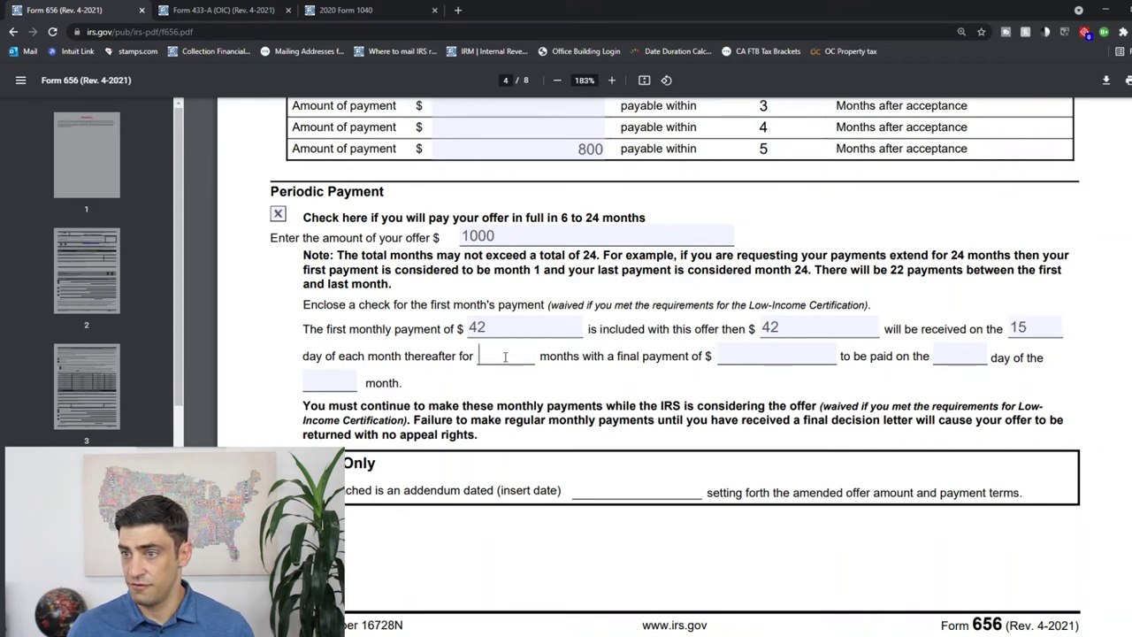
type("1")
key("BackSpace")
key("BackSpace")
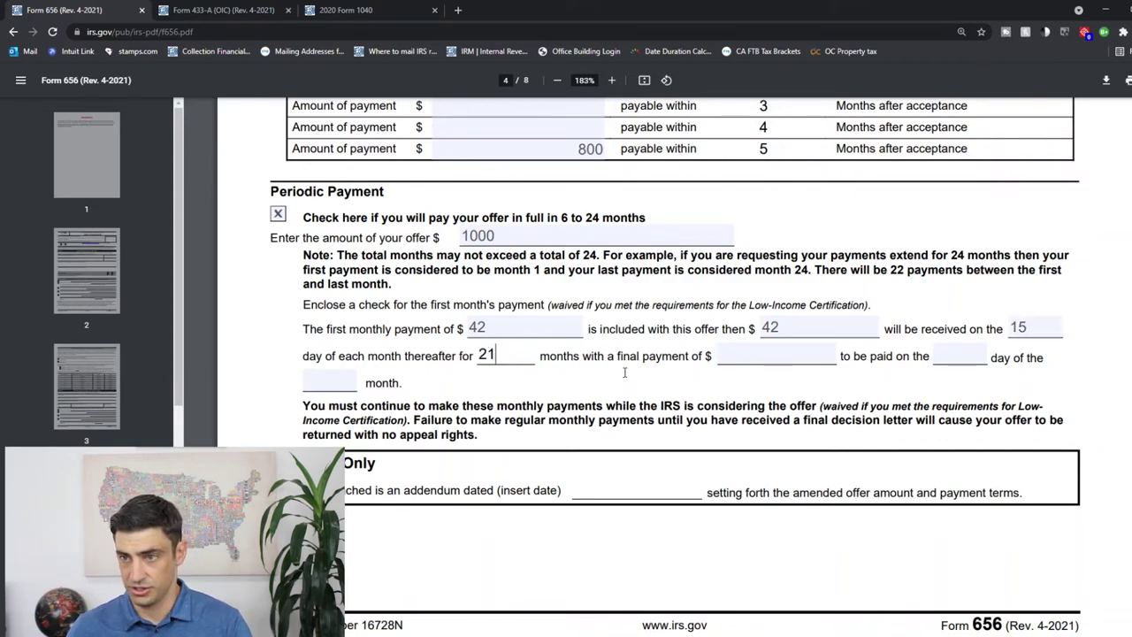
key("BackSpace")
type("2")
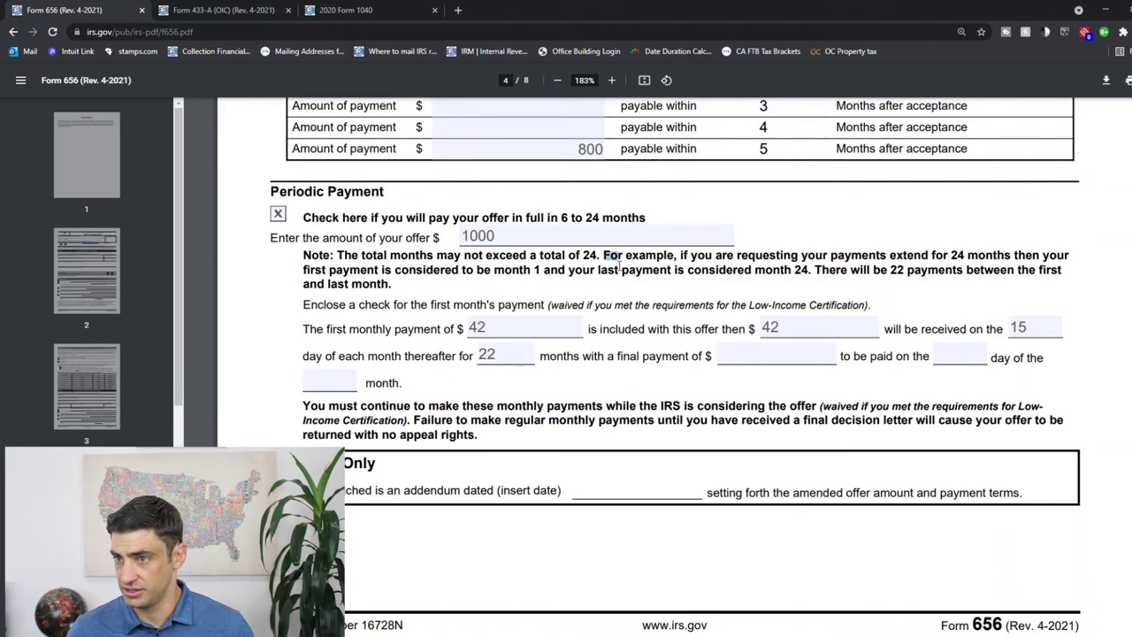
left_click_drag(603, 255, 395, 287)
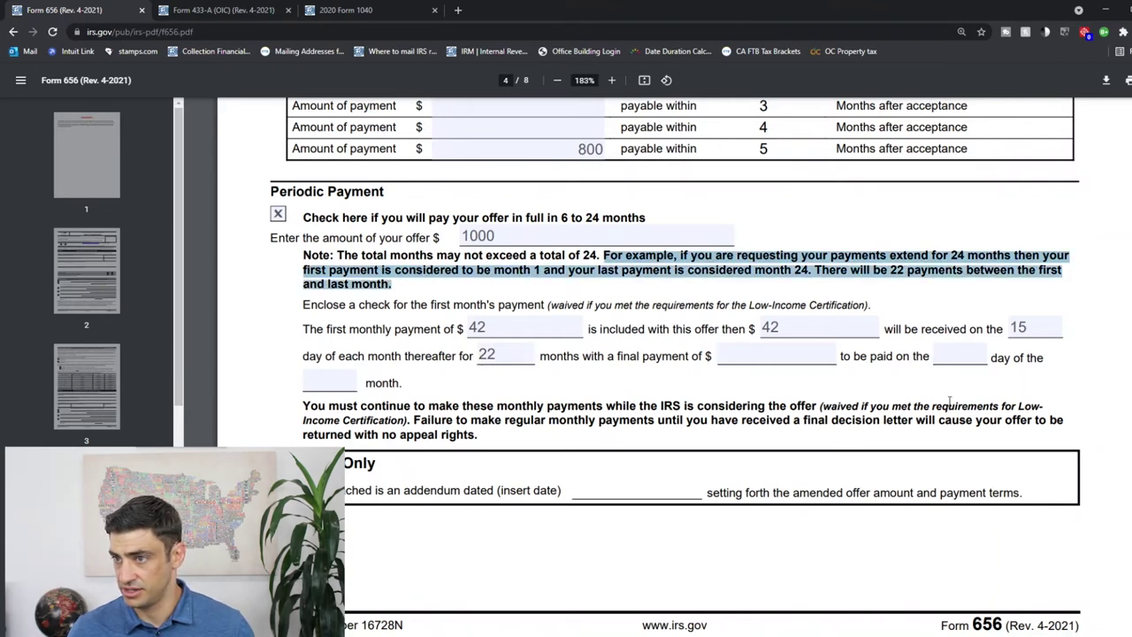
Enter a final payment of 42 to be paid on day 15 of month 24.
left_click(763, 358)
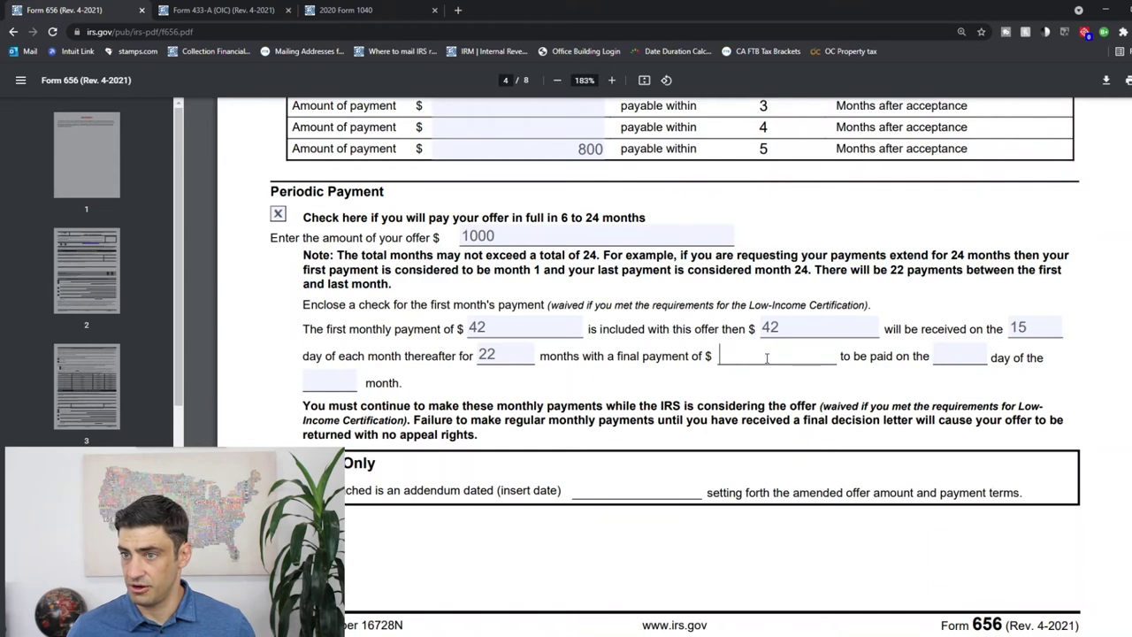
type("42")
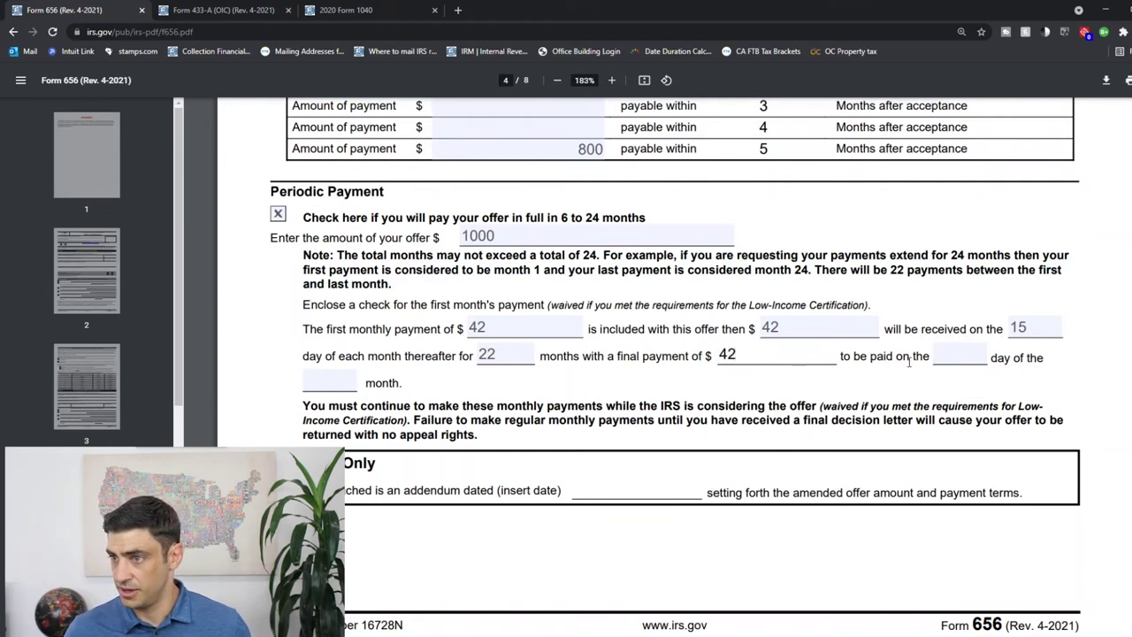
left_click(951, 358)
type("15")
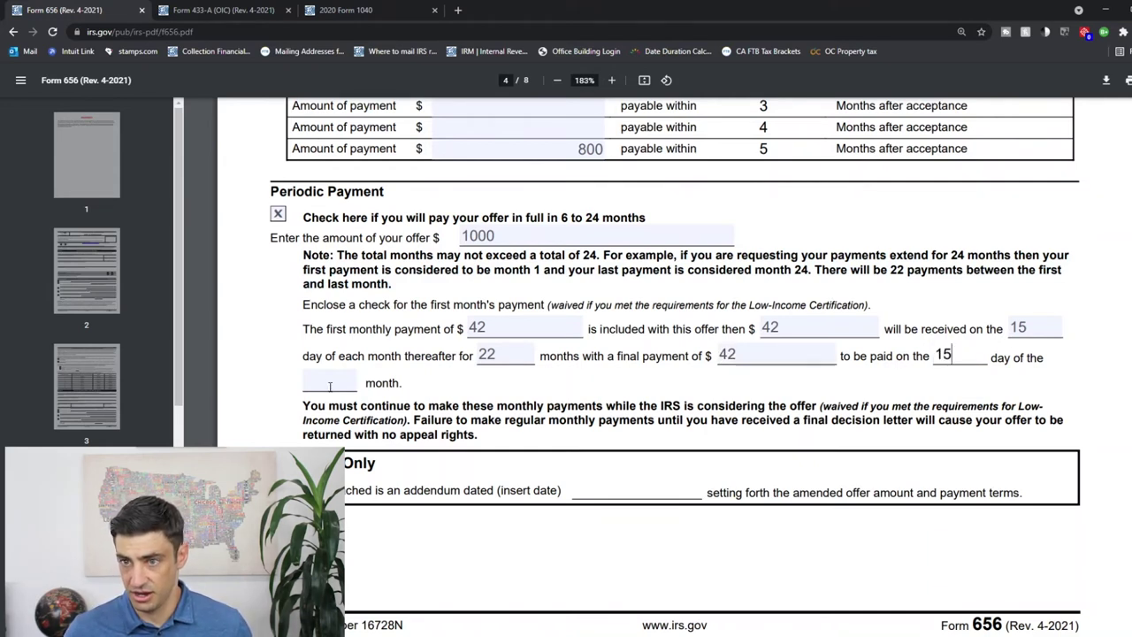
left_click(330, 385)
type("24")
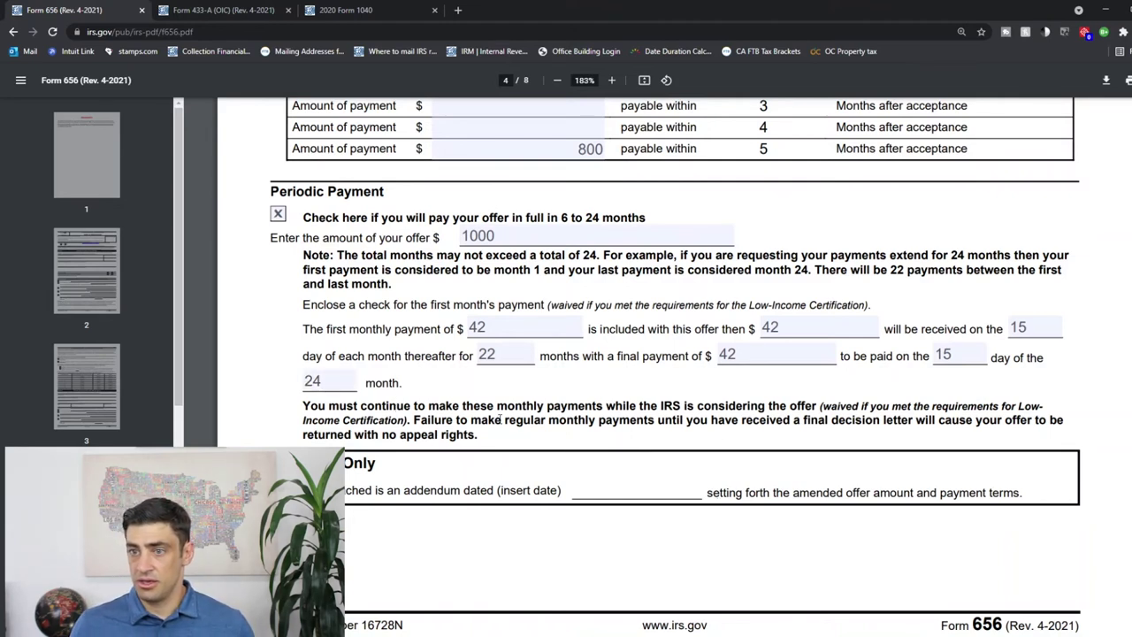
Highlight the paragraph on continuing monthly payments during IRS consideration and its wording about the final decision letter.
left_click_drag(307, 408, 485, 438)
left_click(405, 398)
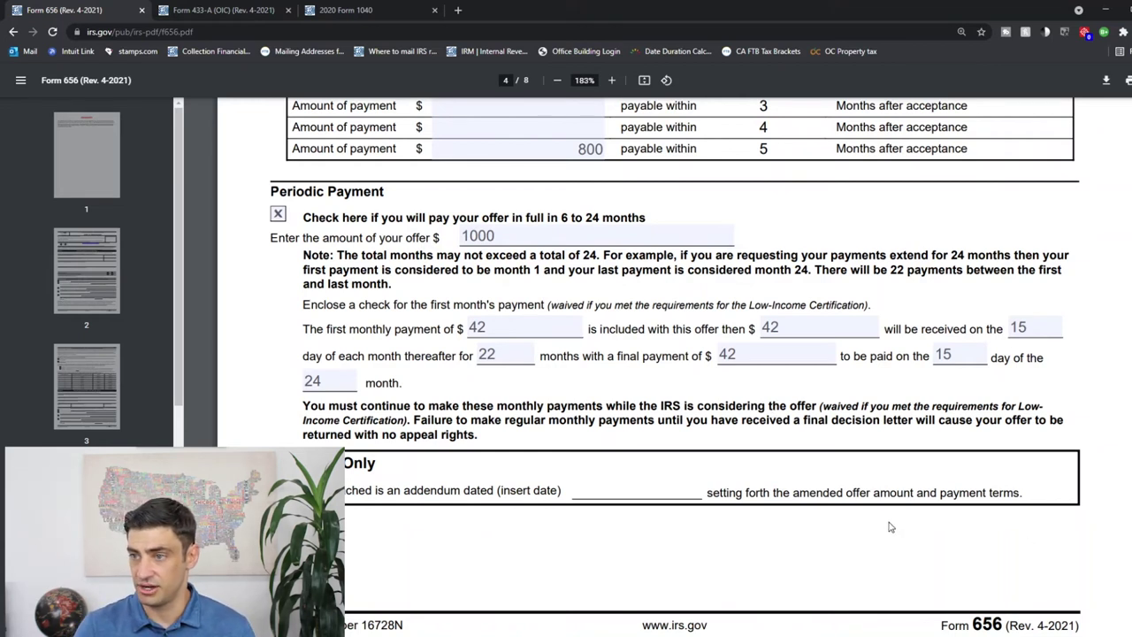
left_click_drag(792, 421, 984, 422)
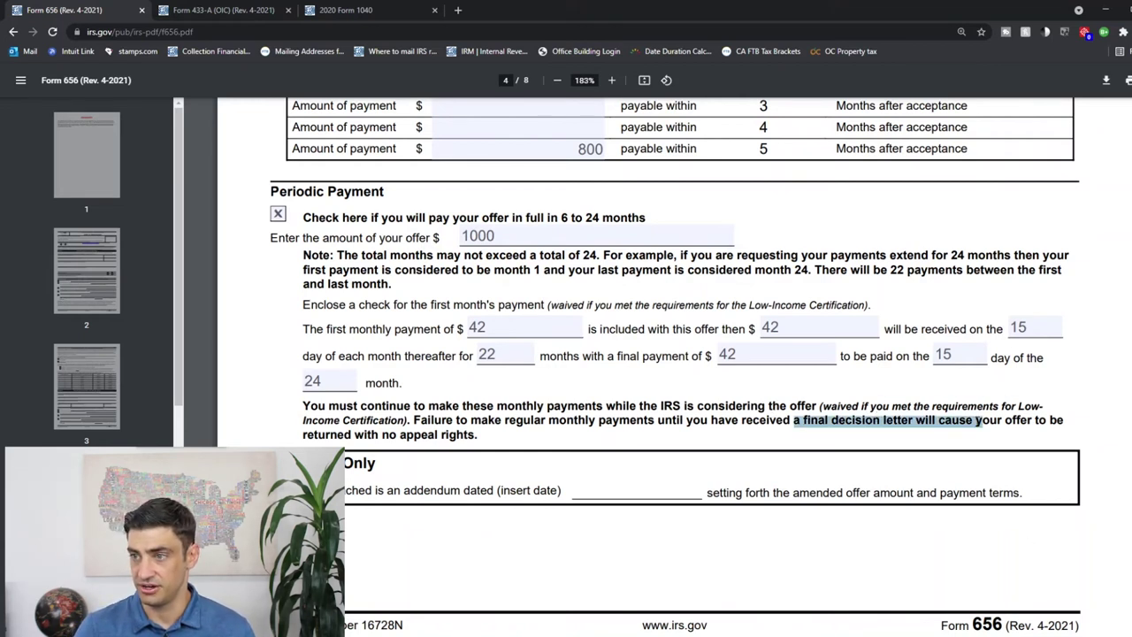
left_click(769, 453)
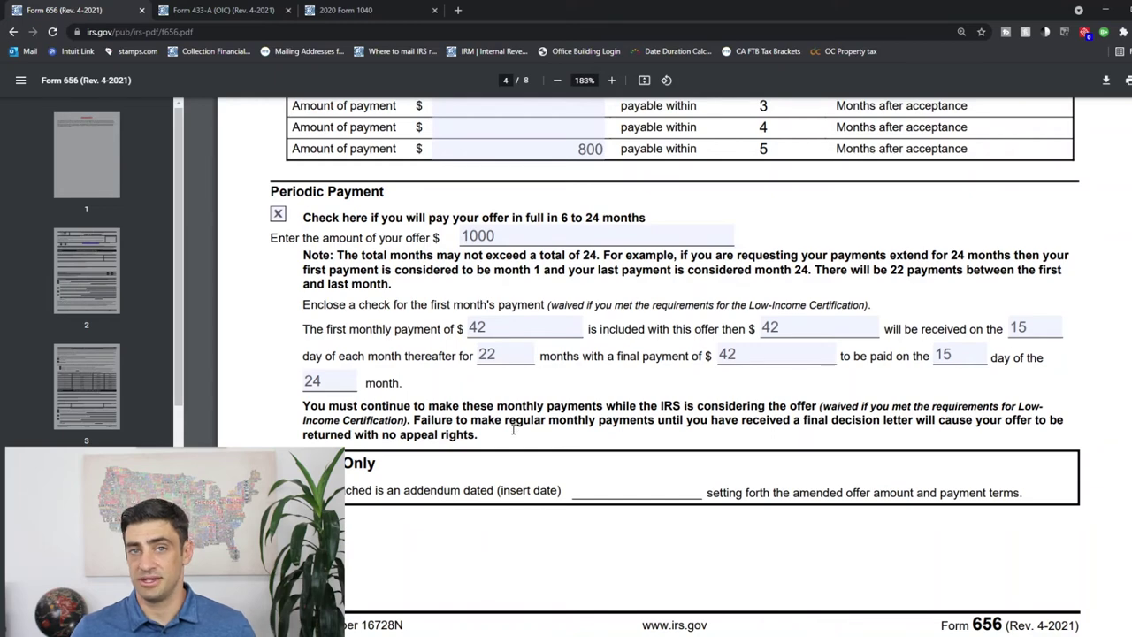
Compare the completed Lump Sum Cash terms with the Periodic Payment terms in Section 4.
scroll(522, 400, "up", 3)
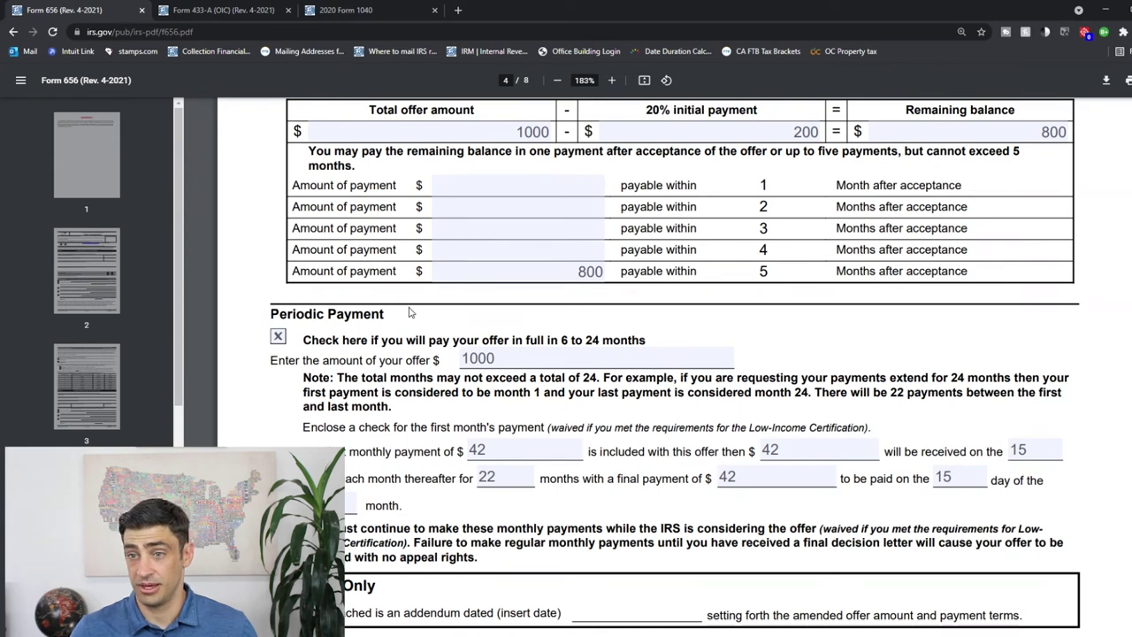
scroll(567, 464, "up", 3)
scroll(571, 465, "down", 3)
scroll(571, 464, "up", 1)
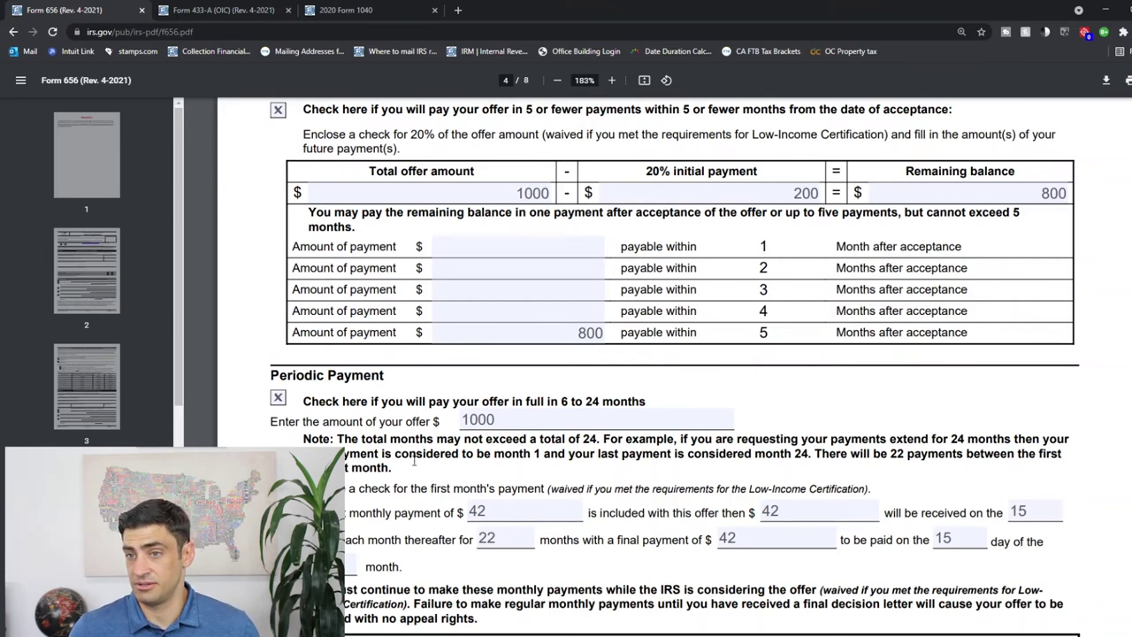
scroll(372, 354, "up", 1)
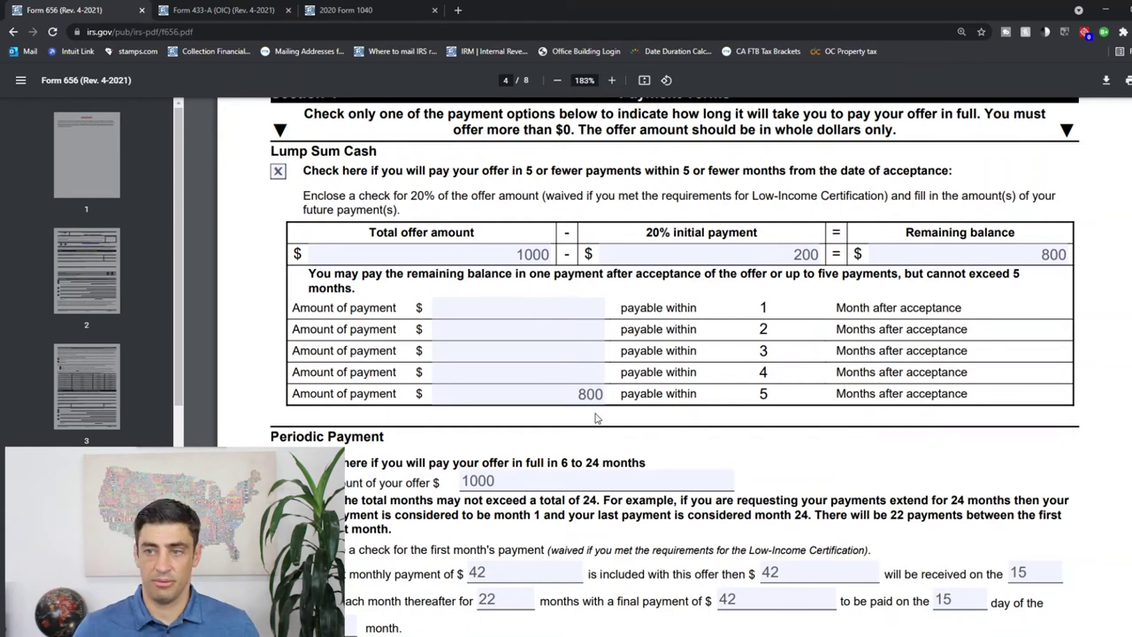
scroll(632, 448, "down", 2)
scroll(506, 304, "up", 2)
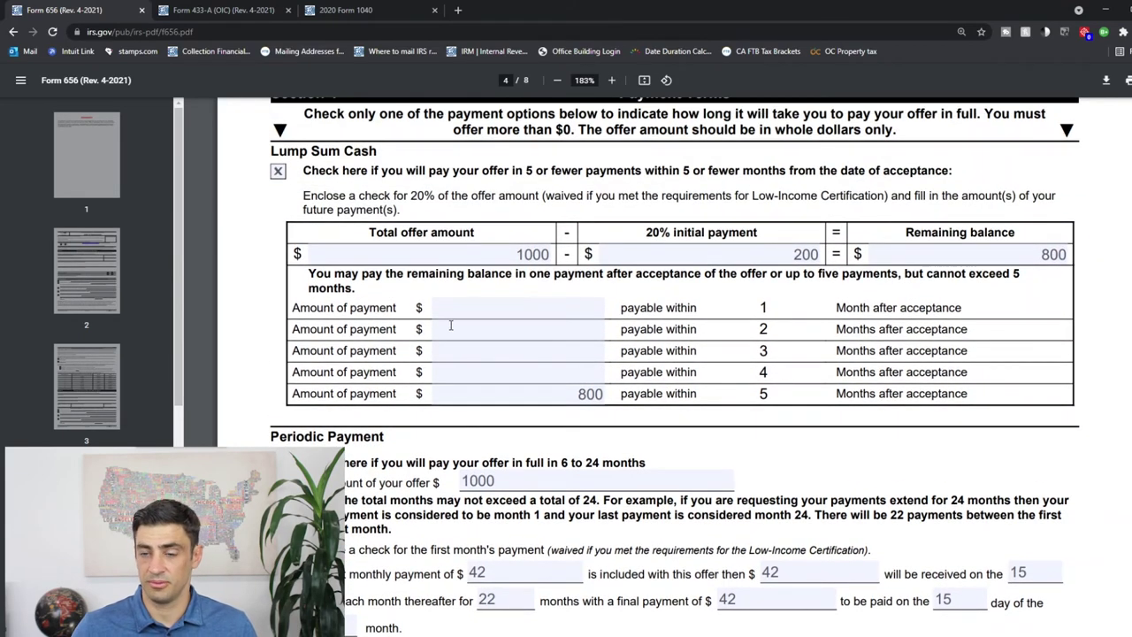
scroll(450, 322, "down", 4)
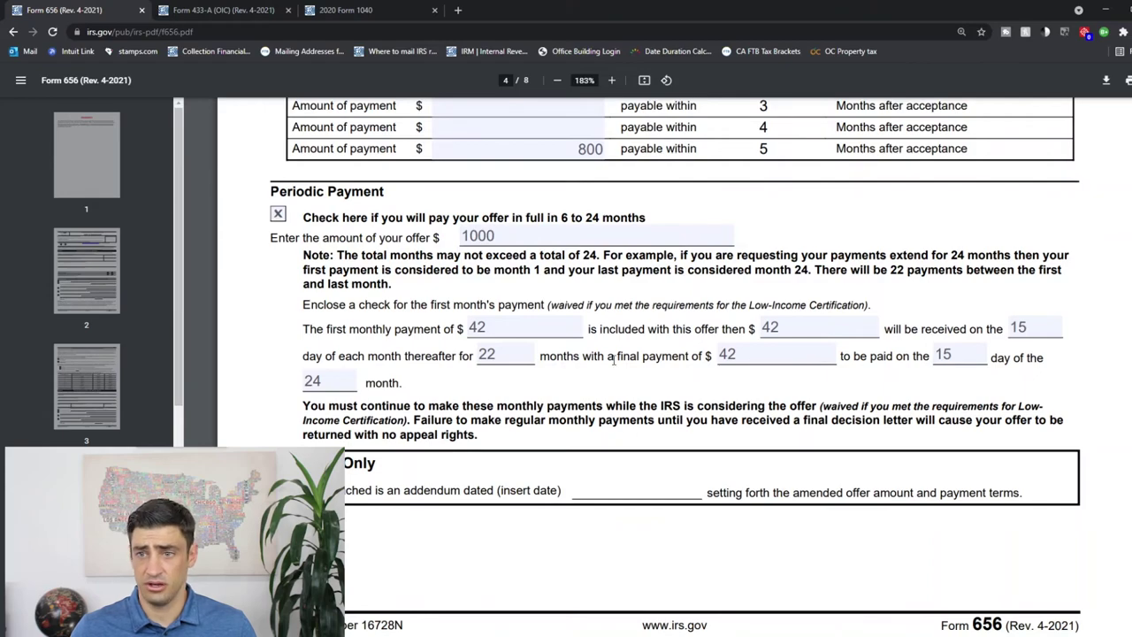
In Section 5, highlight the Designation of Payment wording on specific tax years and the government's best interest.
scroll(725, 409, "down", 5)
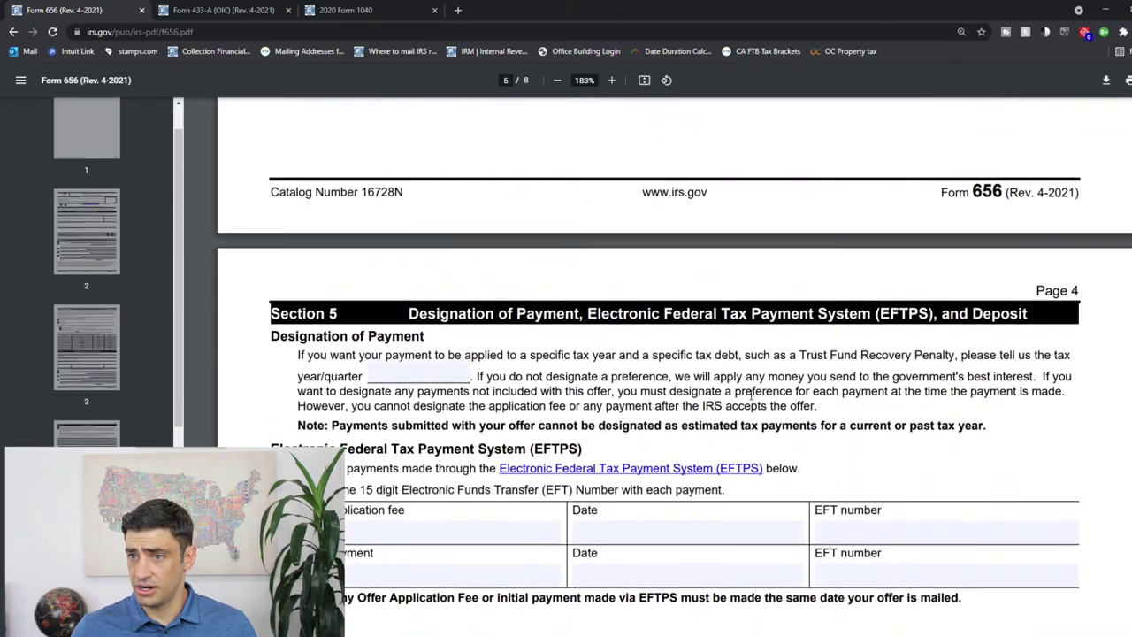
scroll(751, 395, "down", 2)
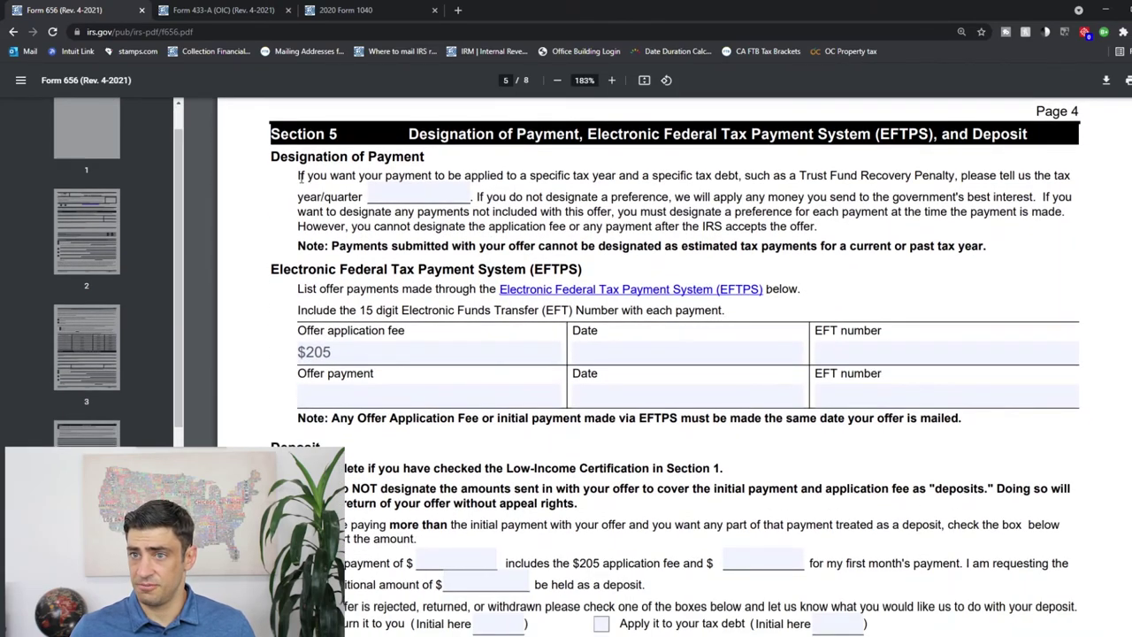
left_click_drag(299, 175, 743, 176)
left_click(765, 175)
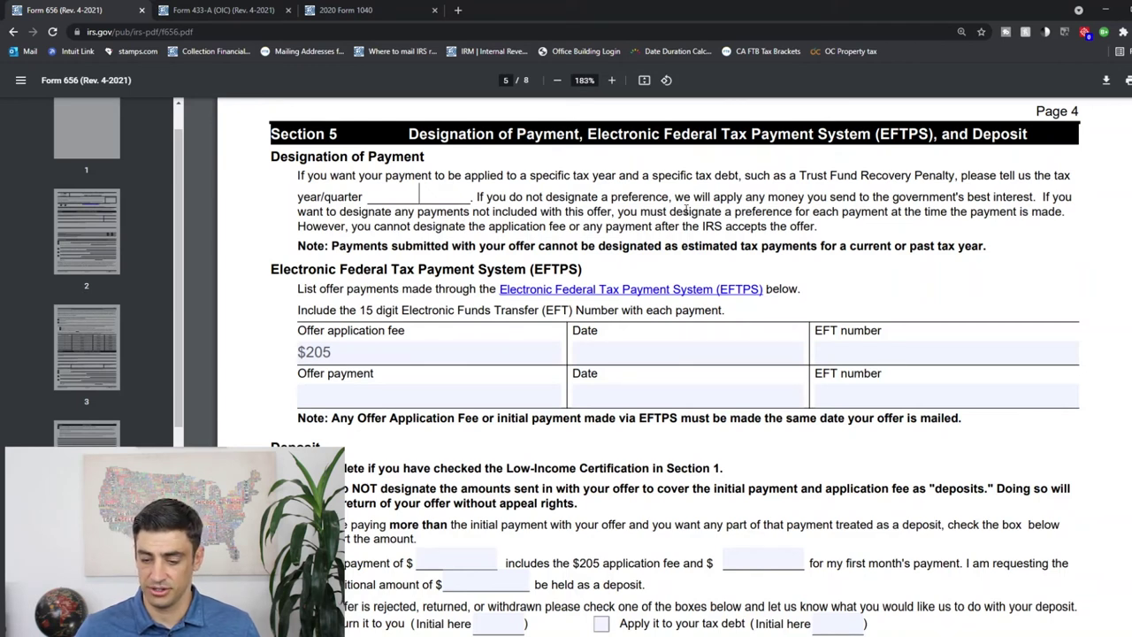
left_click_drag(769, 198, 1033, 196)
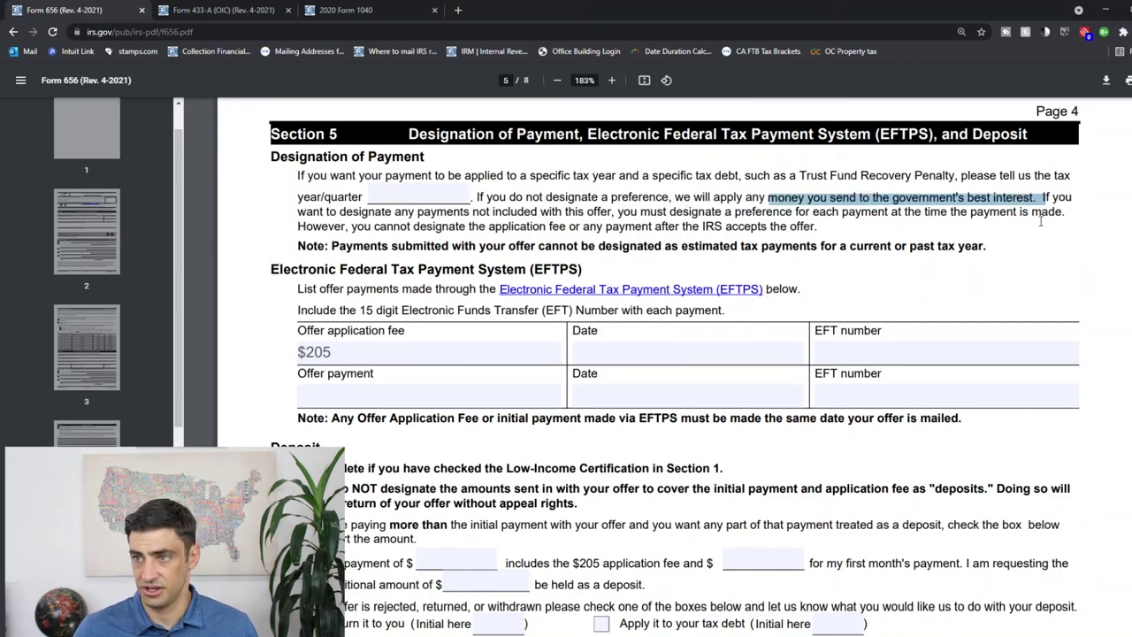
left_click(1026, 196)
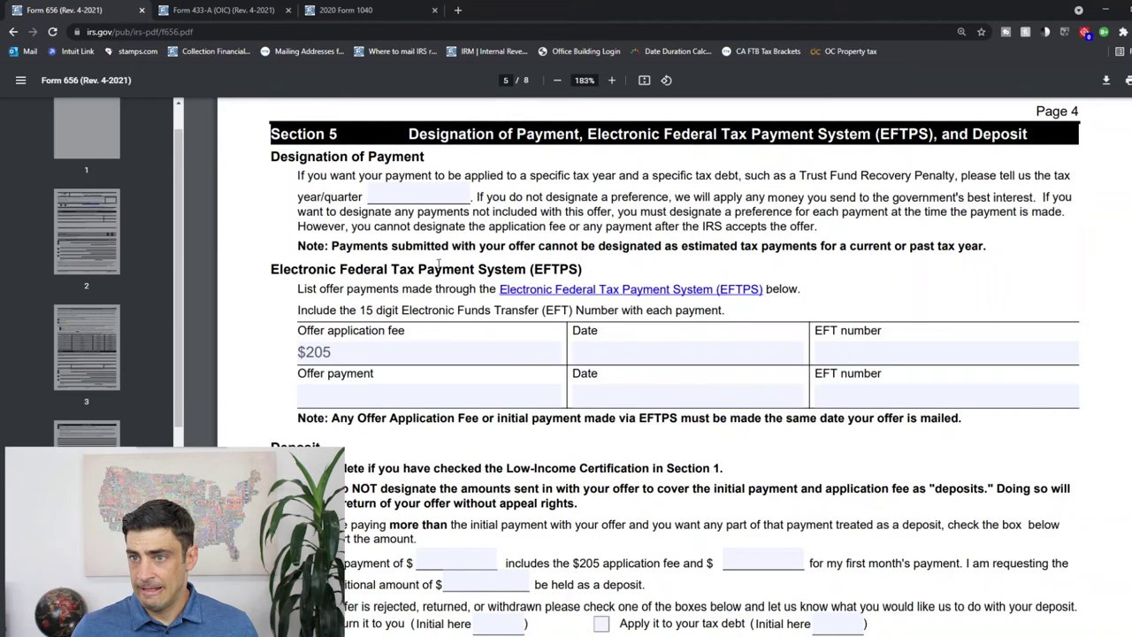
In Section 5, review the EFTPS heading, payment and EFT number fields, and highlight the note about paying the same date the offer is mailed.
scroll(438, 263, "down", 1)
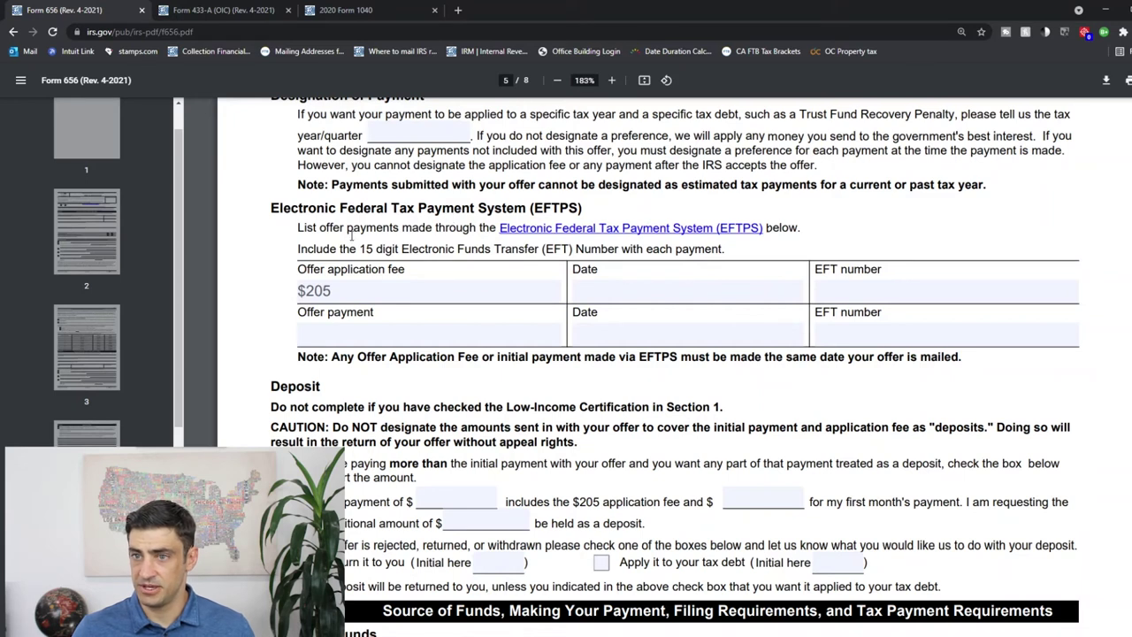
left_click_drag(274, 207, 580, 209)
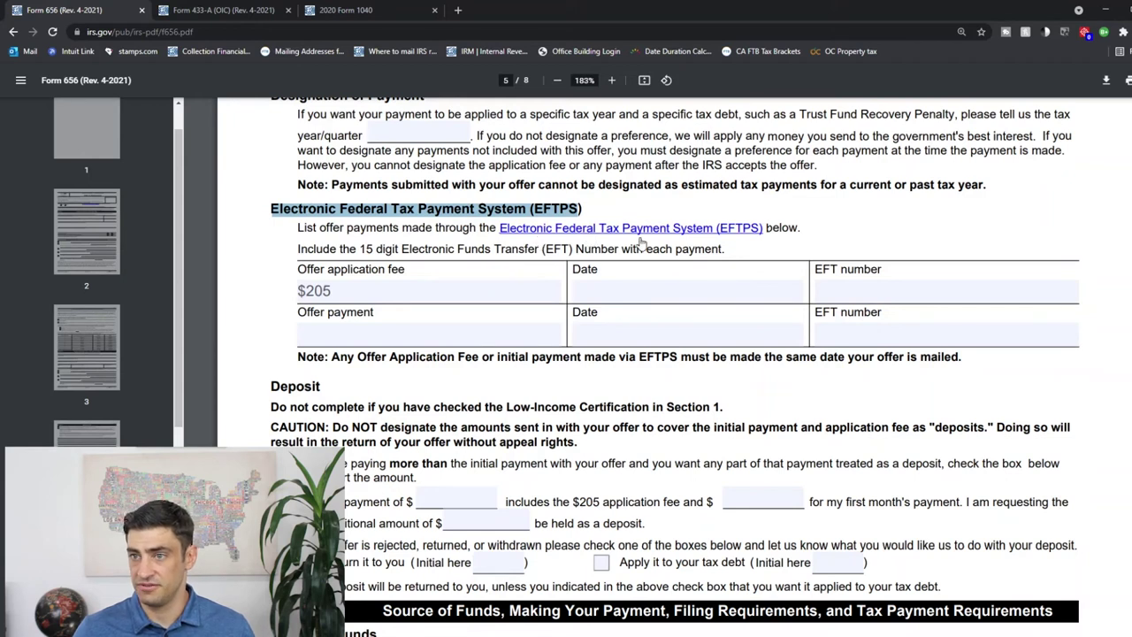
left_click(338, 288)
left_click(339, 336)
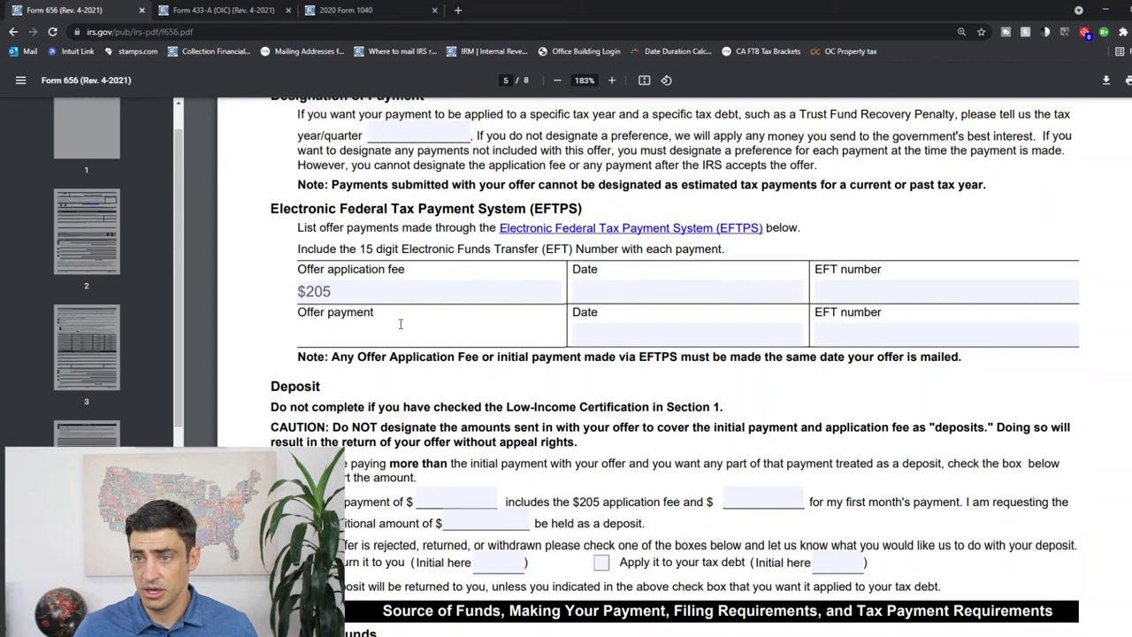
left_click_drag(268, 215, 762, 230)
left_click(445, 241)
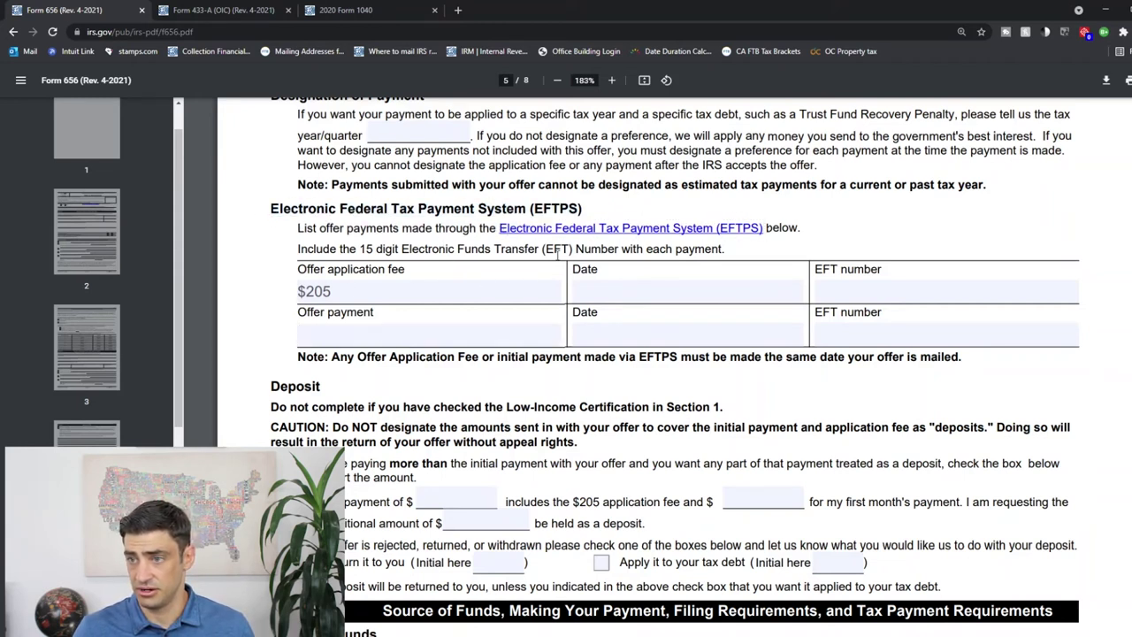
left_click(884, 286)
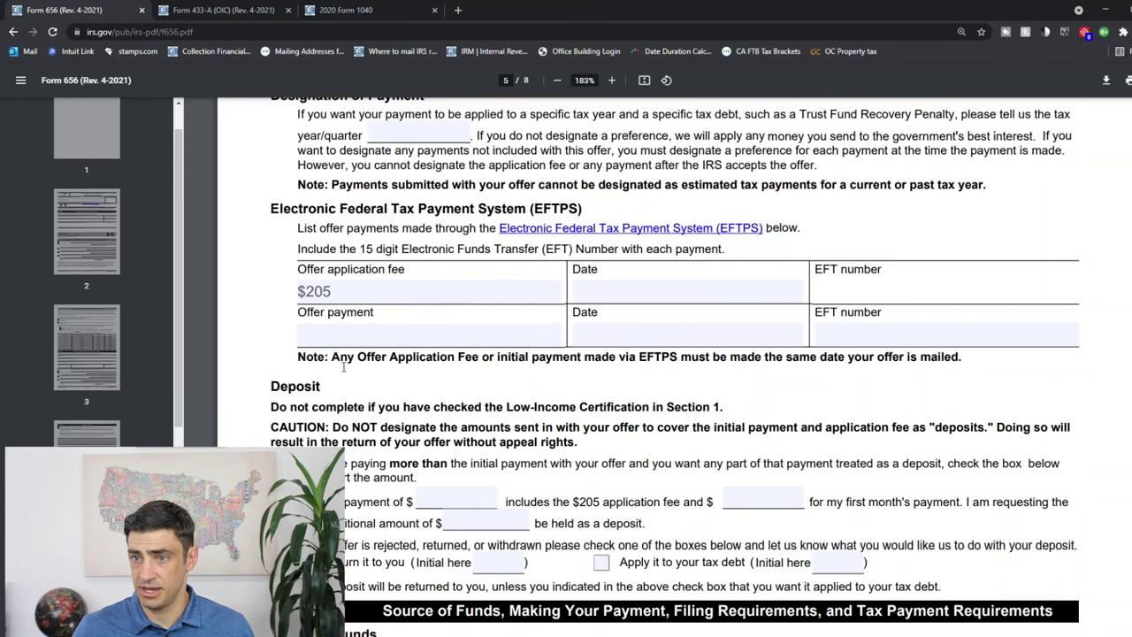
left_click_drag(332, 357, 441, 357)
left_click_drag(780, 358, 963, 398)
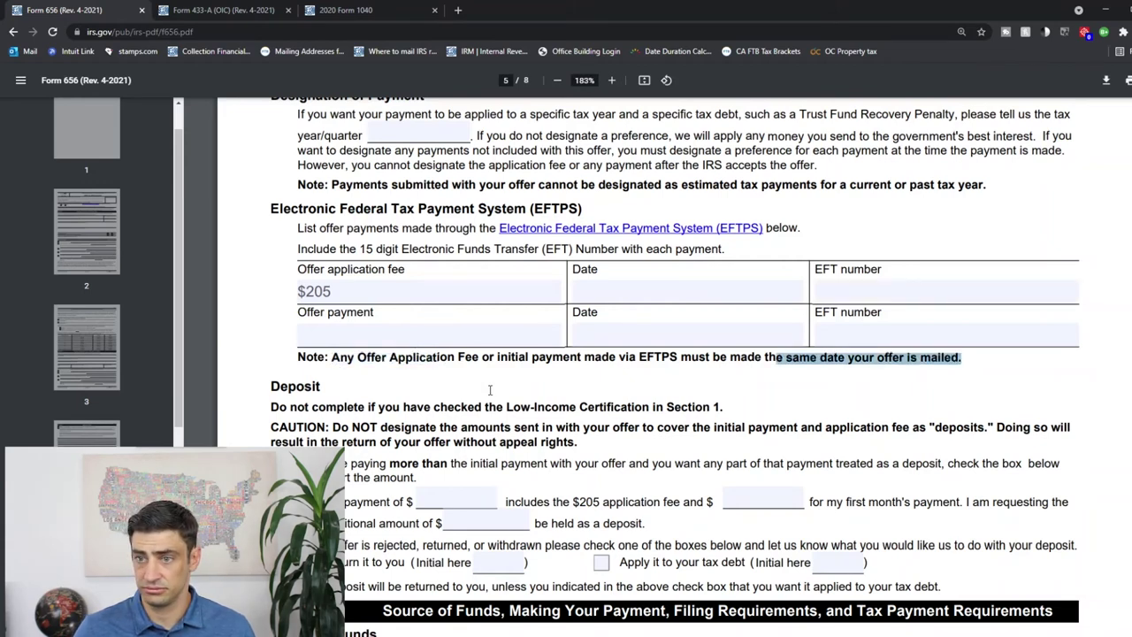
Highlight the Deposit wording on the Low-Income Certification exclusion and on paying more than the initial payment.
scroll(423, 378, "down", 3)
scroll(403, 318, "down", 2)
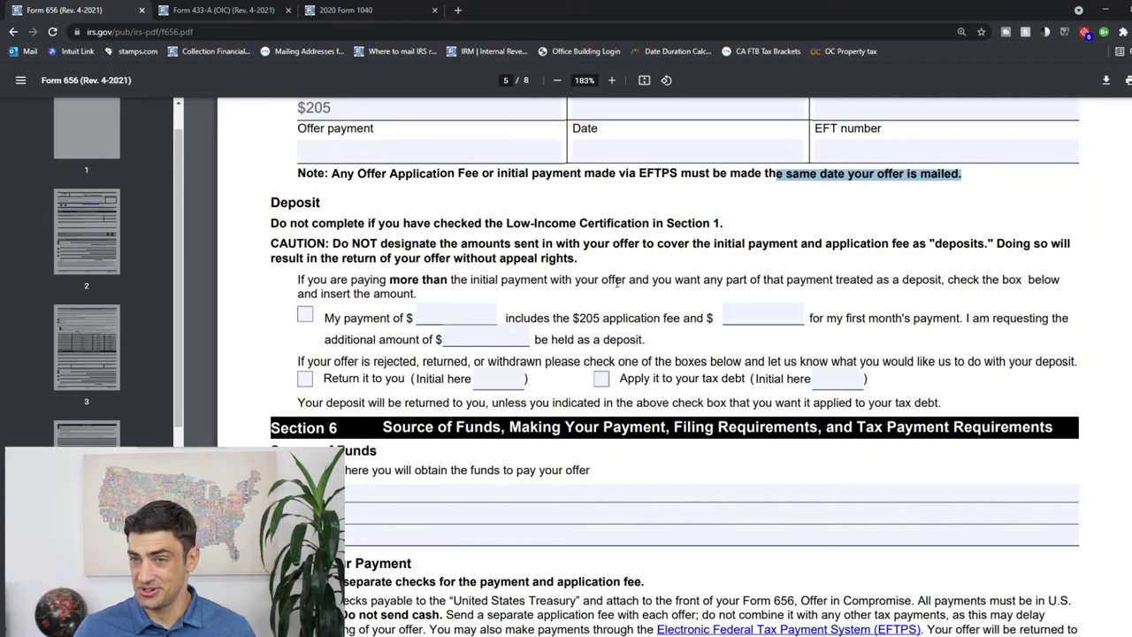
left_click_drag(272, 223, 389, 228)
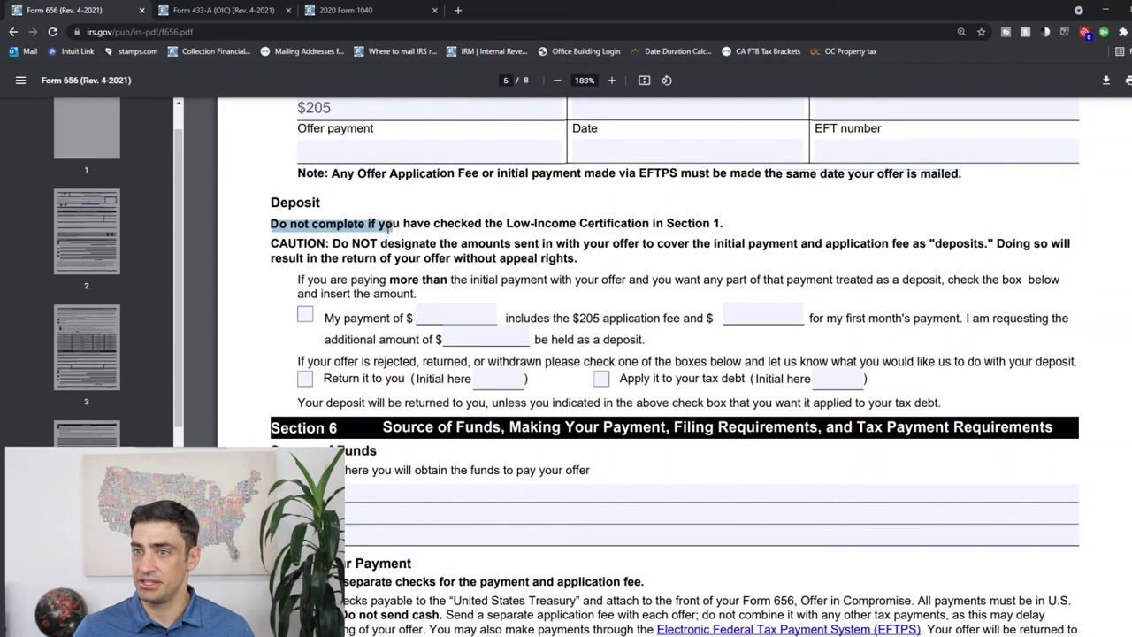
left_click(396, 232)
left_click_drag(507, 222, 718, 225)
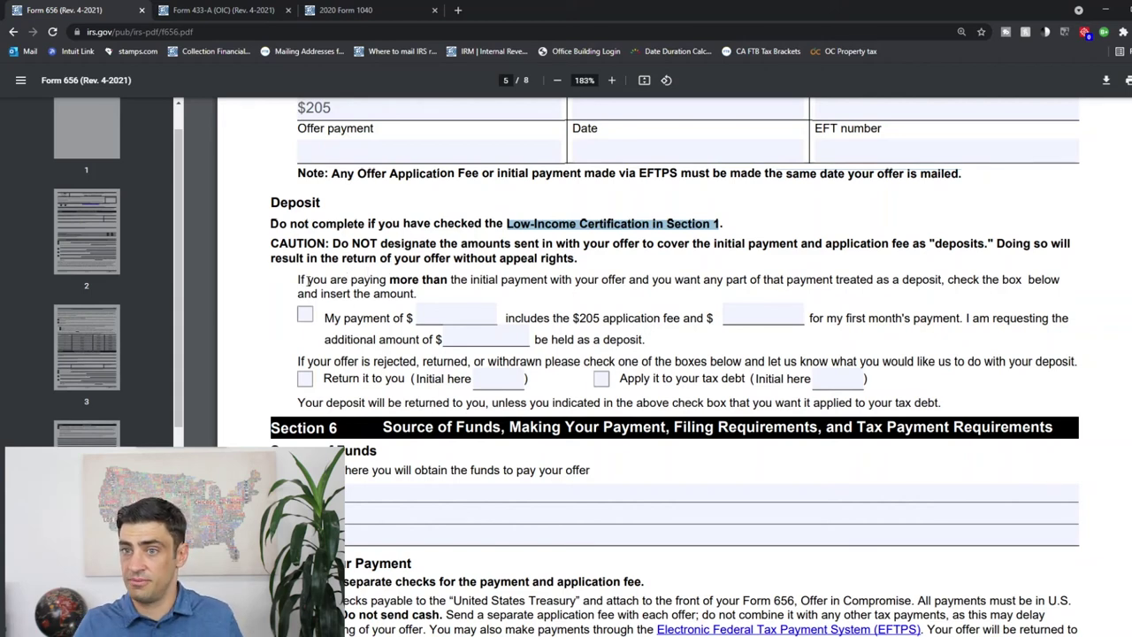
left_click_drag(300, 280, 497, 283)
left_click(552, 282)
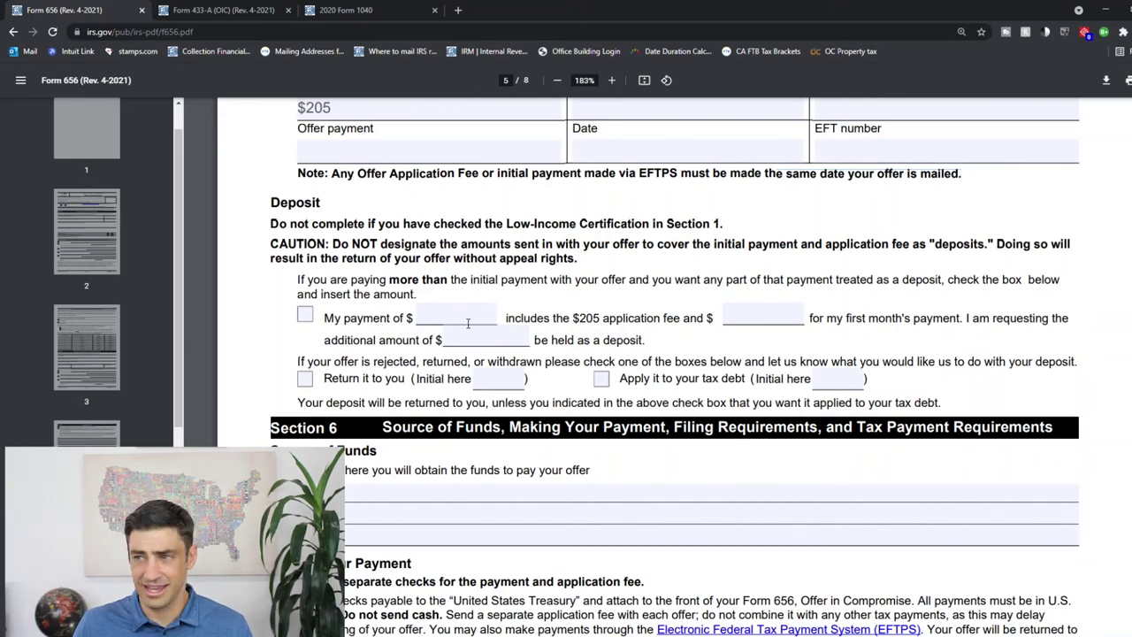
Go through the Deposit amount fields for the total payment, the first month's payment and the additional amount held as a deposit.
left_click(435, 311)
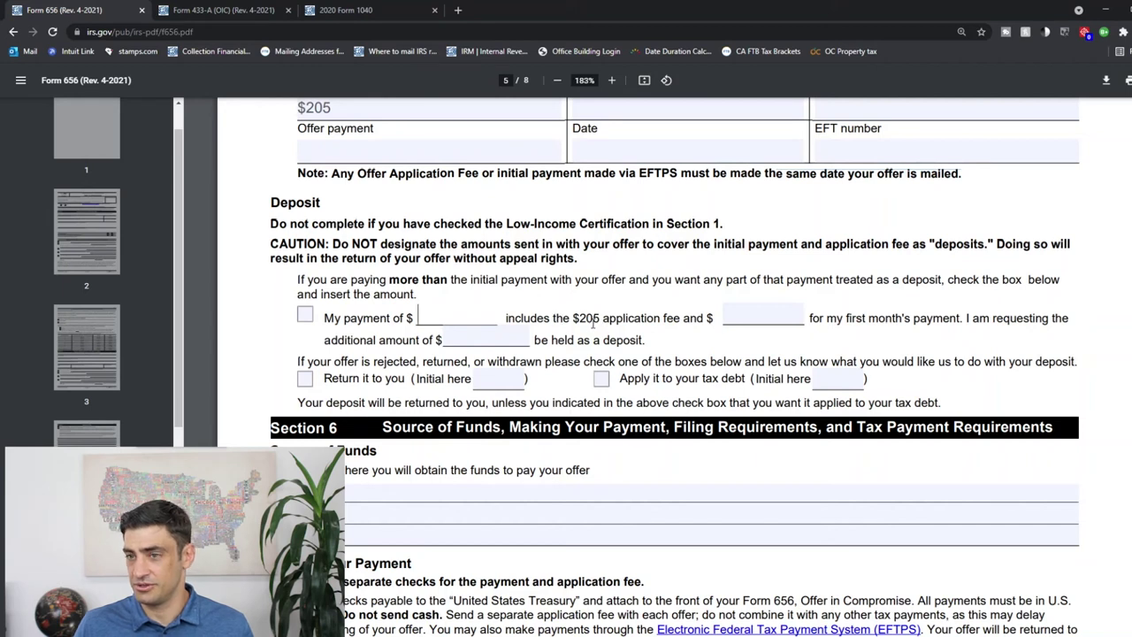
left_click(758, 315)
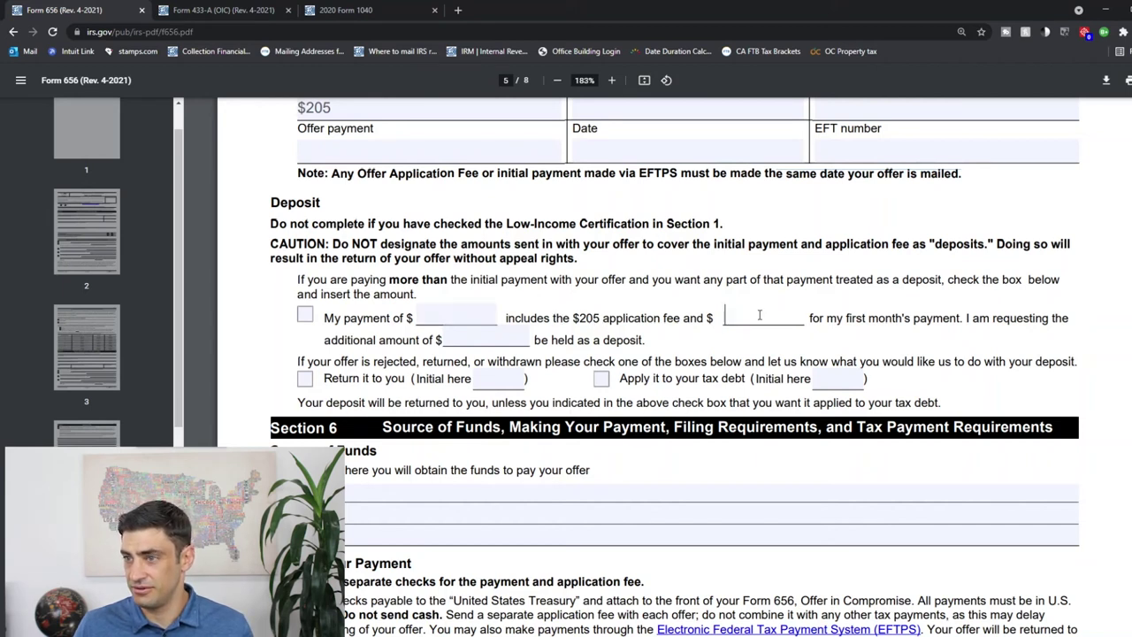
left_click(1010, 317)
left_click(475, 340)
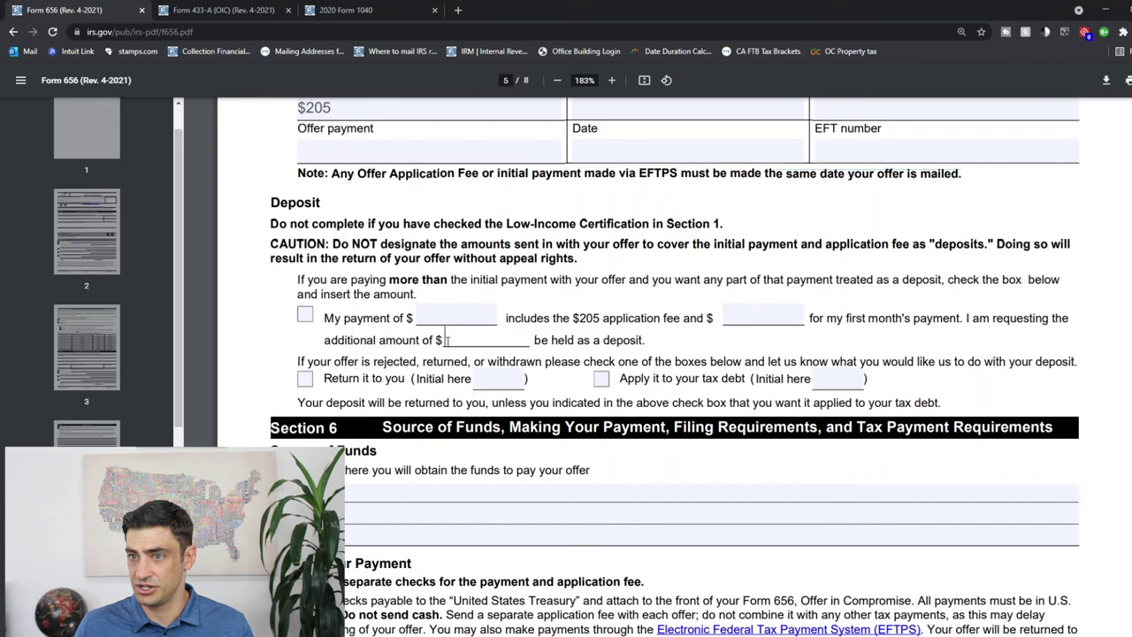
left_click(542, 344)
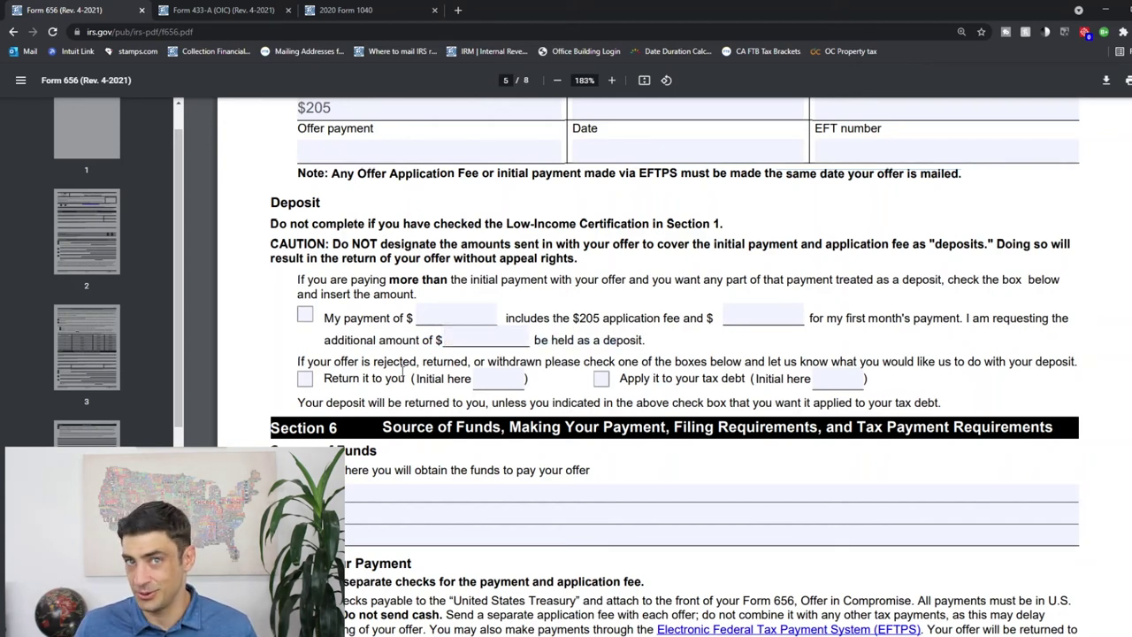
Highlight the instruction for rejected, returned or withdrawn offers and mark the deposit option "Return it to you".
left_click_drag(343, 363, 812, 363)
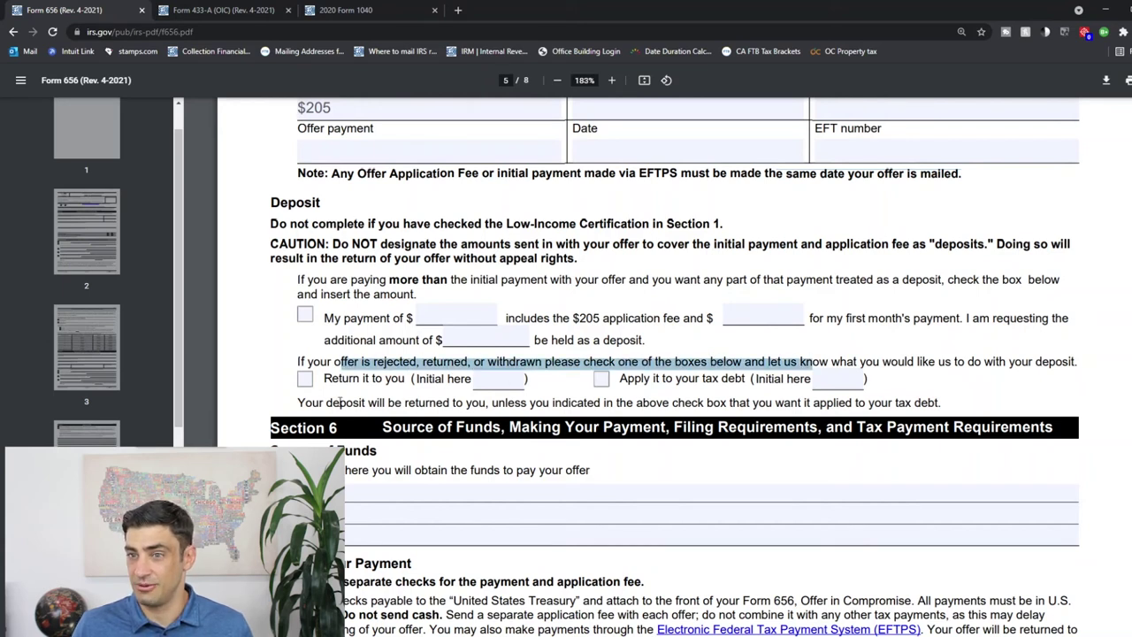
left_click(304, 379)
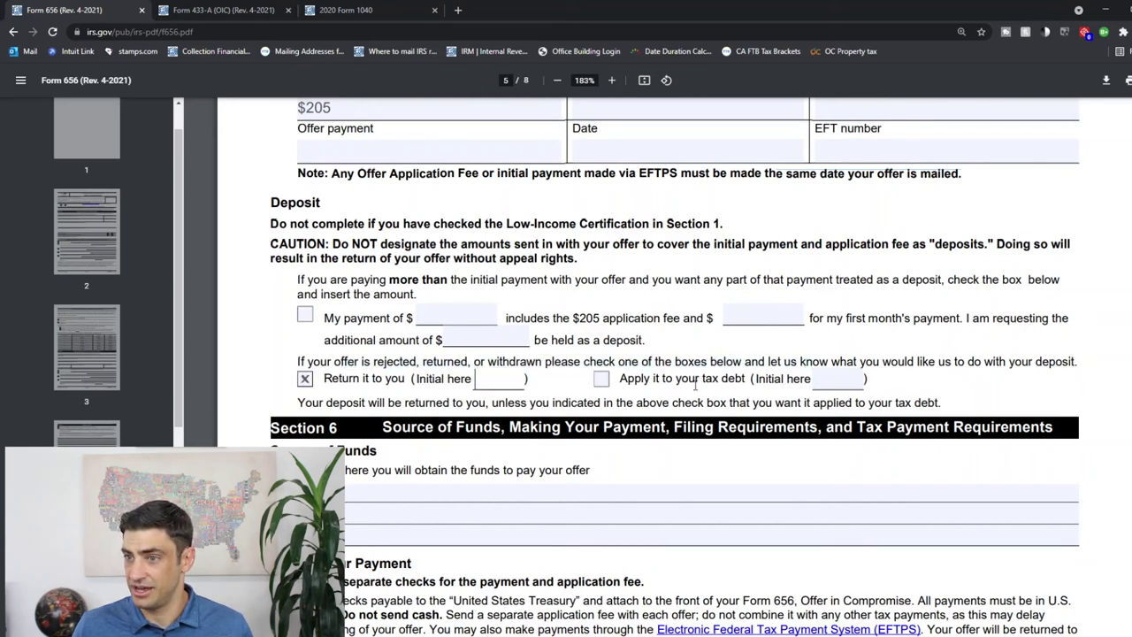
left_click_drag(668, 380, 746, 380)
left_click(829, 383)
Highlight the Section 6 prompt asking where the funds to pay the offer will be obtained.
scroll(455, 272, "down", 3)
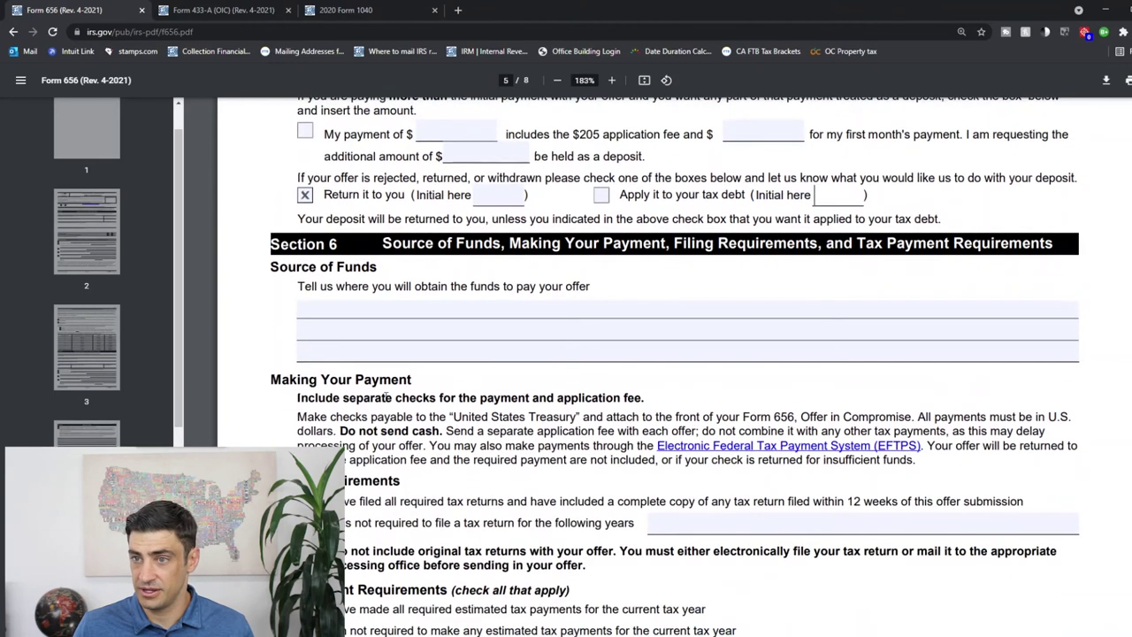
scroll(455, 273, "down", 1)
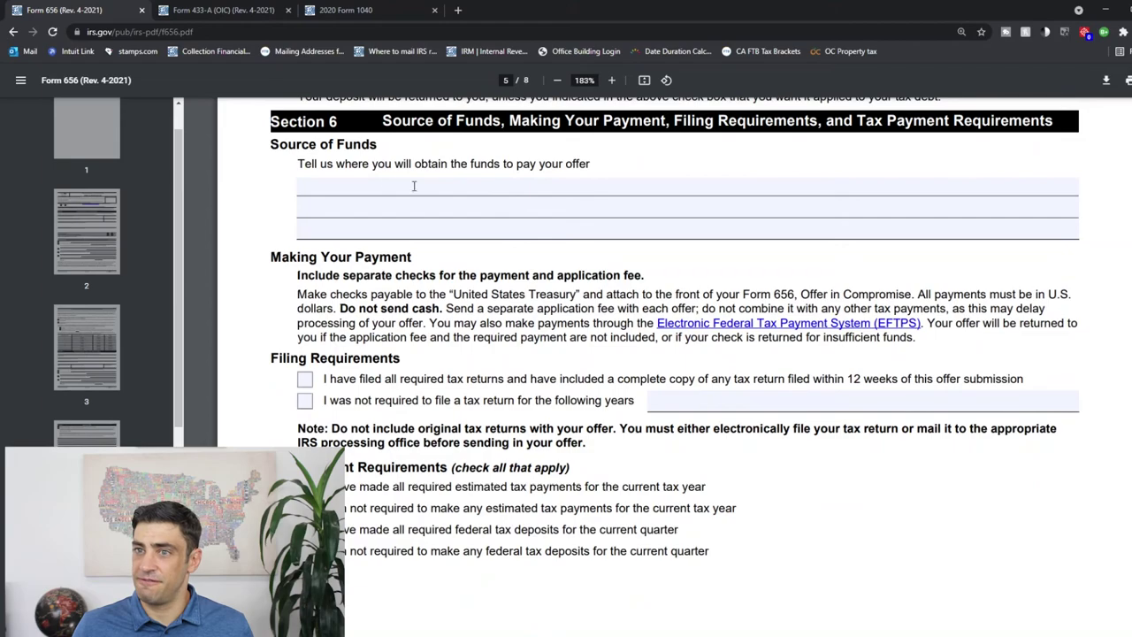
left_click_drag(301, 162, 592, 162)
left_click(591, 162)
Revisit Section 3 to highlight the Doubt as to Collectibility explanation, and look over the Section 4 payment terms again.
scroll(581, 308, "up", 20)
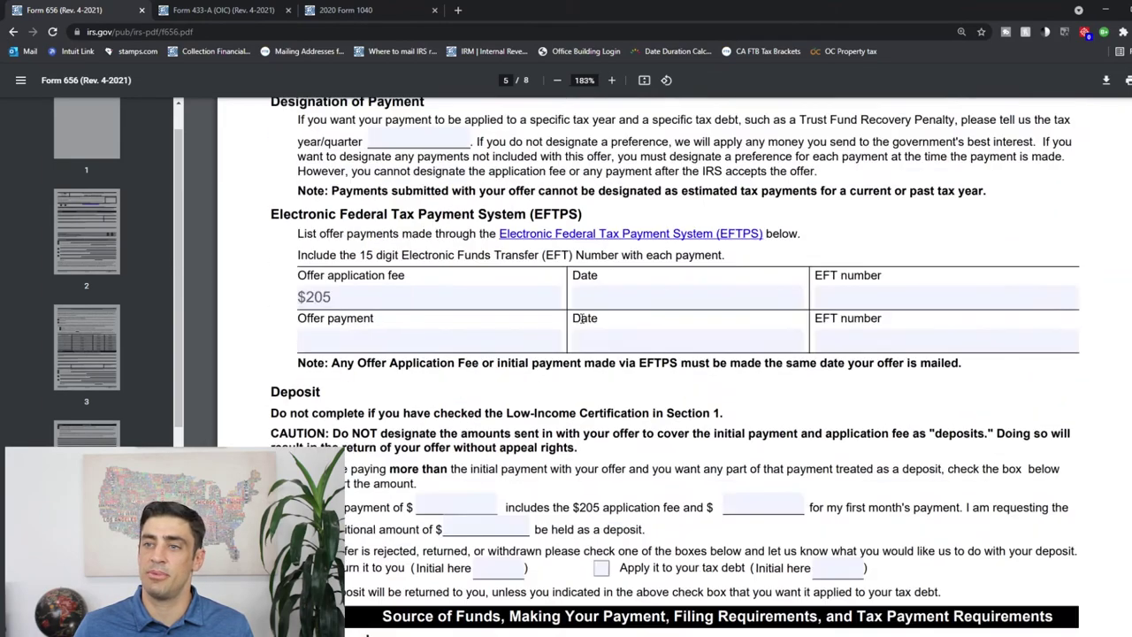
scroll(584, 328, "down", 4)
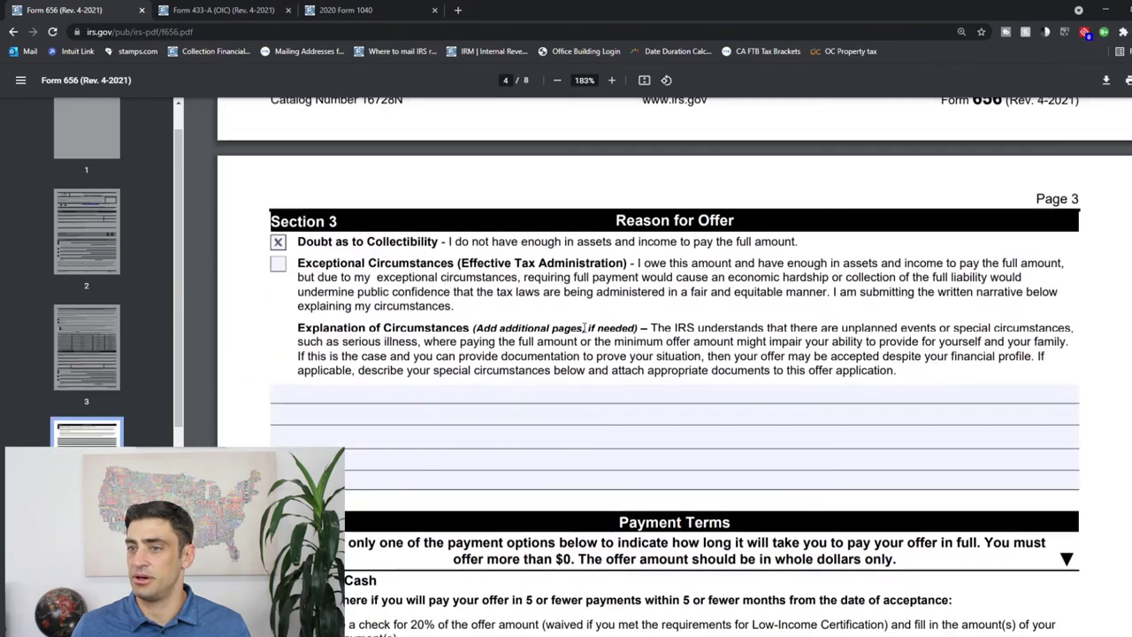
left_click_drag(442, 240, 792, 237)
scroll(822, 243, "down", 20)
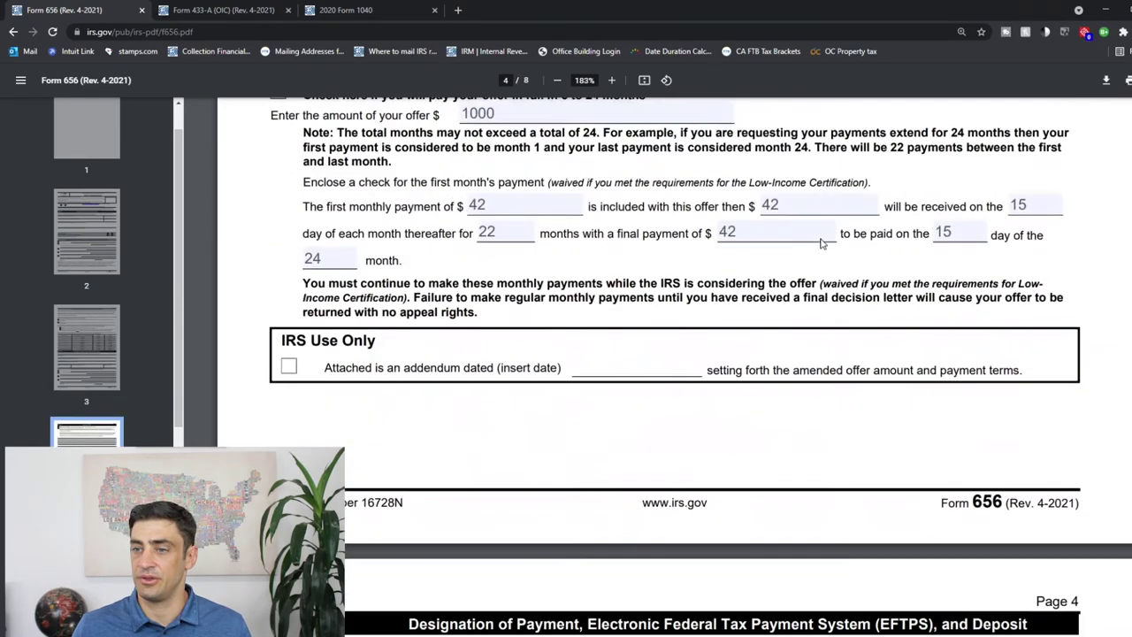
scroll(823, 244, "up", 5)
scroll(821, 244, "down", 4)
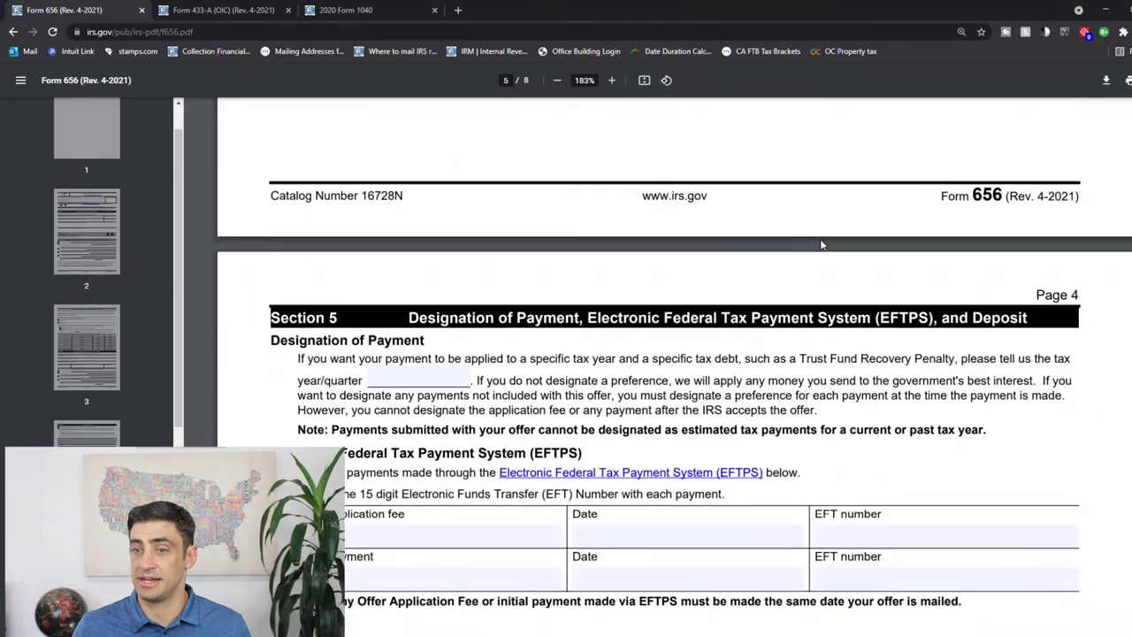
Return to Source of Funds in Section 6, highlight its prompt again and place the cursor in the answer field.
scroll(821, 243, "down", 5)
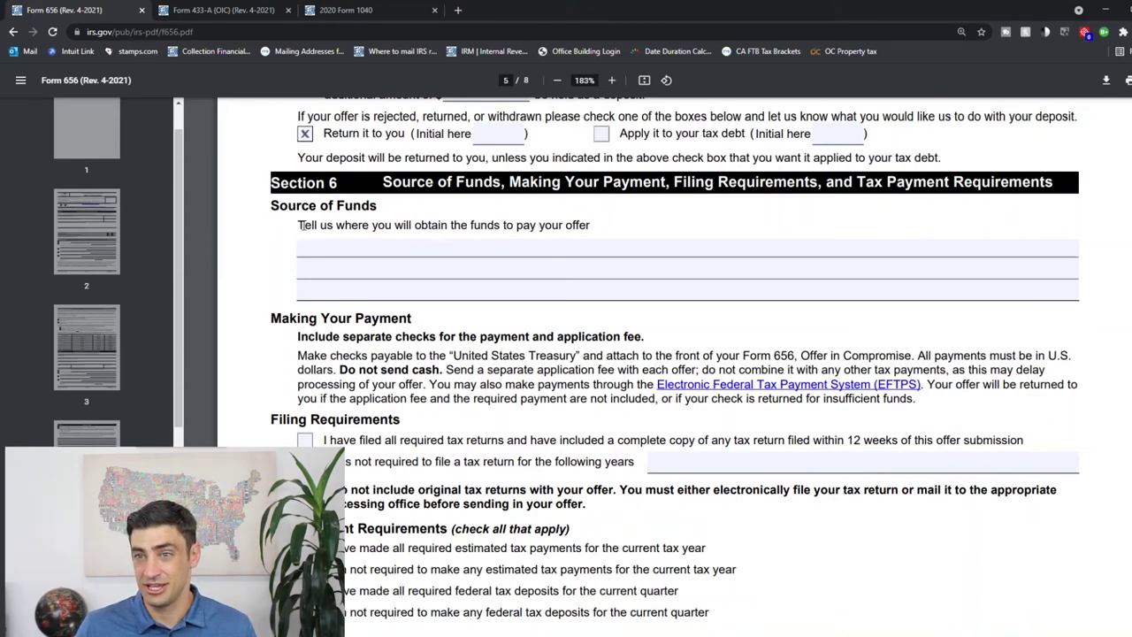
left_click_drag(302, 225, 605, 230)
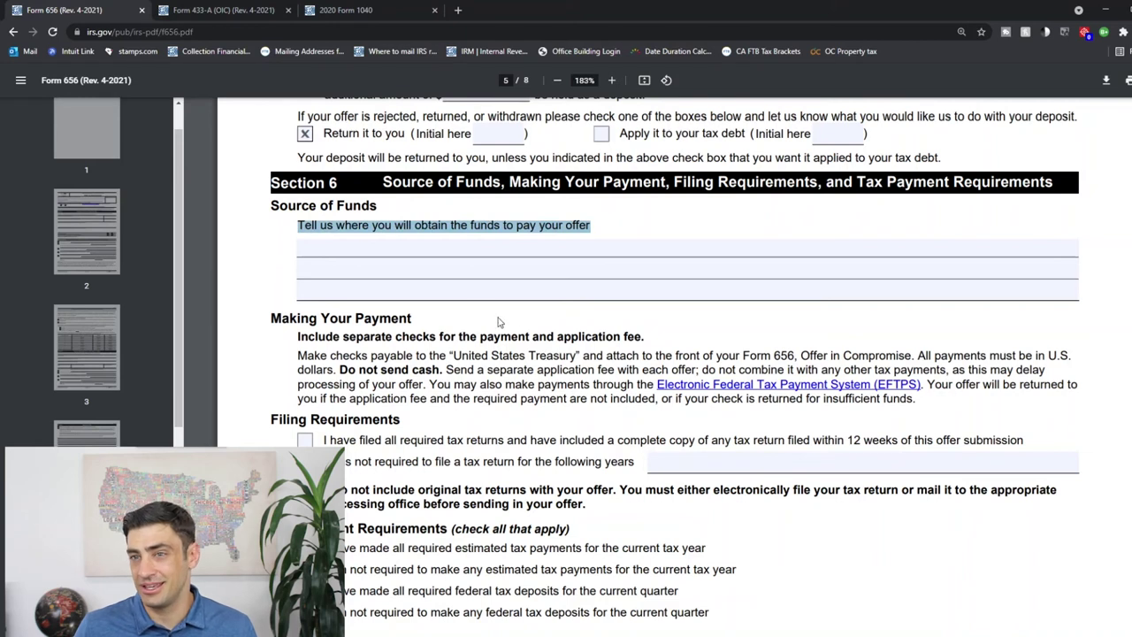
left_click(470, 252)
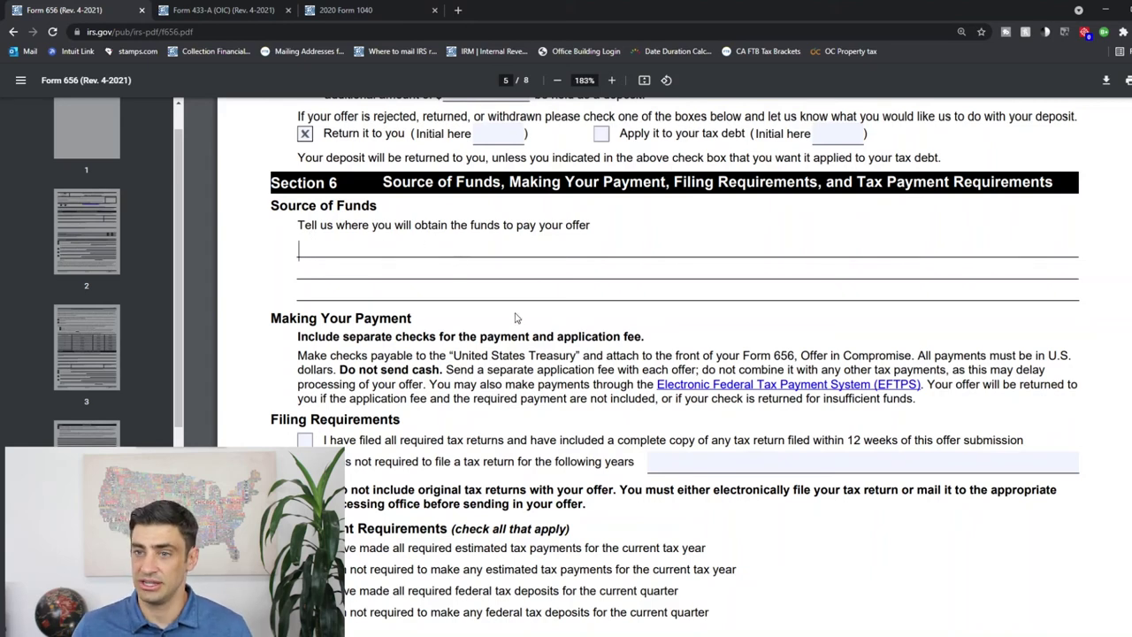
Under Making Your Payment, highlight the check instructions and the payee "United States Treasury".
scroll(516, 317, "down", 3)
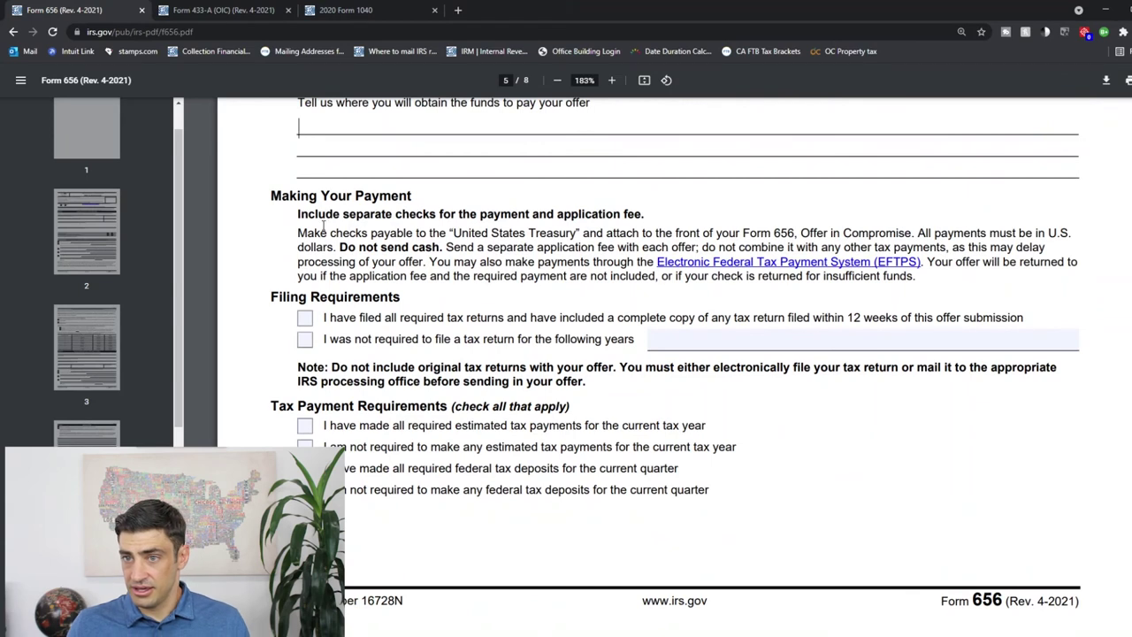
left_click_drag(325, 226, 603, 232)
left_click(599, 232)
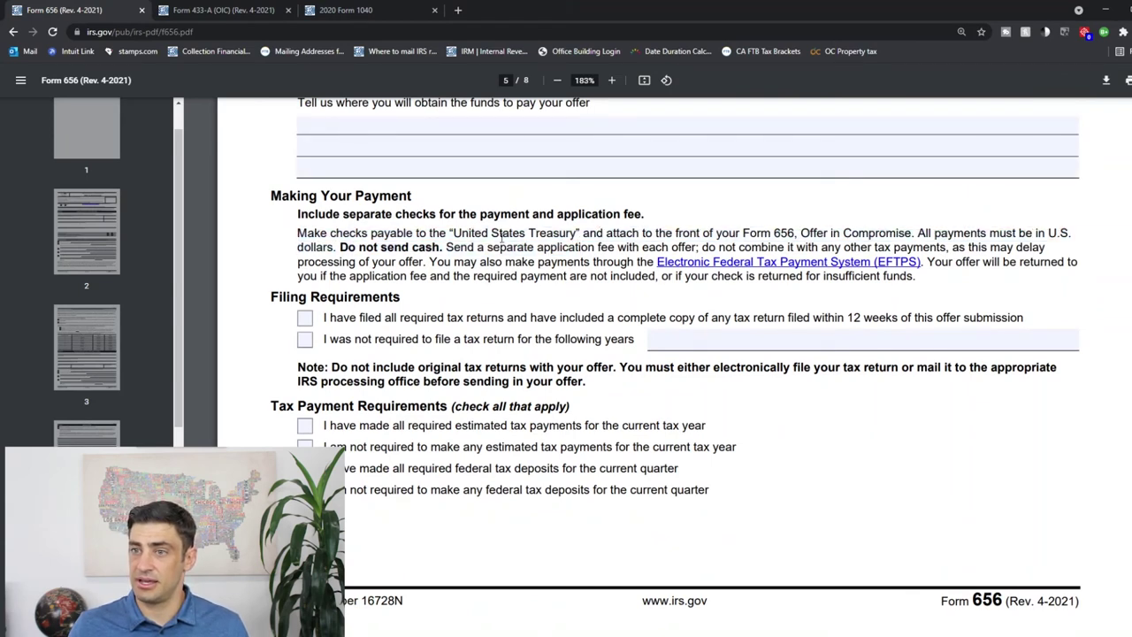
left_click_drag(450, 233, 582, 235)
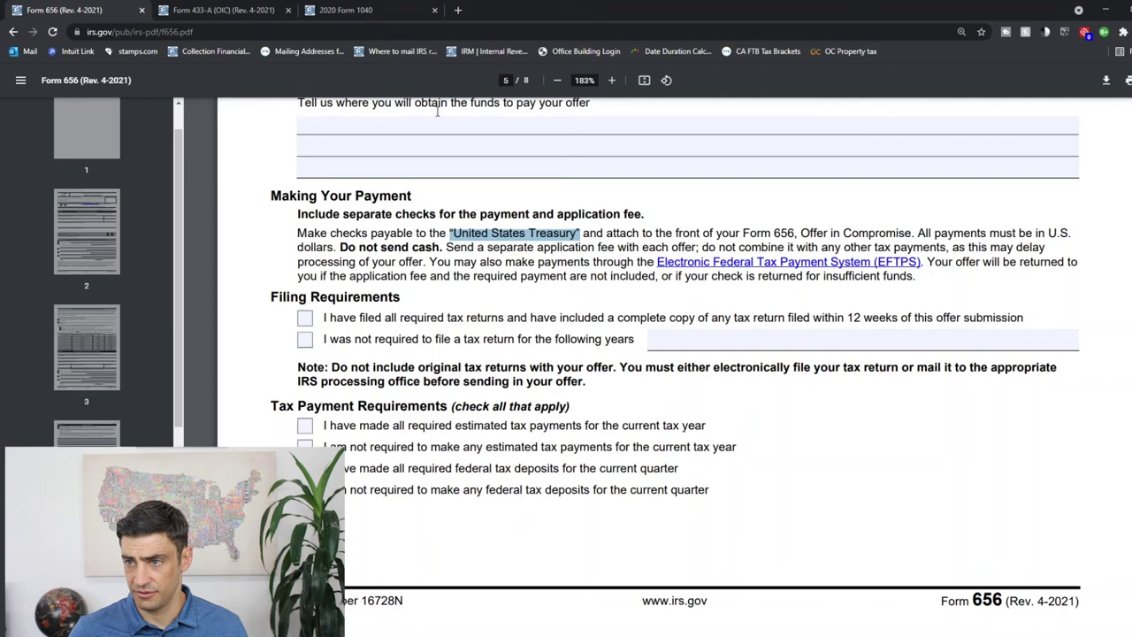
Under Filing Requirements, mark "I have filed all required tax returns" and highlight its wording.
scroll(425, 319, "down", 1)
scroll(301, 246, "down", 1)
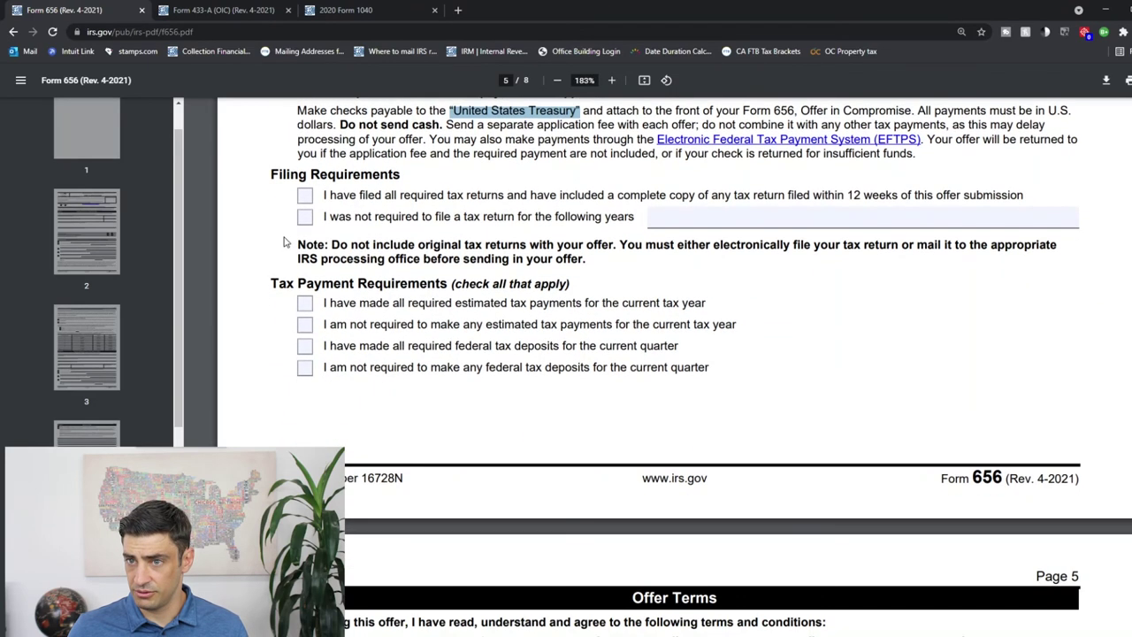
left_click(304, 199)
left_click_drag(325, 197, 492, 200)
left_click(510, 199)
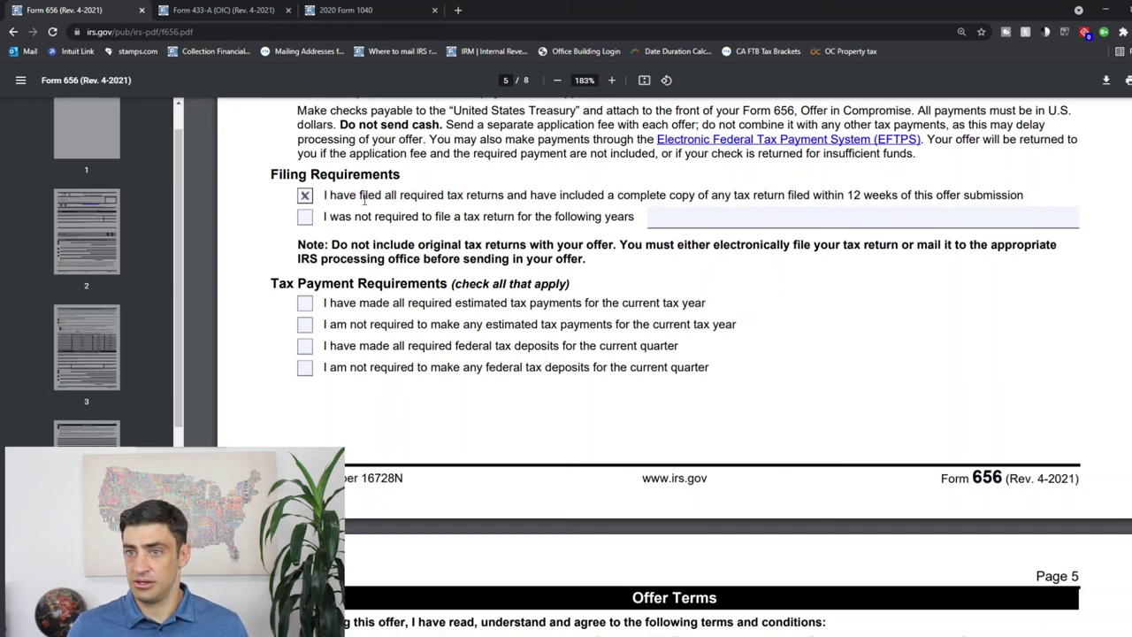
left_click_drag(333, 194, 402, 196)
left_click(434, 200)
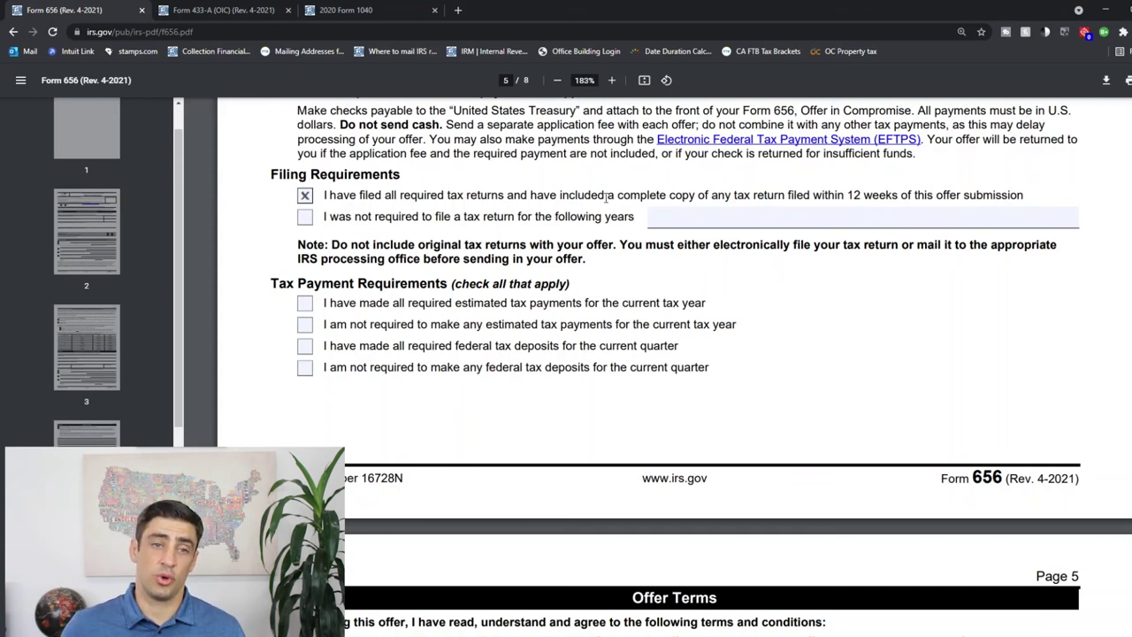
Mark "I was not required to file a tax return for the following years", highlight its wording and activate the years field.
left_click(305, 219)
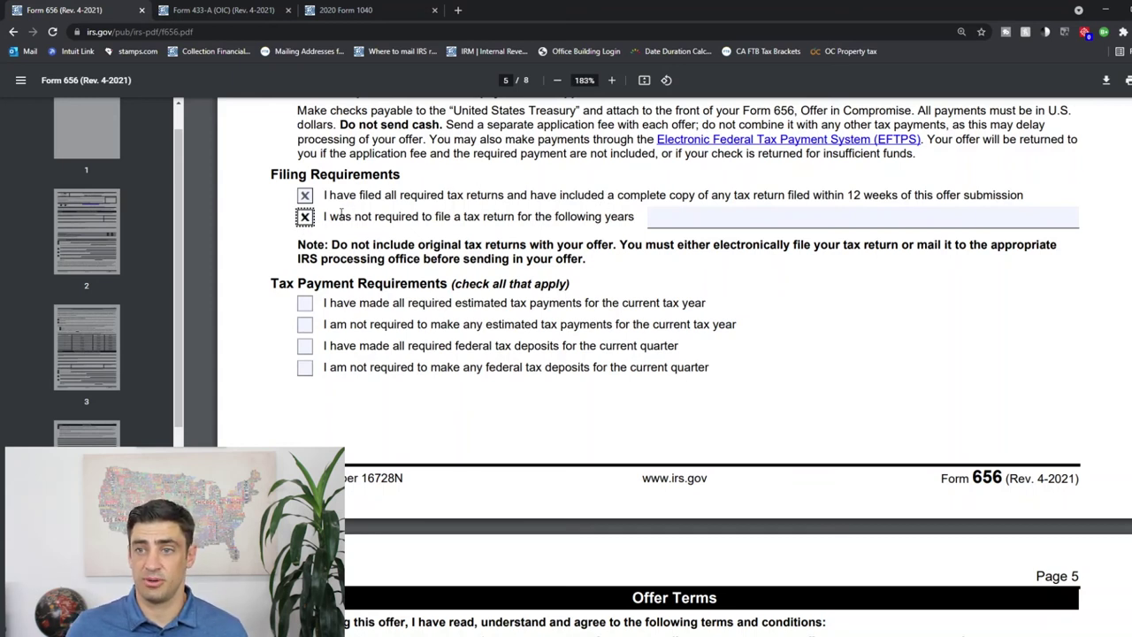
left_click_drag(329, 217, 547, 218)
left_click(531, 217)
left_click(694, 218)
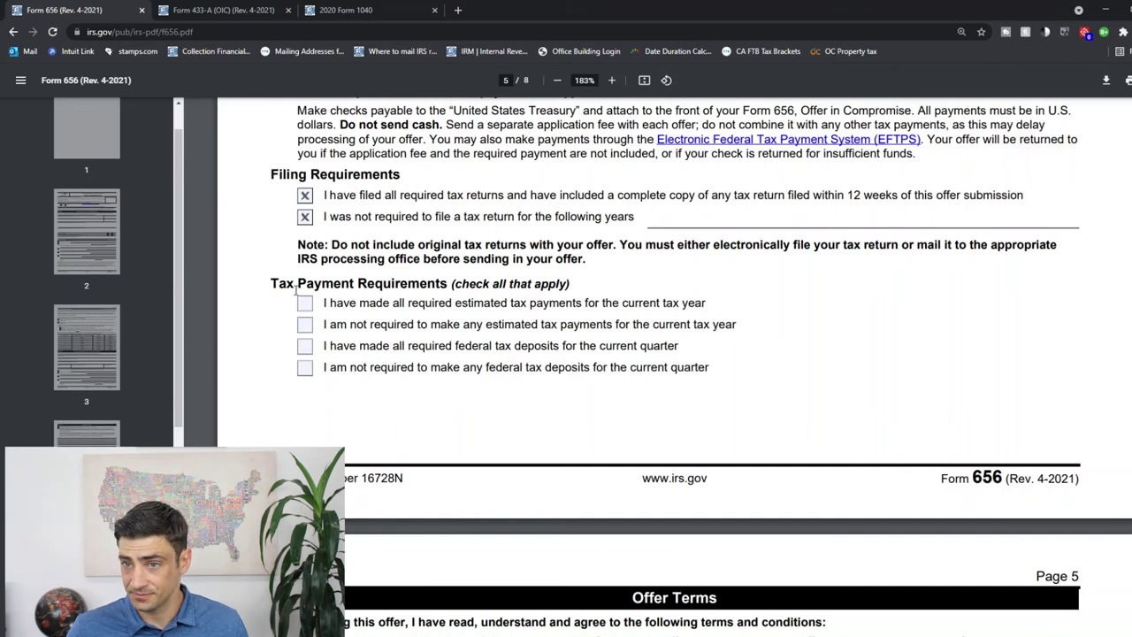
Highlight the Tax Payment Requirements heading to examine its estimated tax payment and federal tax deposit options.
left_click_drag(271, 283, 448, 284)
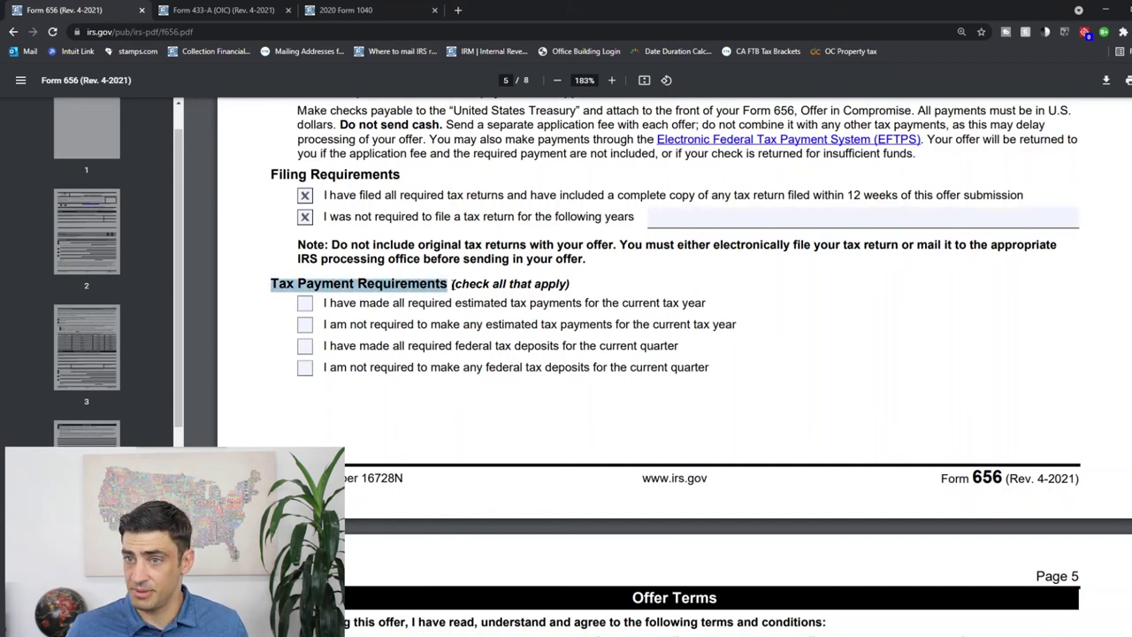
left_click(475, 307)
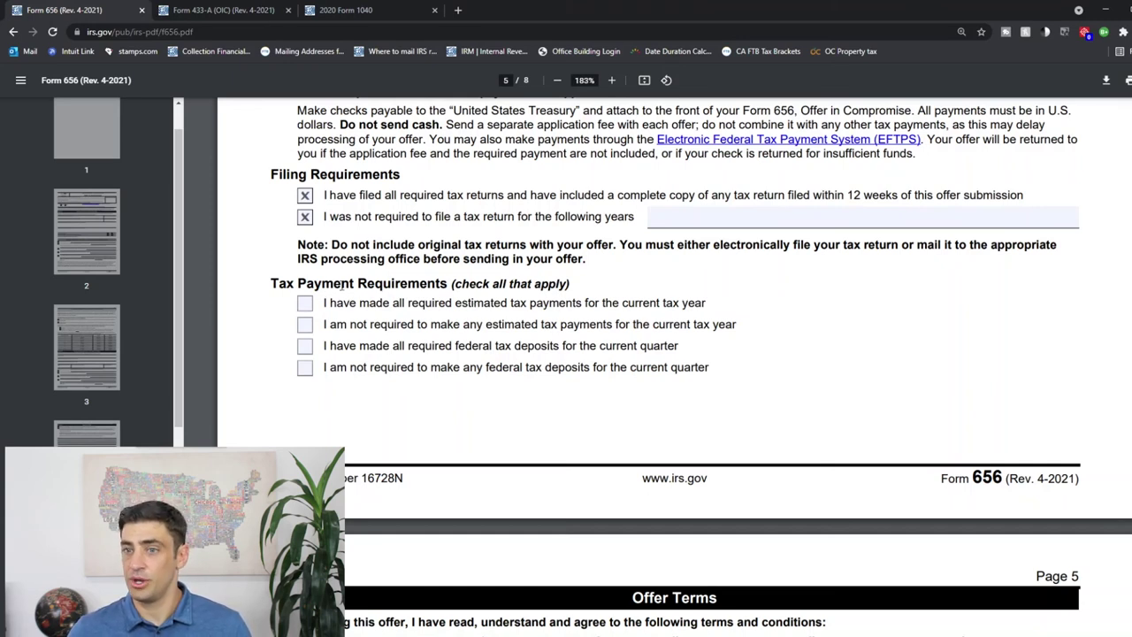
Mark "I have made all required estimated tax payments for the current tax year" and highlight its wording.
left_click(305, 304)
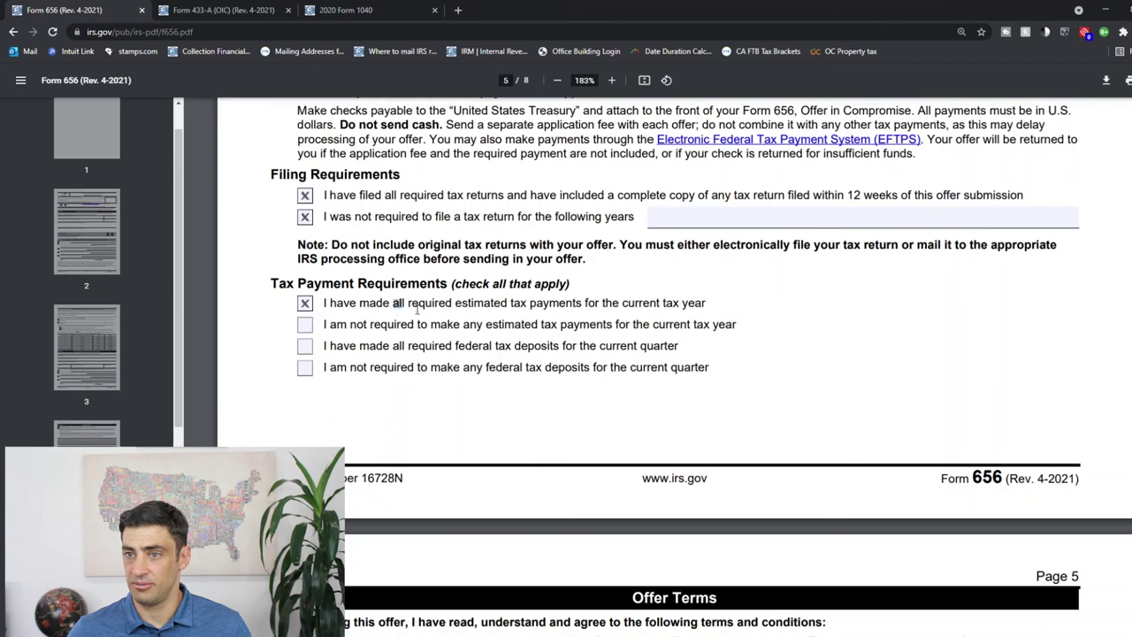
left_click_drag(417, 309, 695, 303)
left_click(707, 304)
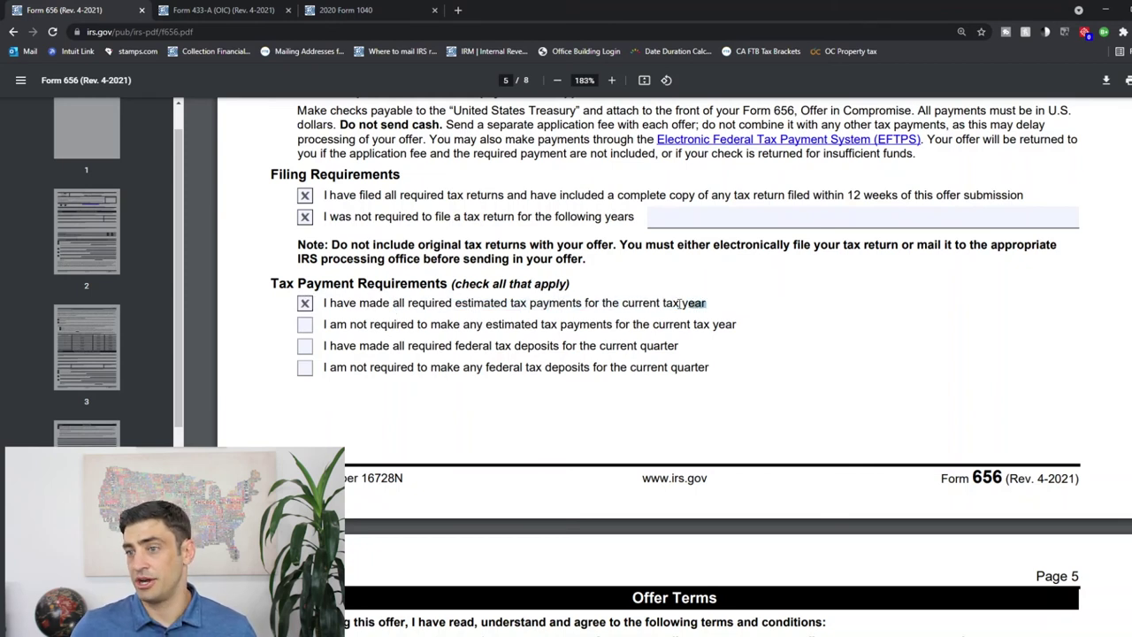
left_click(326, 305)
left_click_drag(326, 304, 713, 304)
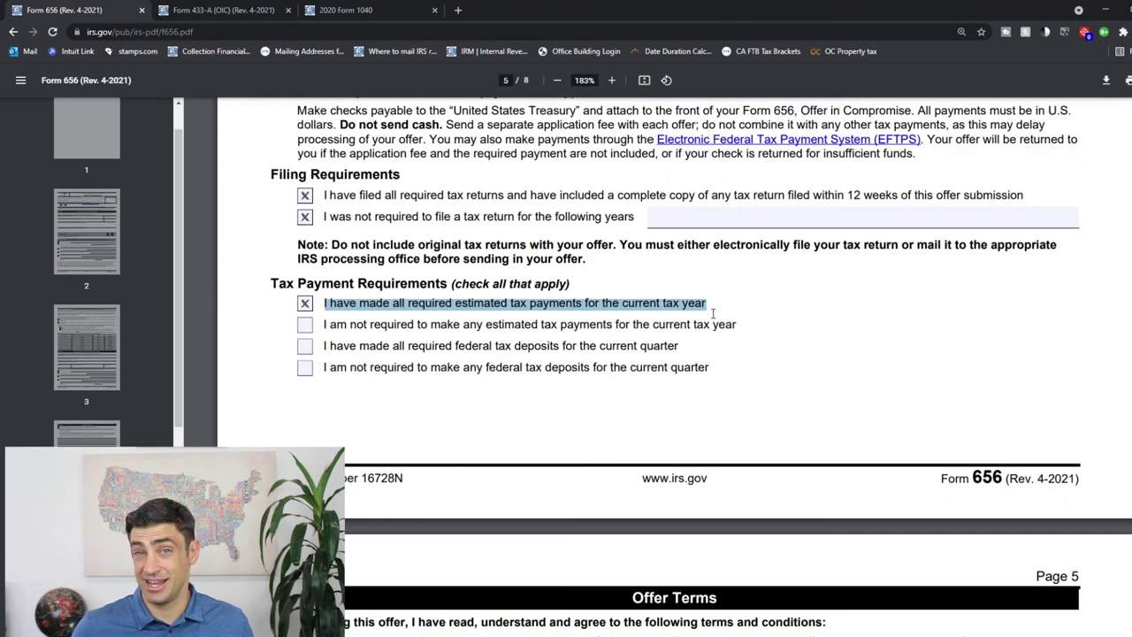
left_click(429, 303)
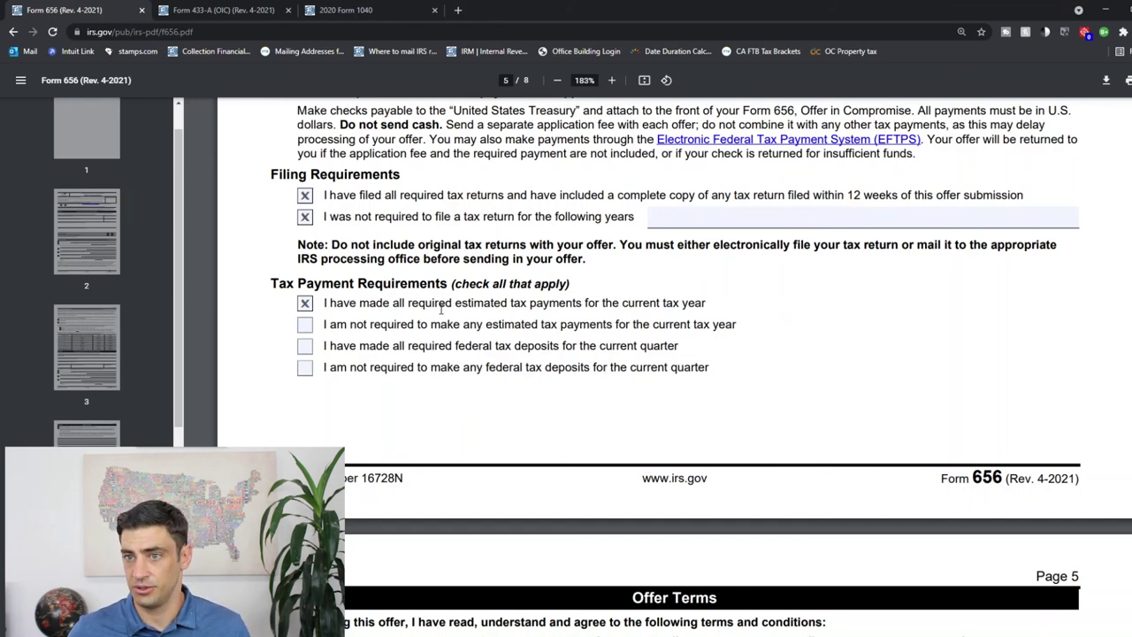
Mark "I am not required to make any estimated tax payments for the current tax year" and highlight the "all required federal tax deposits" wording.
left_click(304, 324)
mouse_move(329, 326)
left_mouse_down()
mouse_move(738, 326)
mouse_move(336, 326)
left_mouse_up()
left_click(737, 327)
left_click(352, 341)
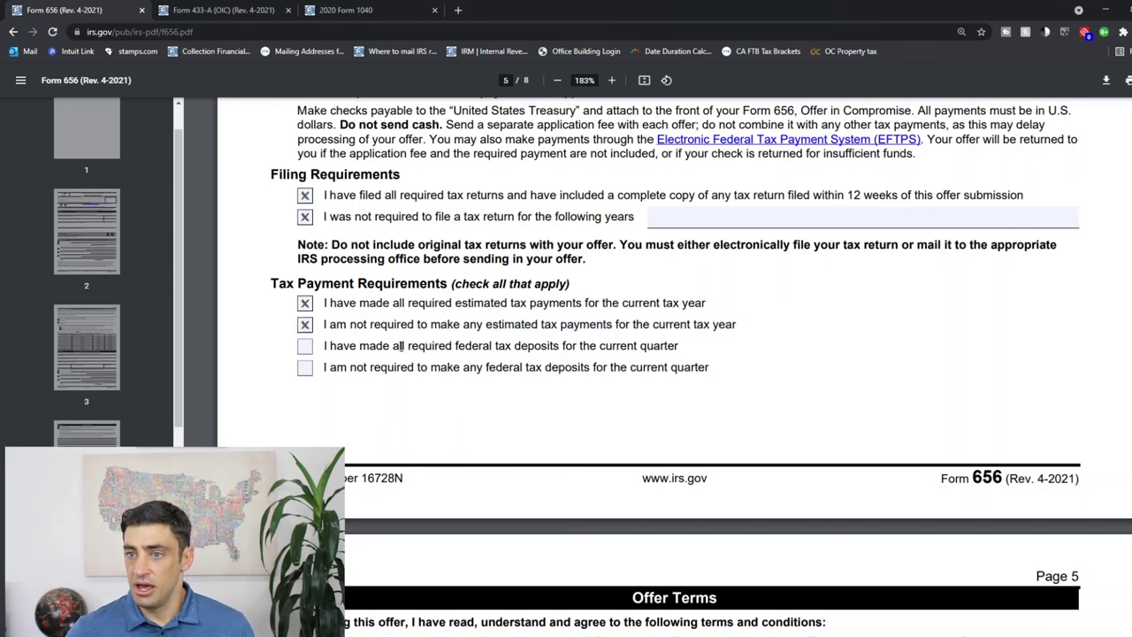
left_click_drag(395, 346, 577, 346)
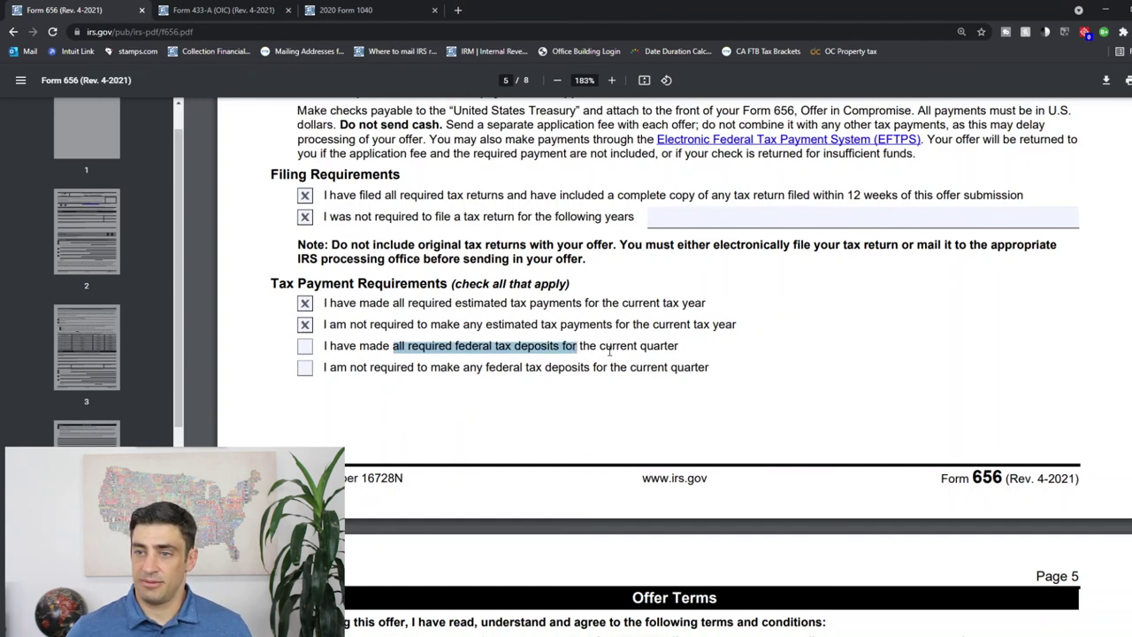
left_click(640, 348)
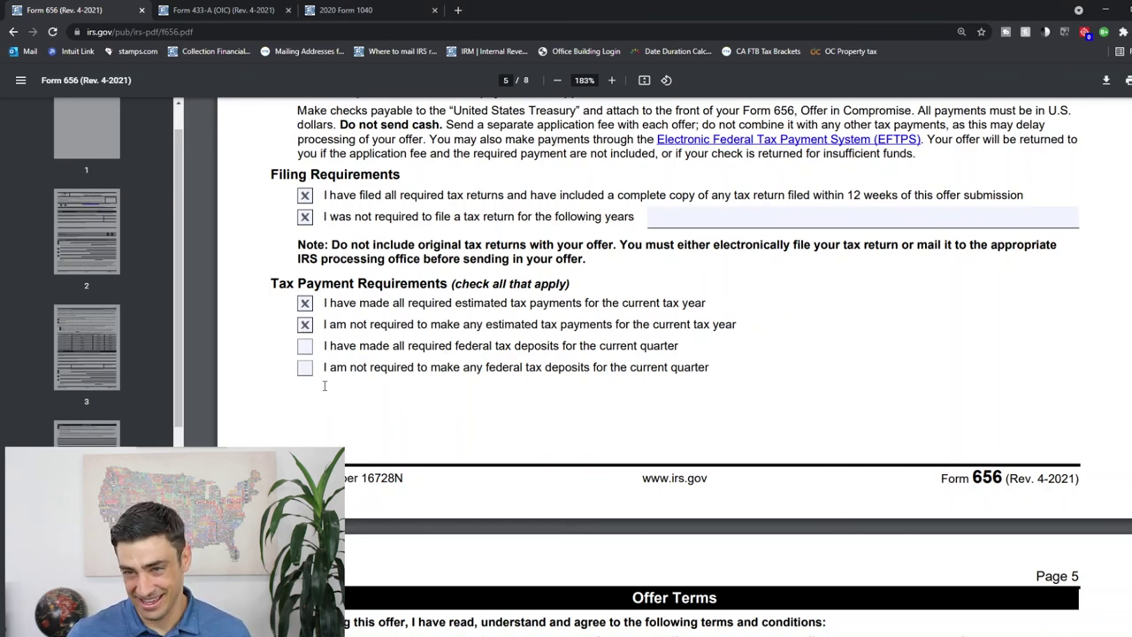
Look through the Section 7 Offer Terms, from the legal agreement to the public information clause.
scroll(354, 334, "down", 3)
scroll(300, 195, "up", 1)
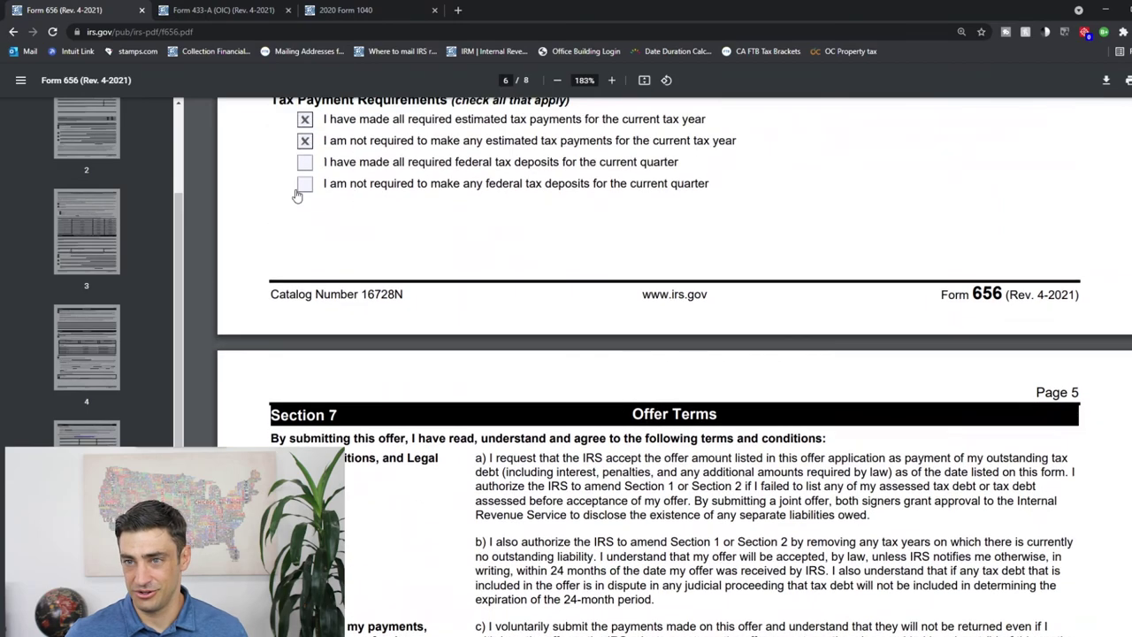
scroll(630, 281, "down", 2)
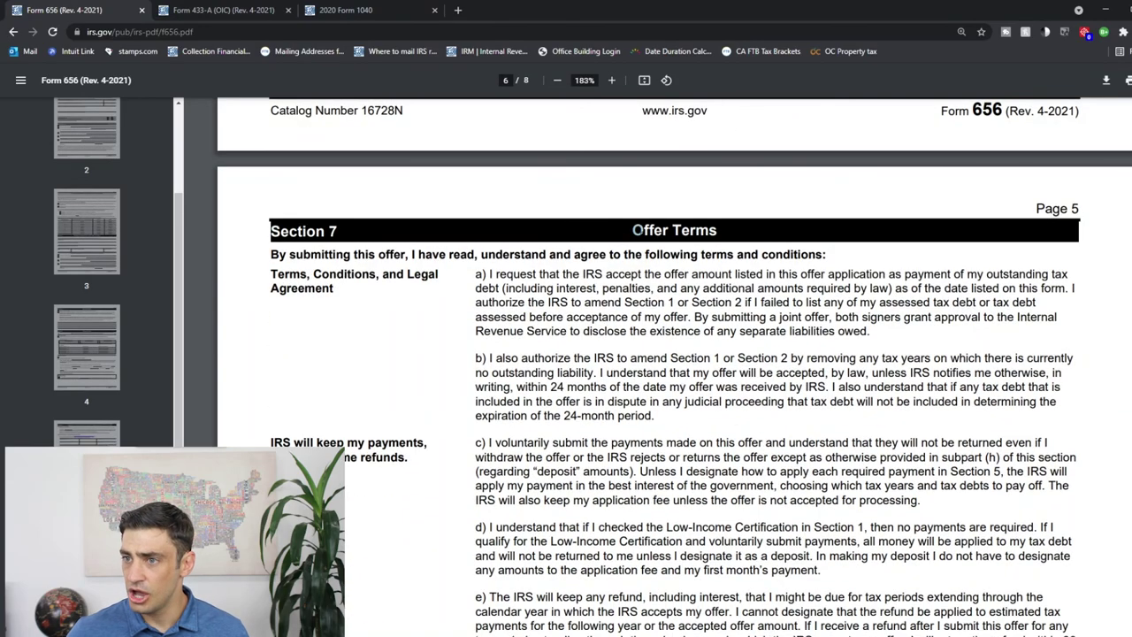
scroll(583, 270, "down", 4)
scroll(581, 271, "down", 13)
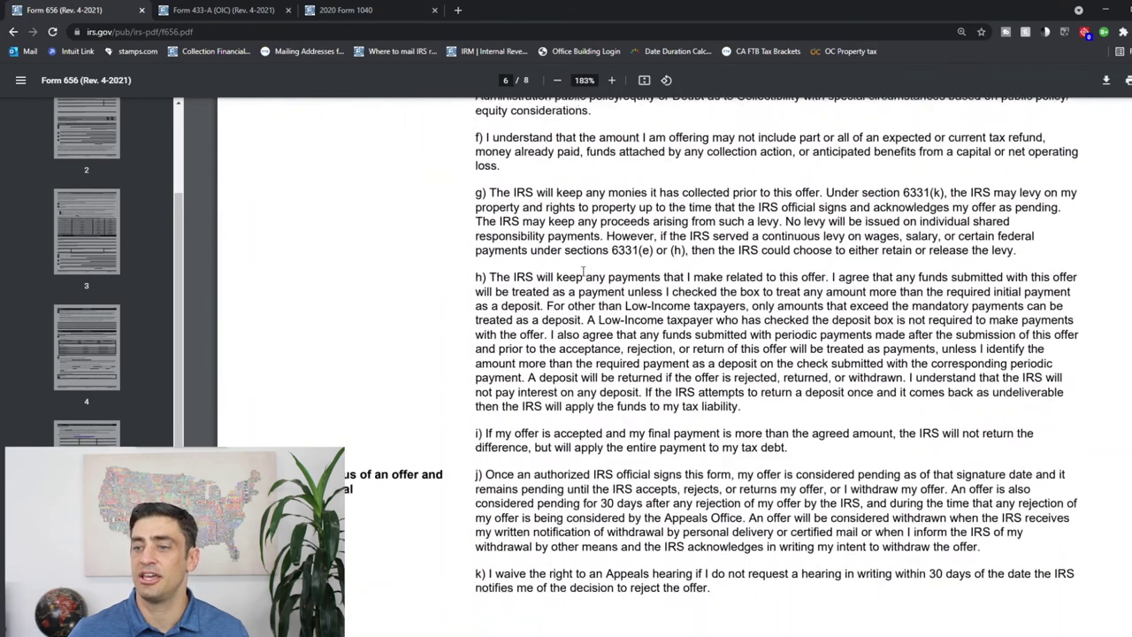
scroll(583, 272, "down", 16)
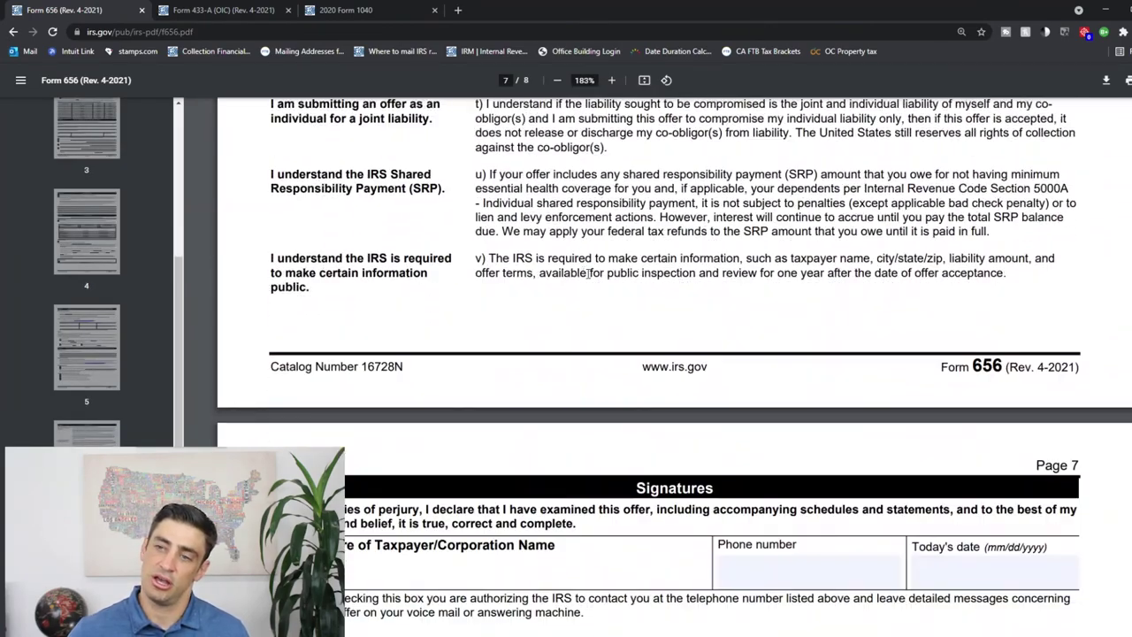
scroll(584, 272, "up", 3)
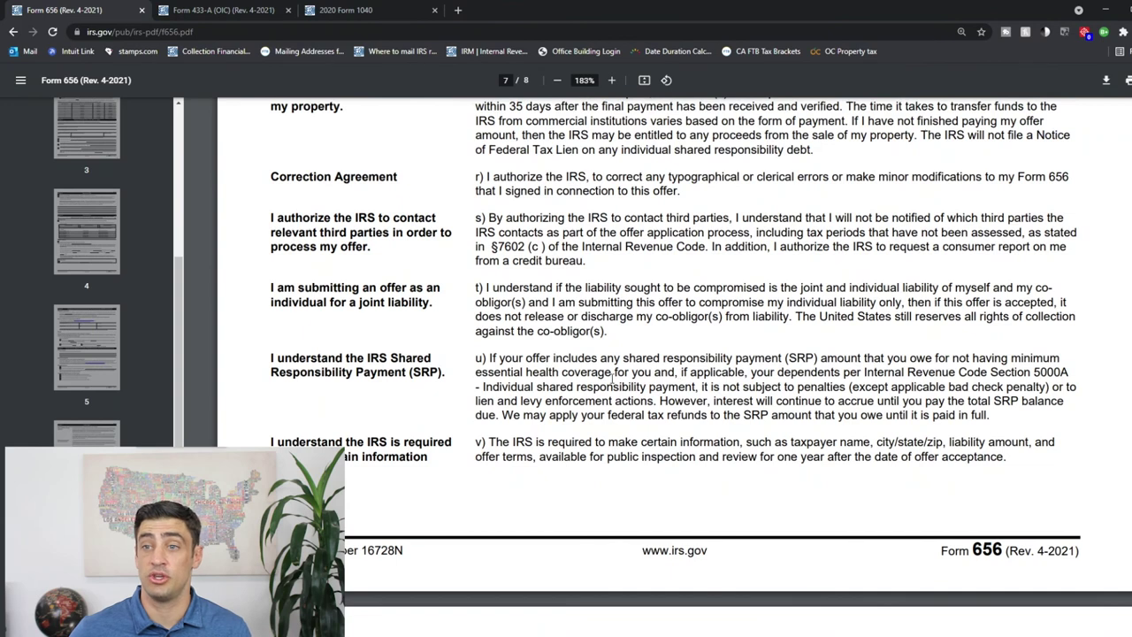
scroll(650, 393, "up", 1)
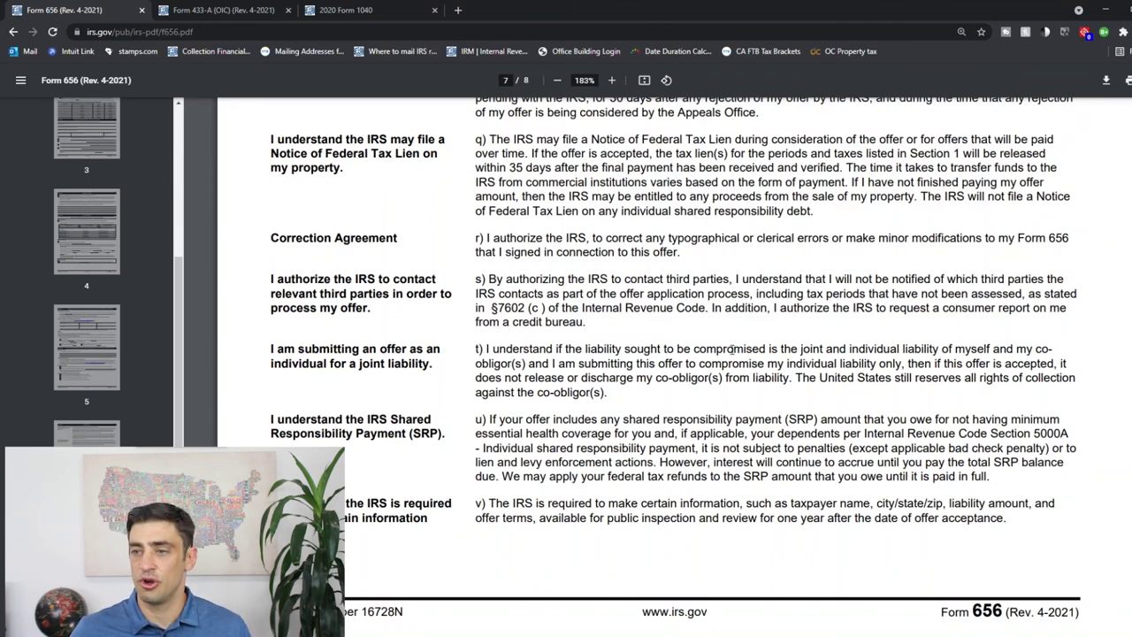
scroll(738, 382, "down", 5)
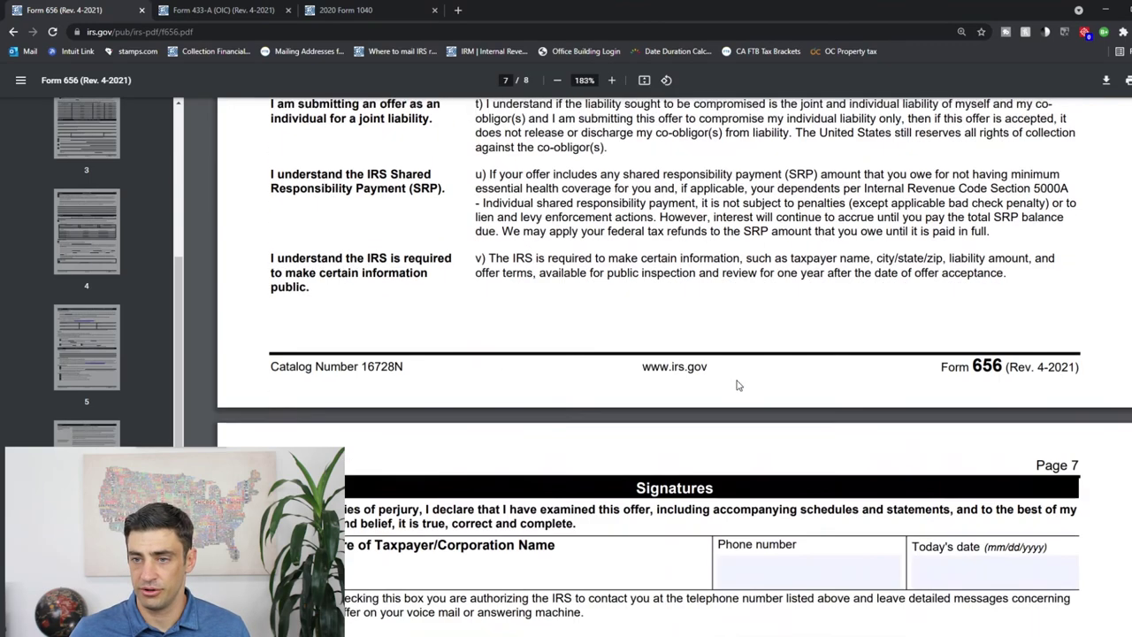
Examine the Section 8 signature fields, including the taxpayer's phone number field and the voice mail contact authorization box.
scroll(748, 381, "down", 1)
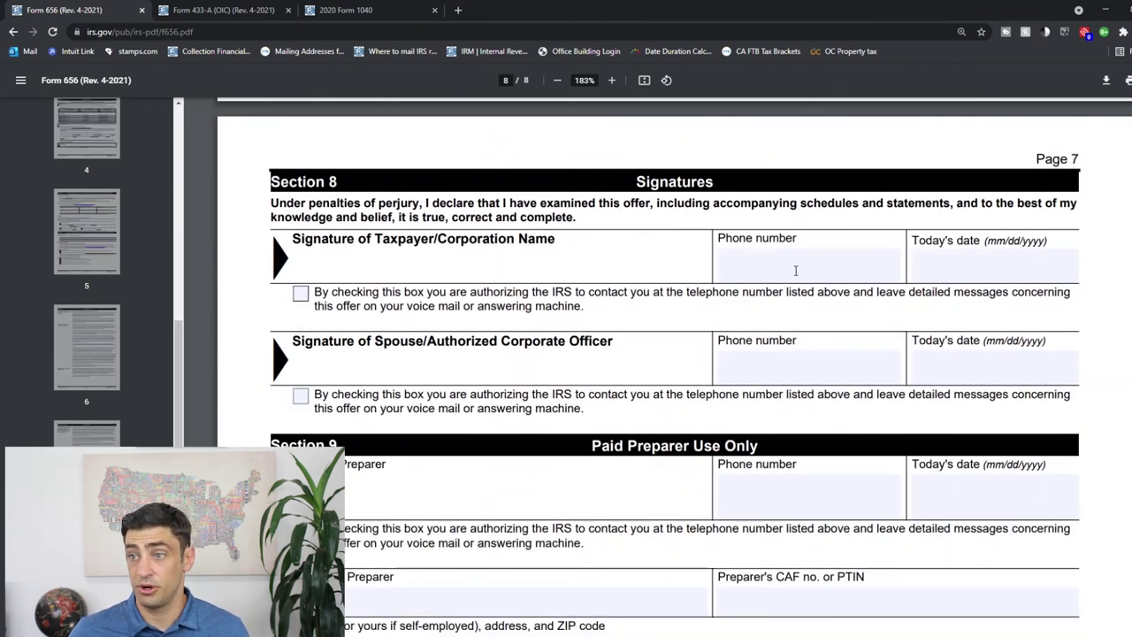
scroll(787, 353, "down", 2)
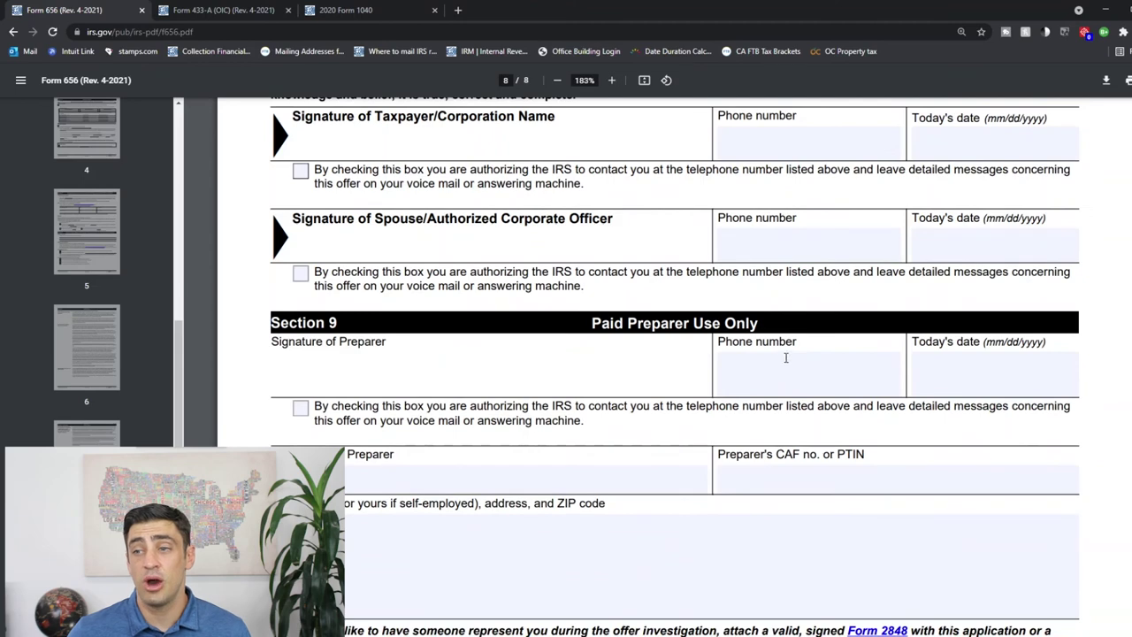
scroll(764, 372, "up", 1)
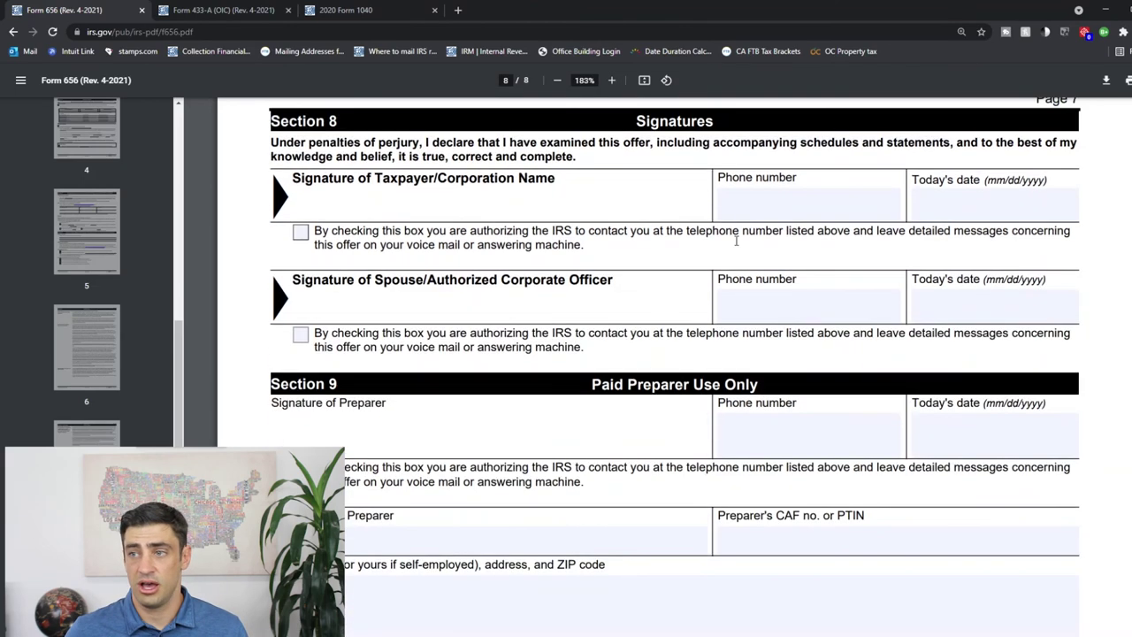
scroll(754, 416, "down", 2)
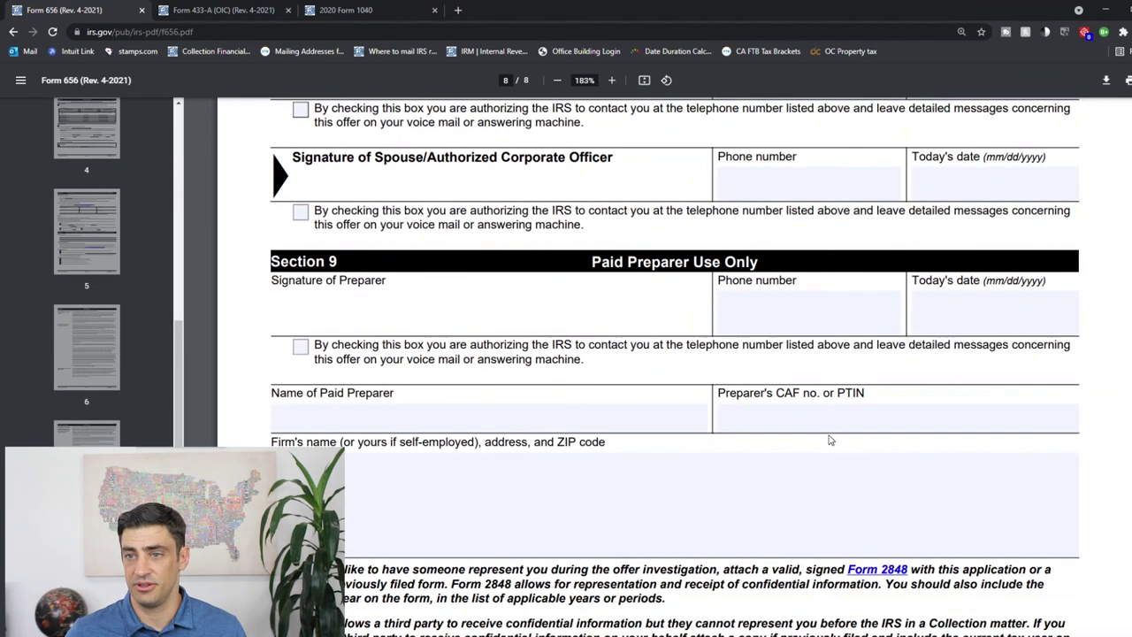
scroll(836, 441, "up", 1)
scroll(898, 440, "up", 1)
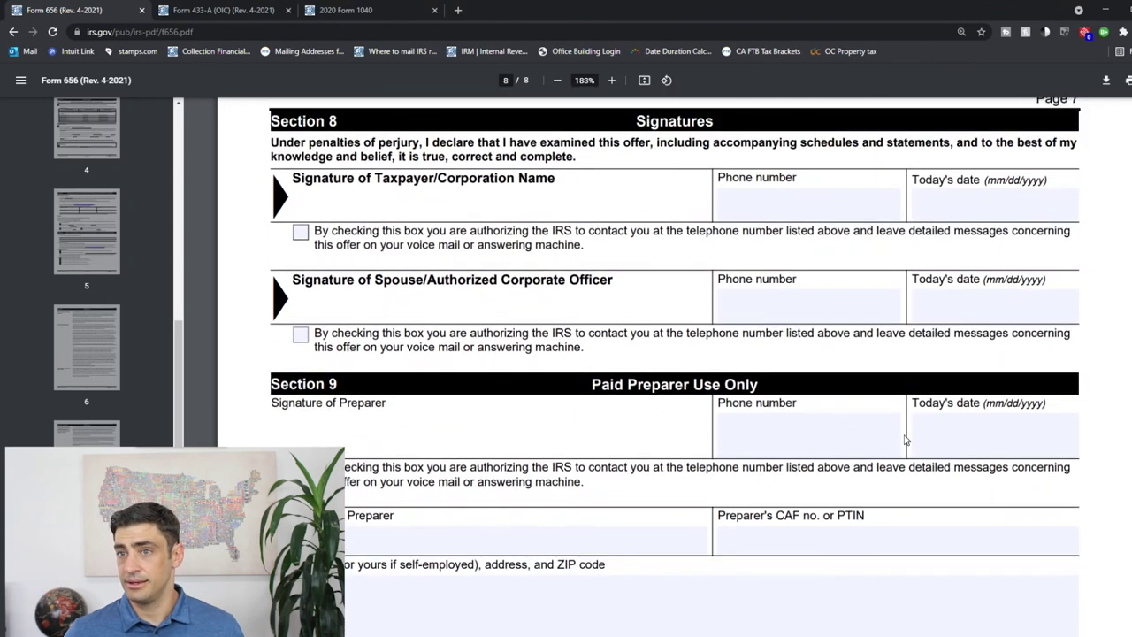
left_click(739, 196)
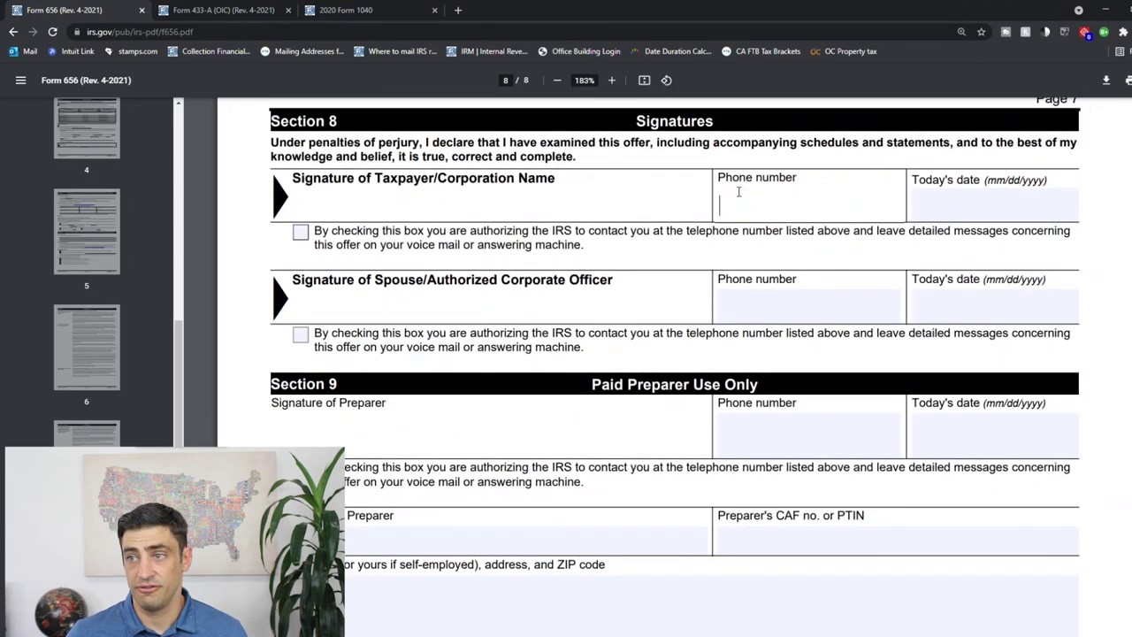
left_click(301, 232)
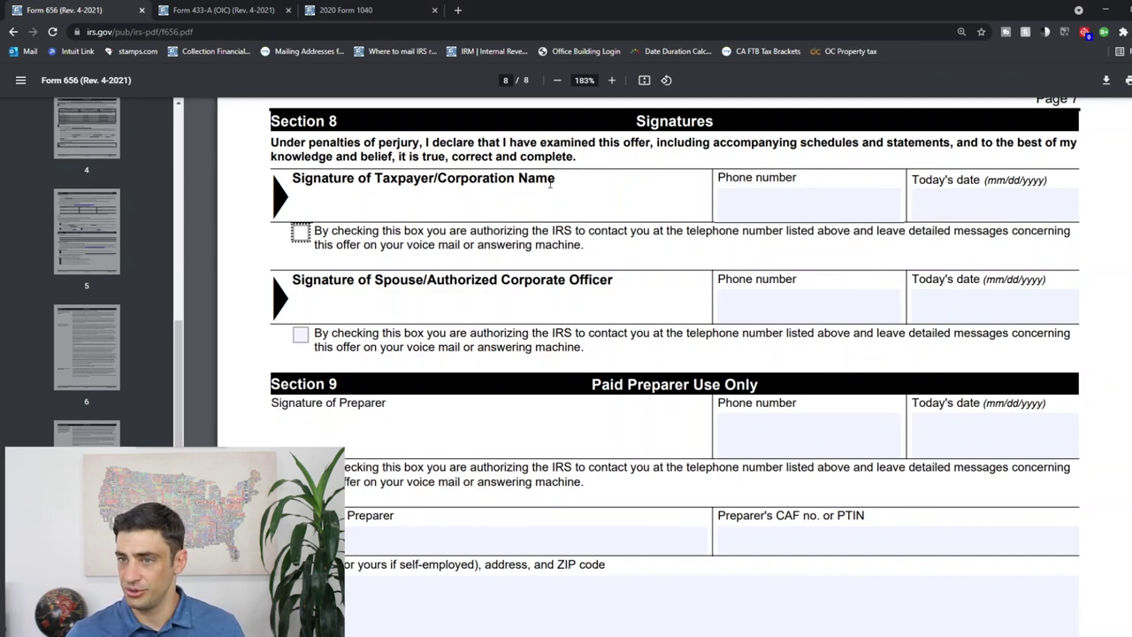
Review Section 9 Paid Preparer Use Only and the Form 2848 and Form 8821 notes, and return to the start of the form.
scroll(779, 257, "down", 3)
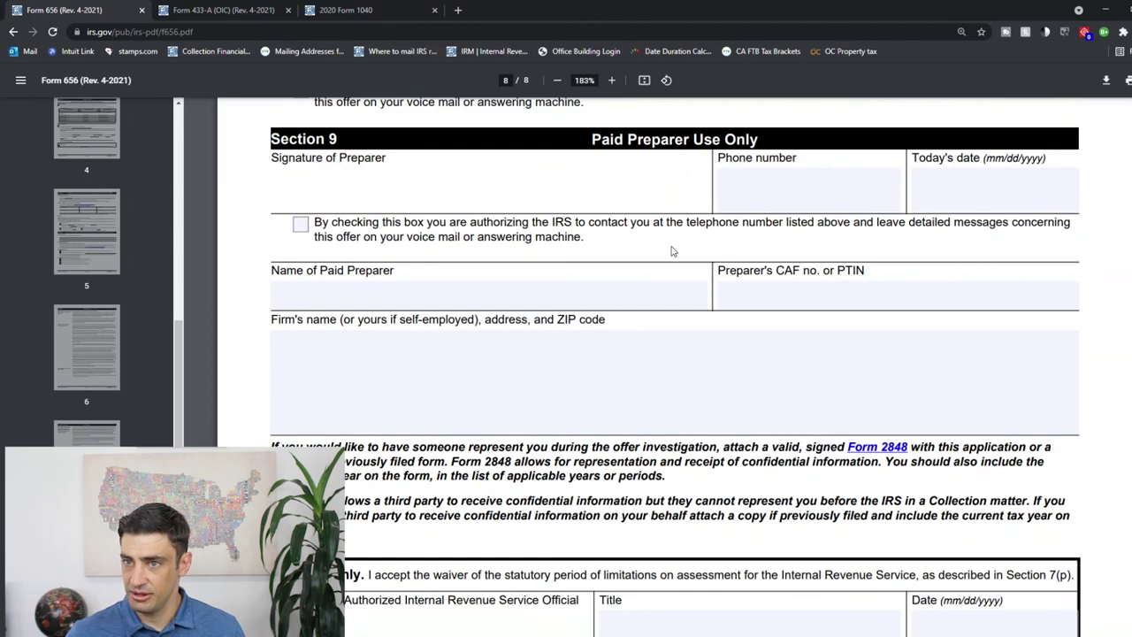
scroll(728, 336, "down", 4)
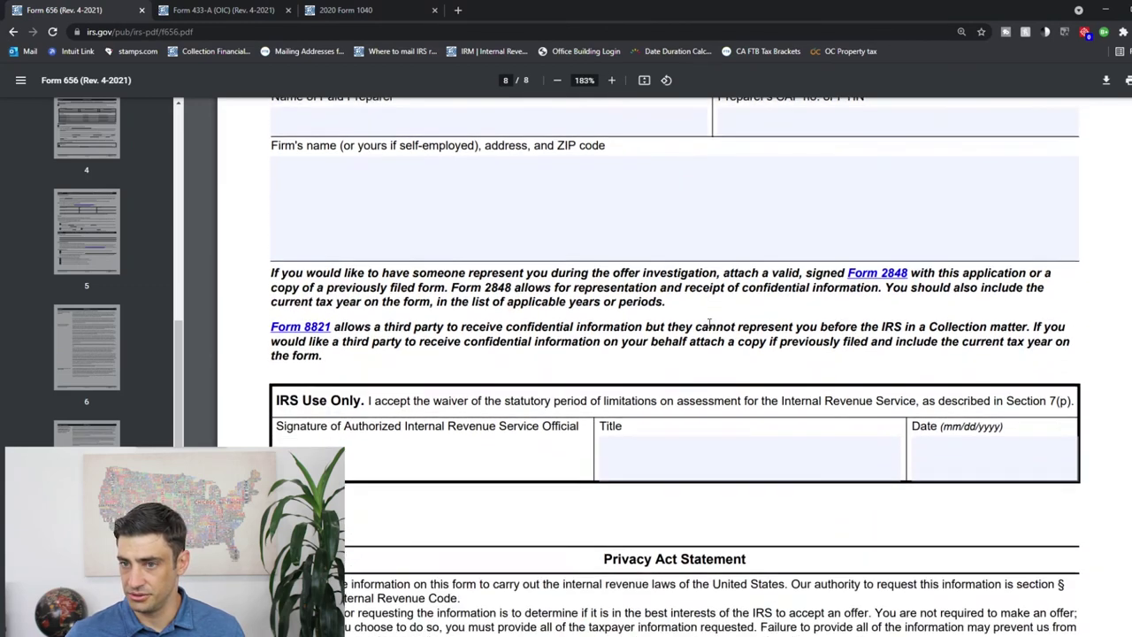
scroll(664, 457, "up", 18)
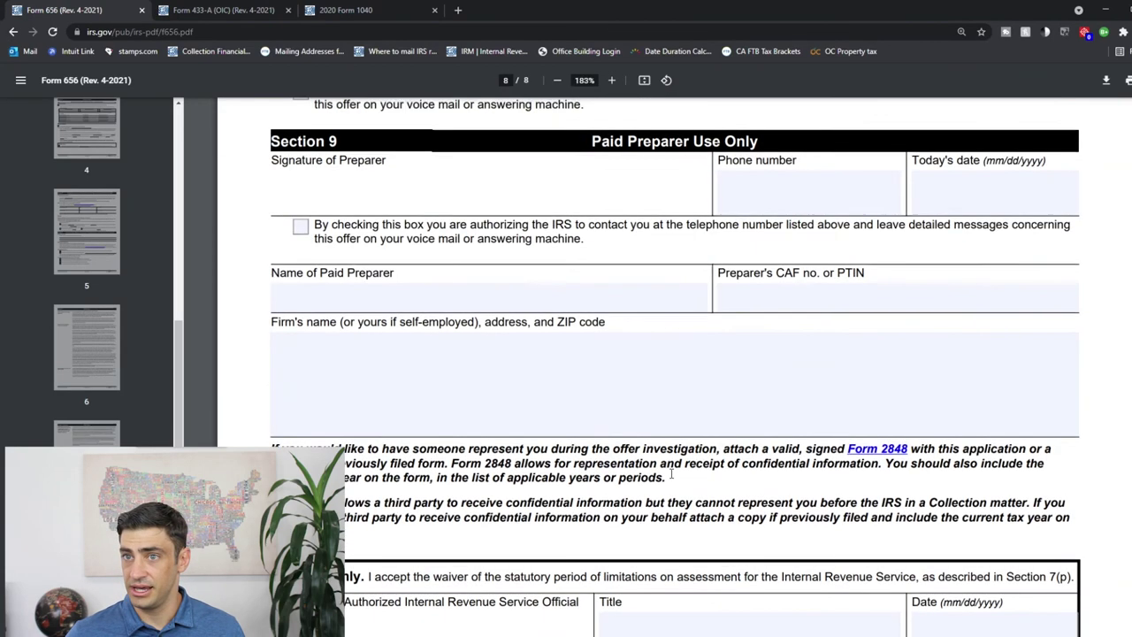
scroll(674, 474, "up", 20)
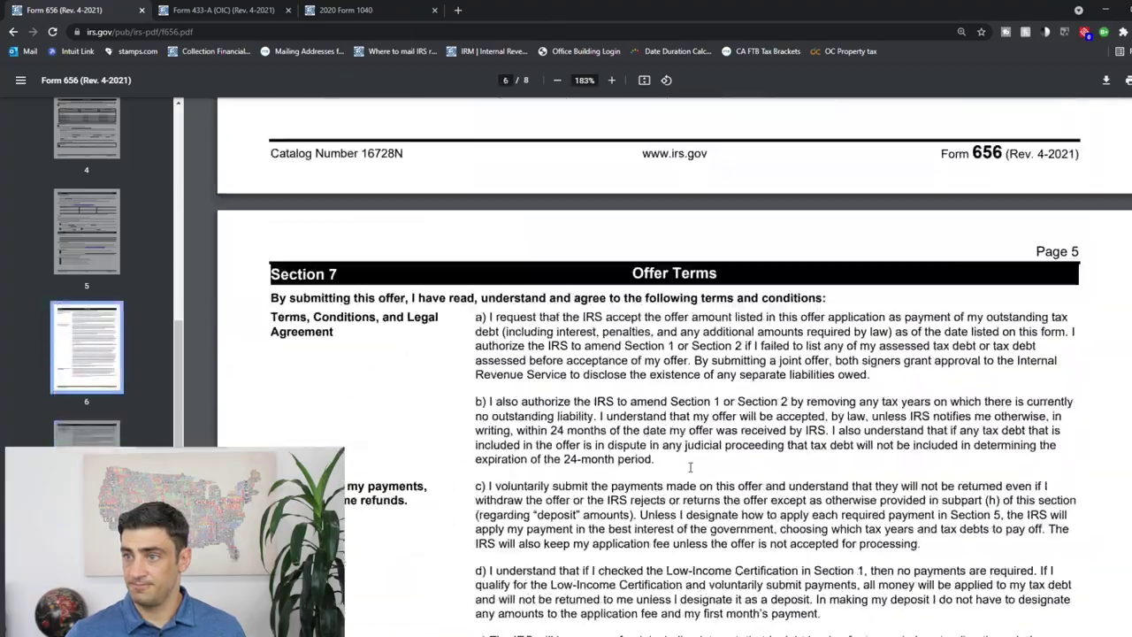
scroll(690, 469, "up", 20)
scroll(690, 468, "down", 18)
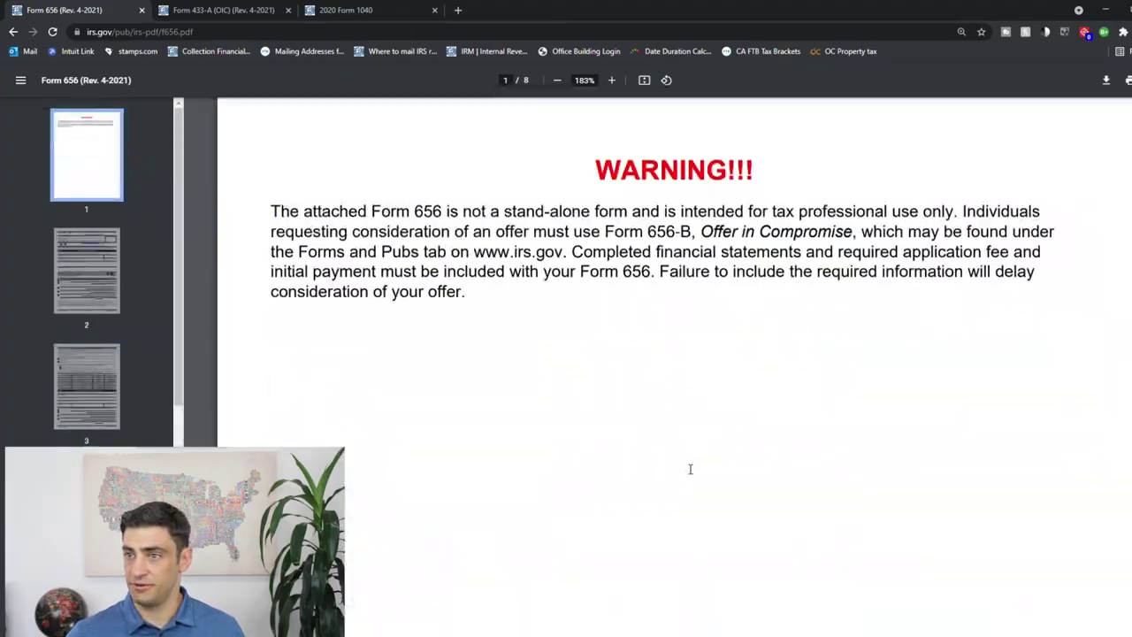